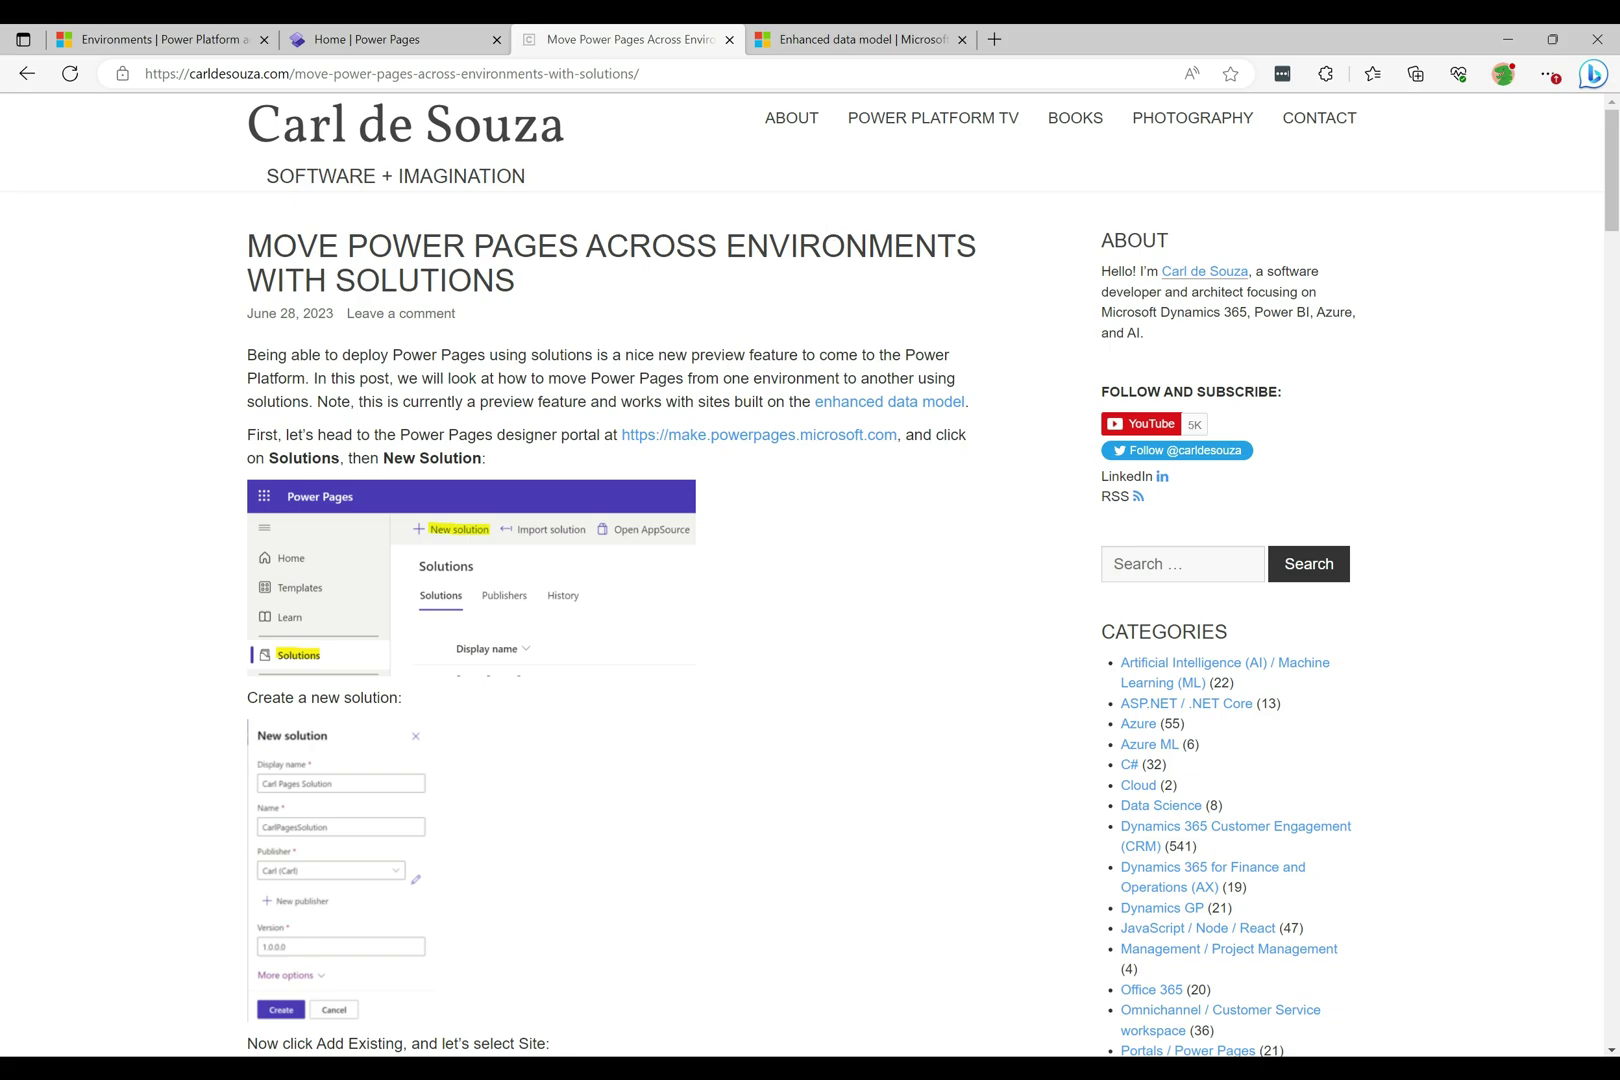
Enable the enhanced data model (preview) for Power Pages sites in the CRM015199 environment in the Power Platform admin center.
click(183, 37)
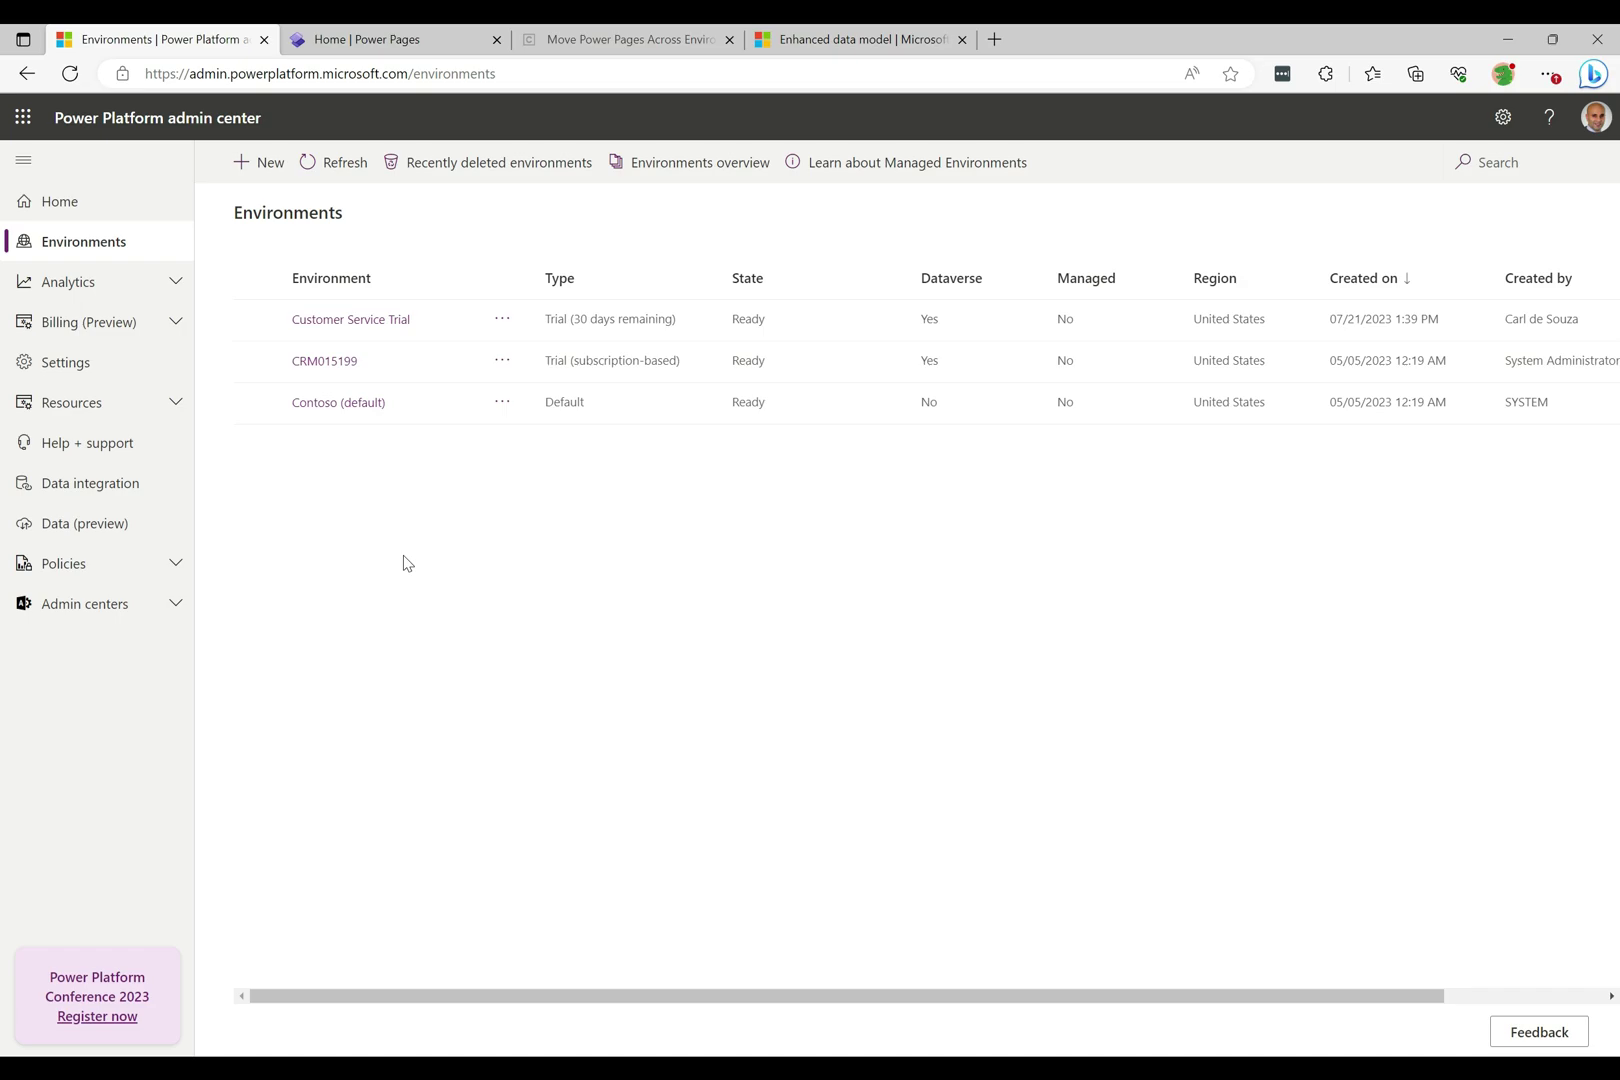
click(345, 369)
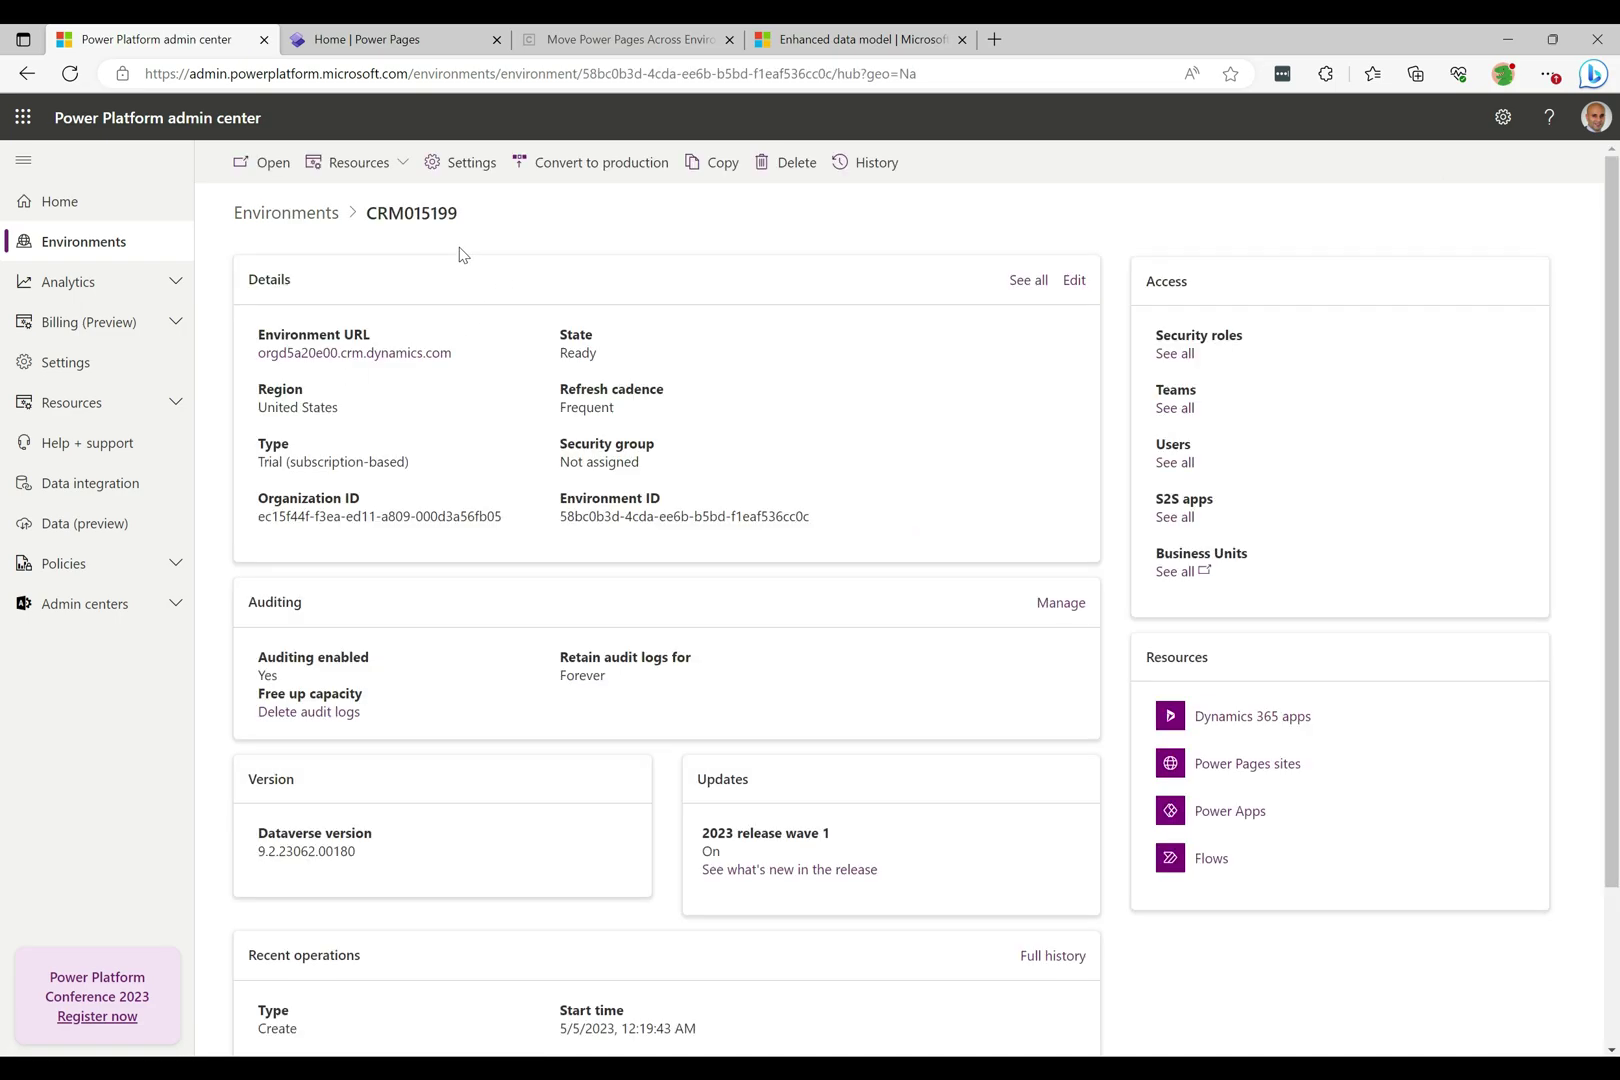
click(385, 168)
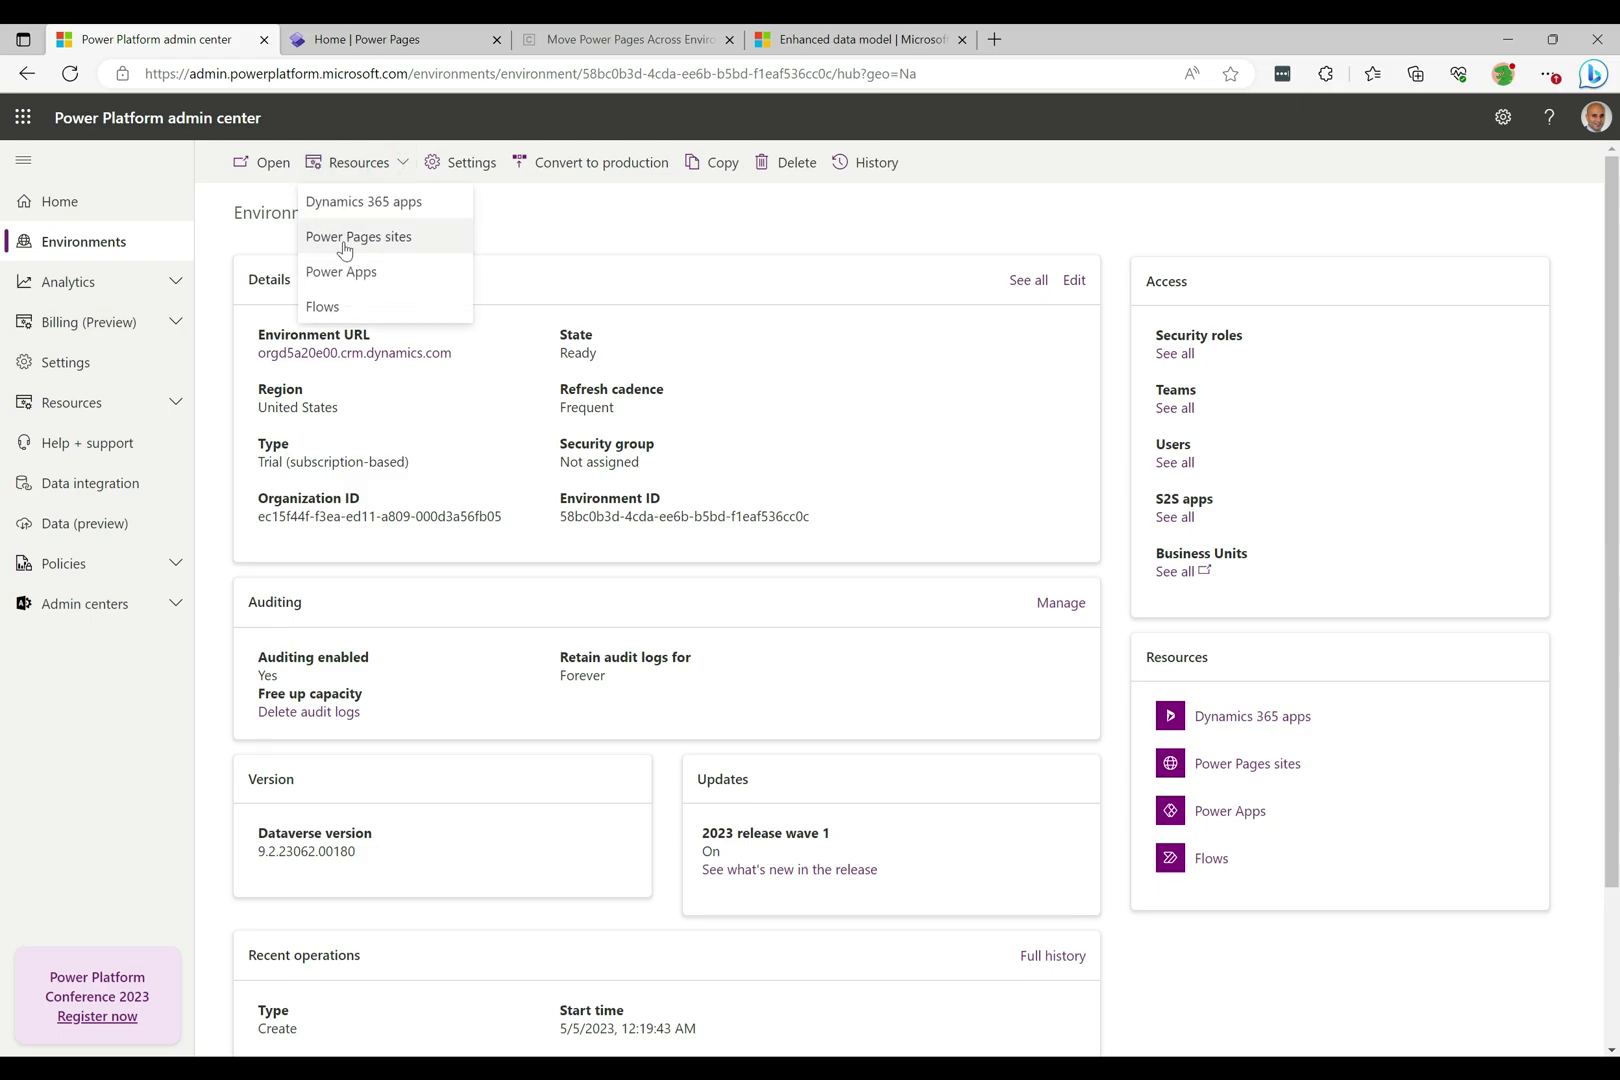
click(396, 247)
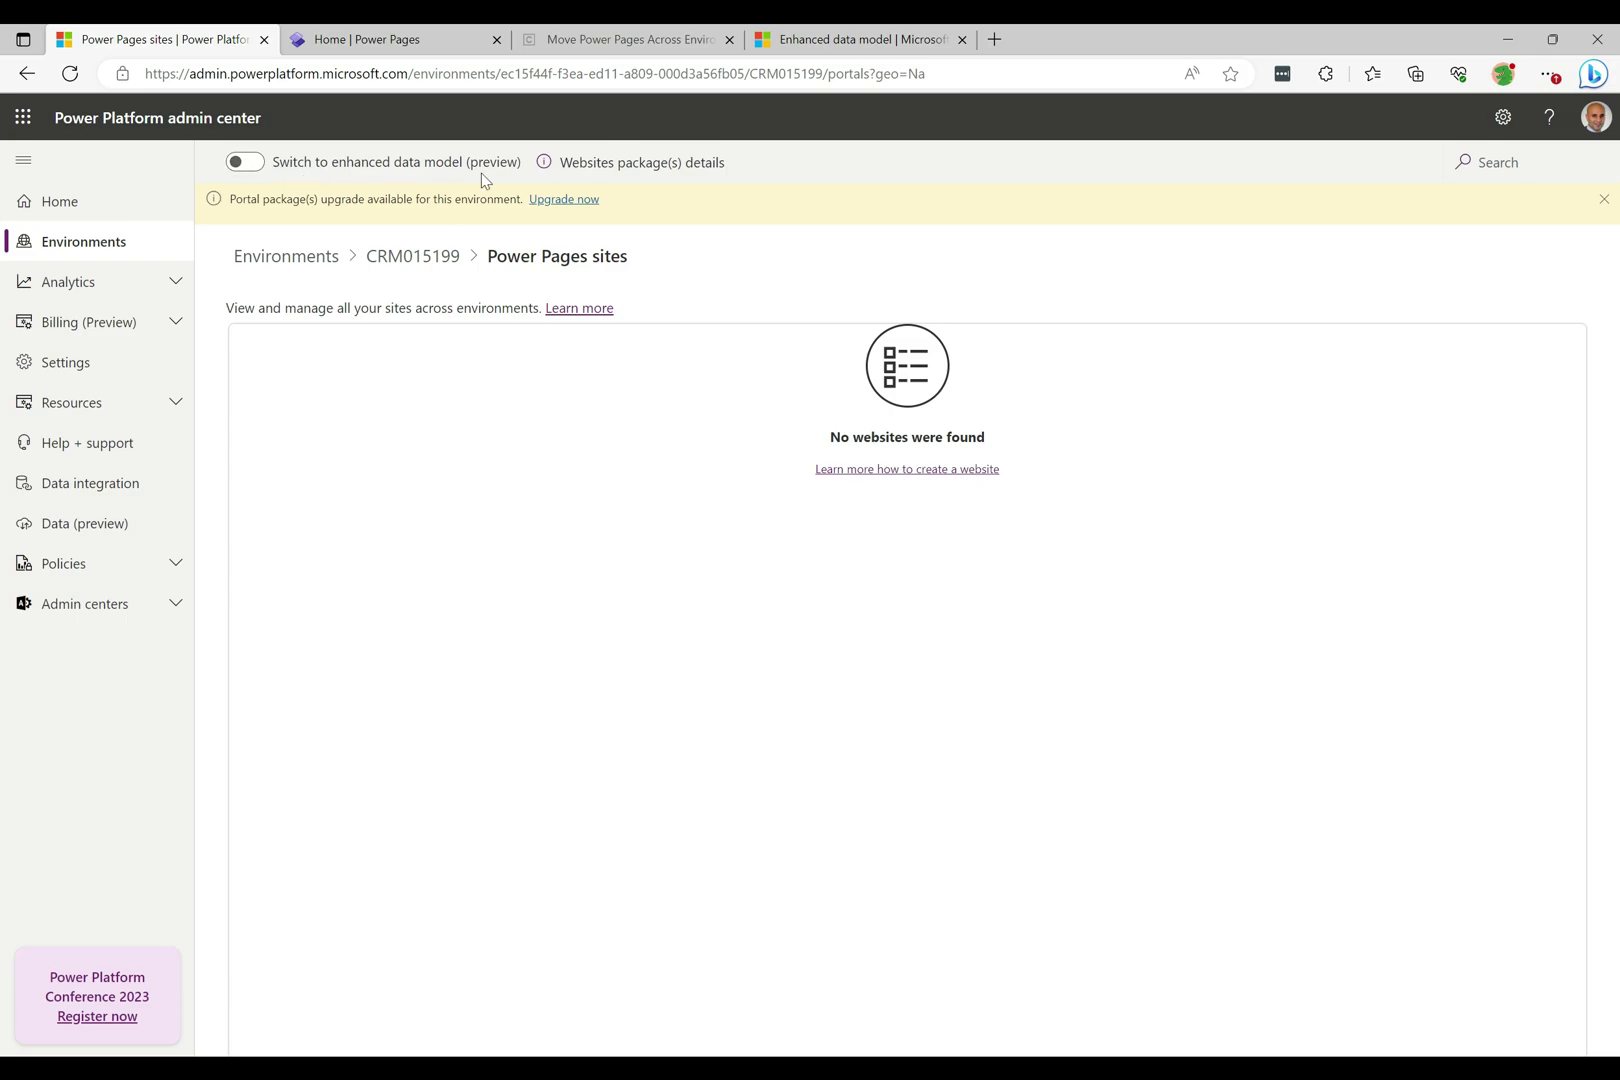
click(243, 165)
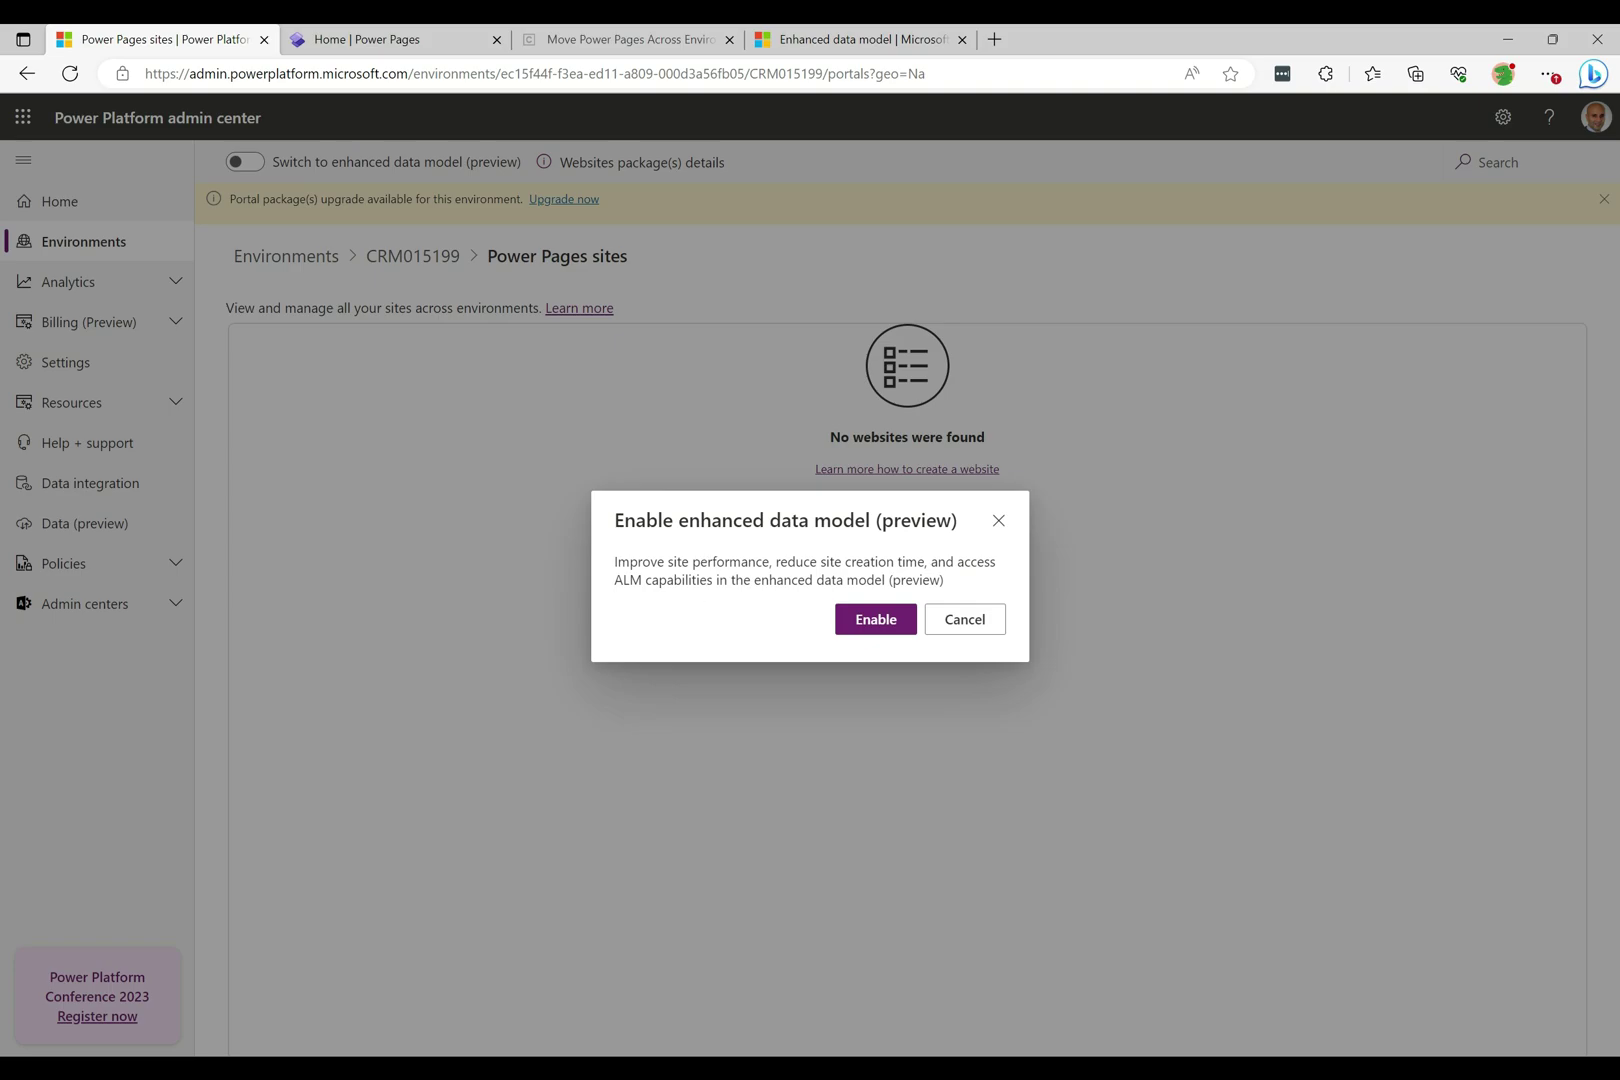
click(870, 620)
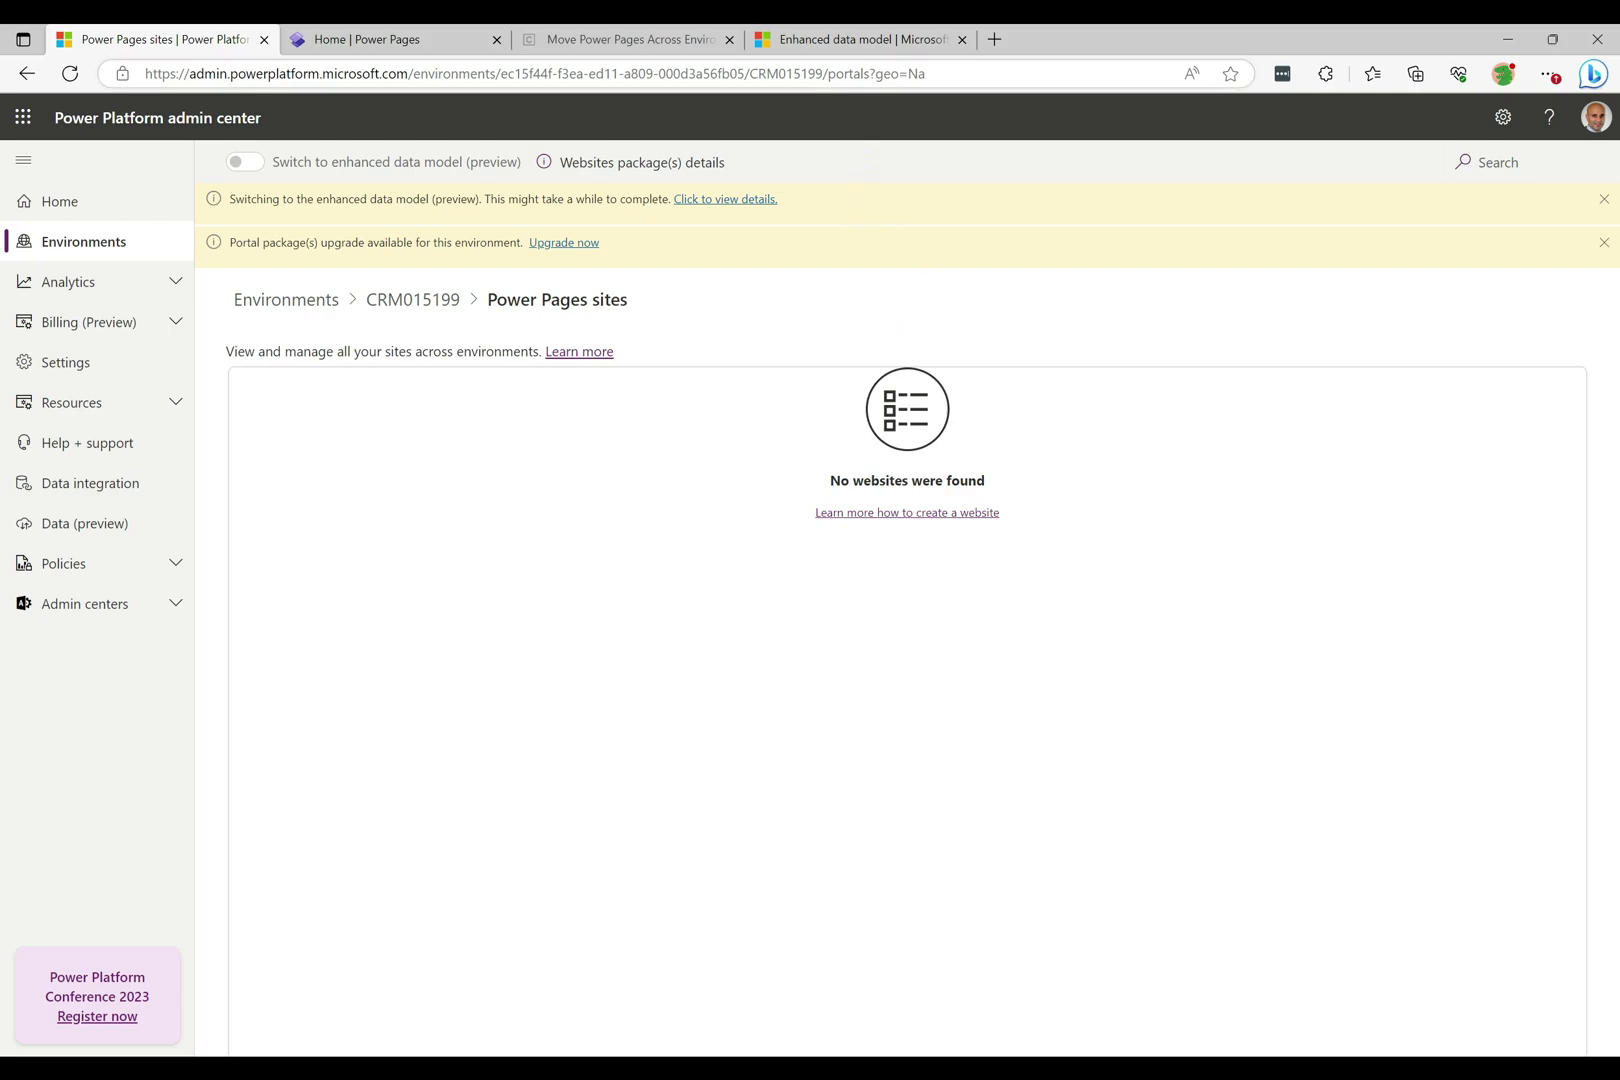
Read the enhanced data model (preview) documentation from its benefits down to the virtual tables comparison.
click(864, 44)
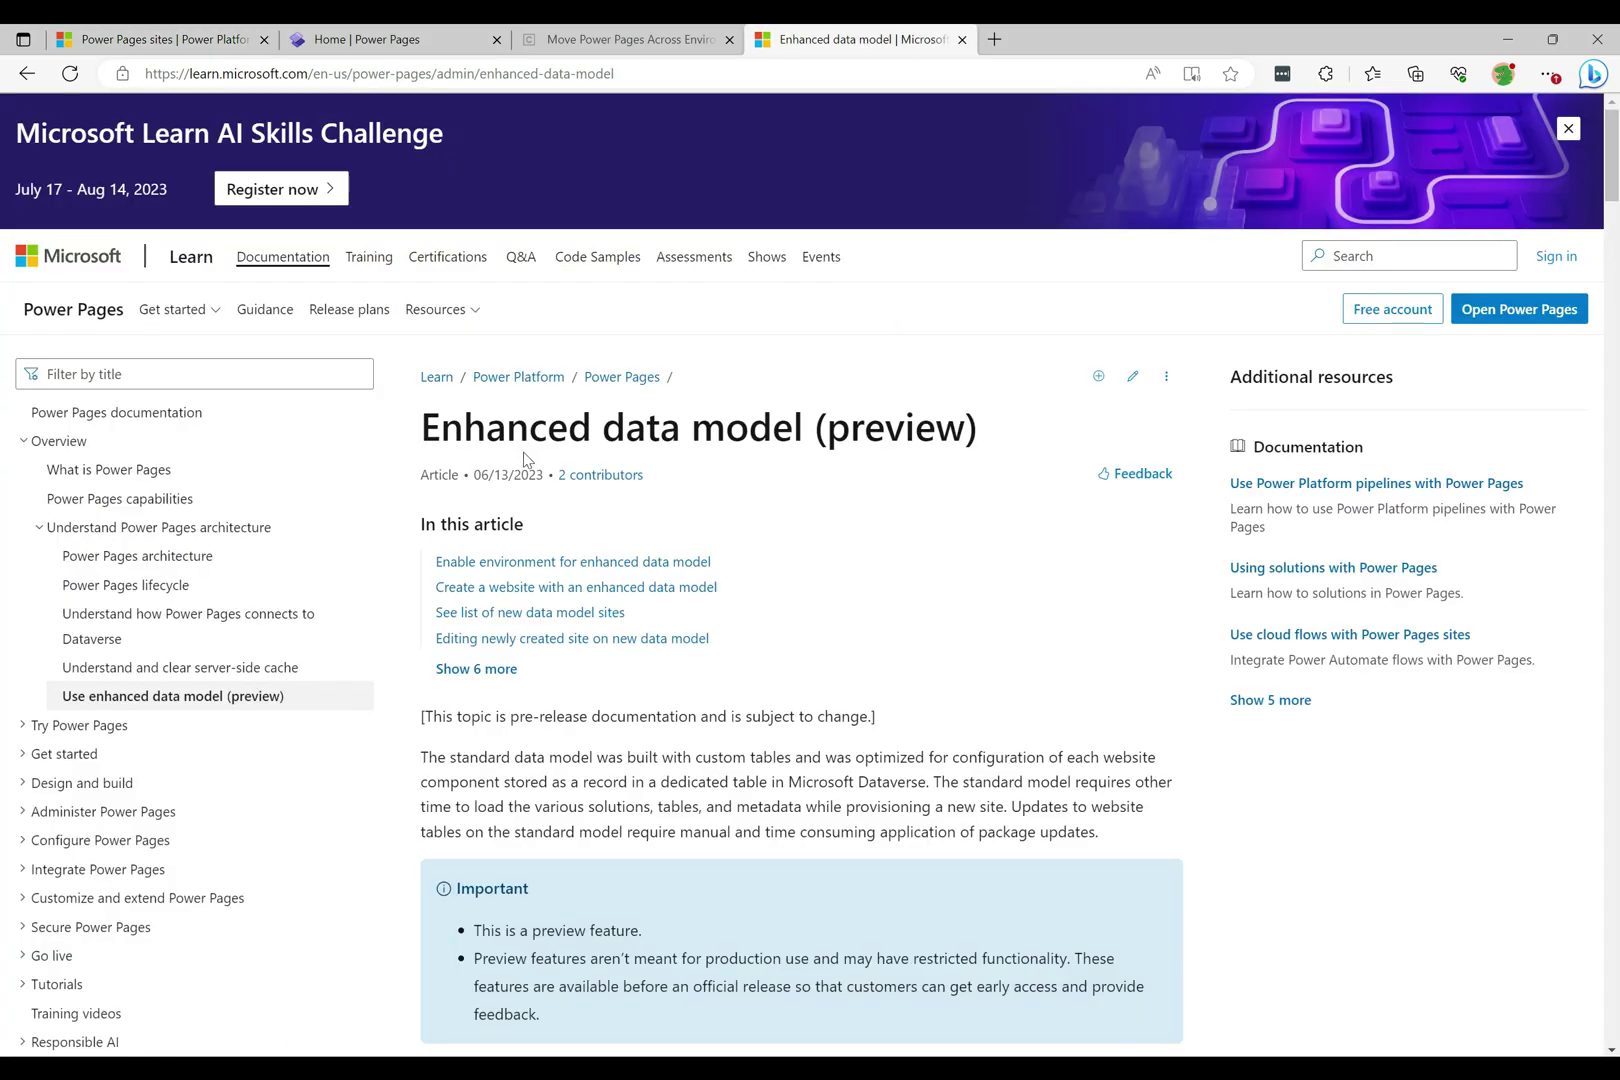
scroll(800, 503, down, 10)
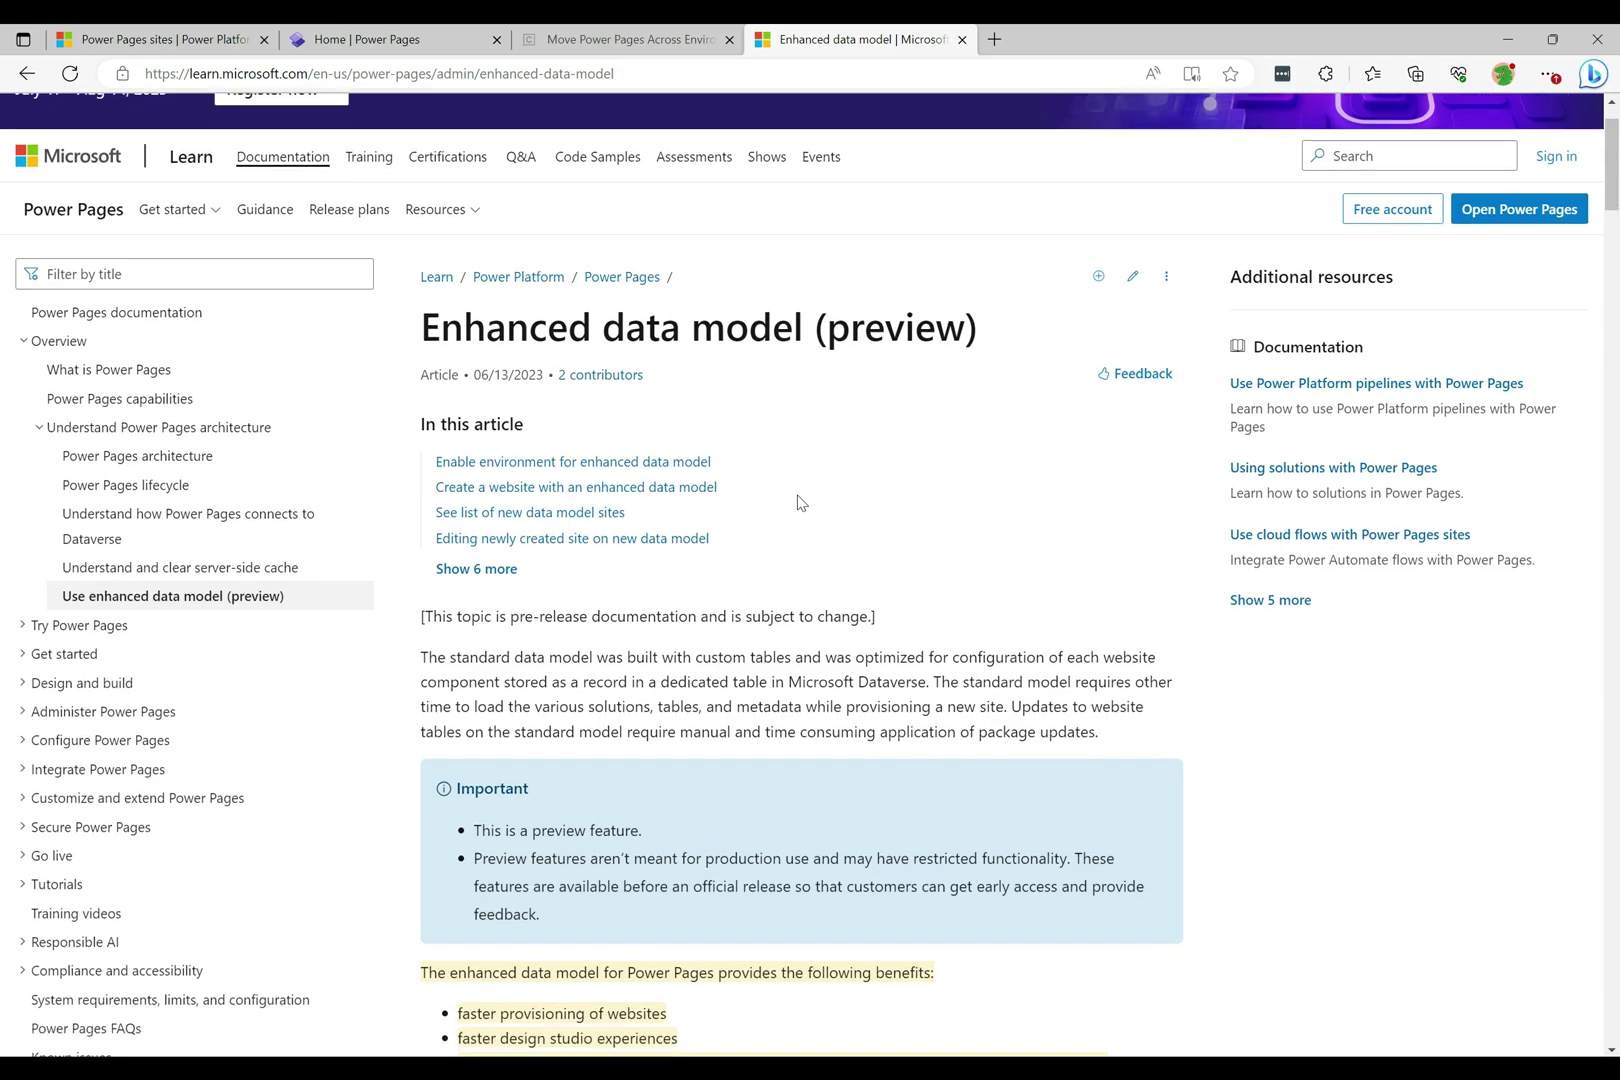
scroll(800, 503, down, 9)
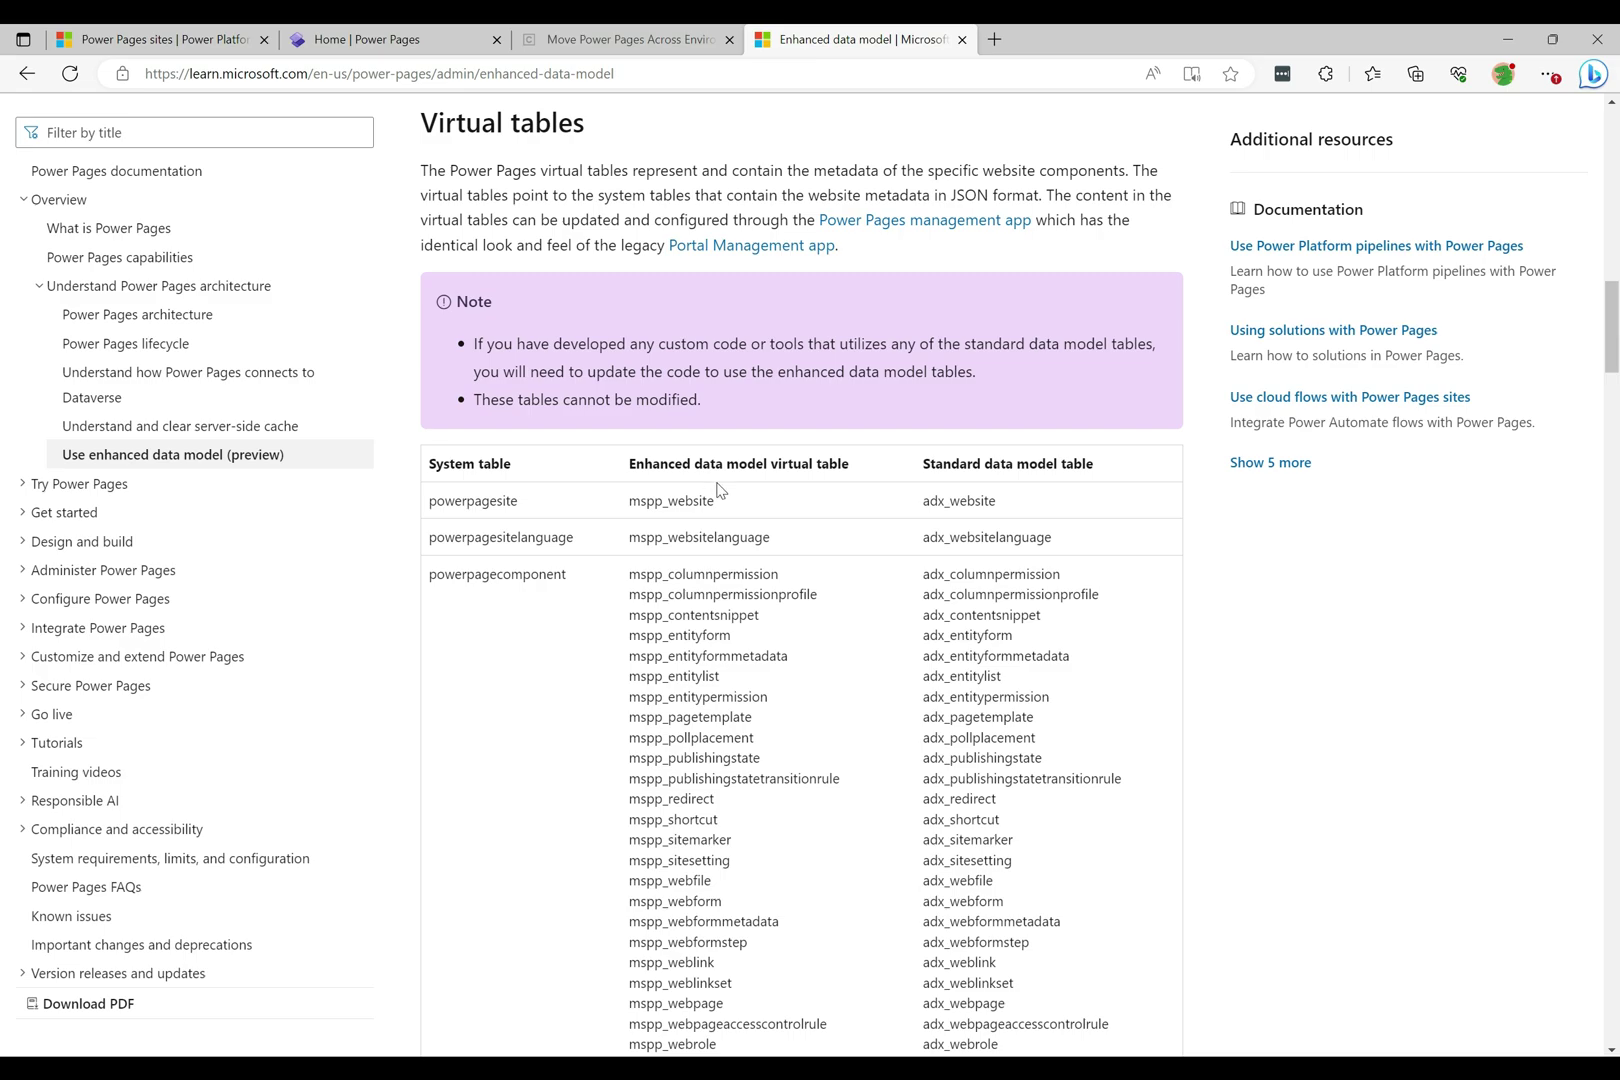
Enable the enhanced data model (preview) for Power Pages sites in the Customer Service Trial environment in the Power Platform admin center.
click(160, 39)
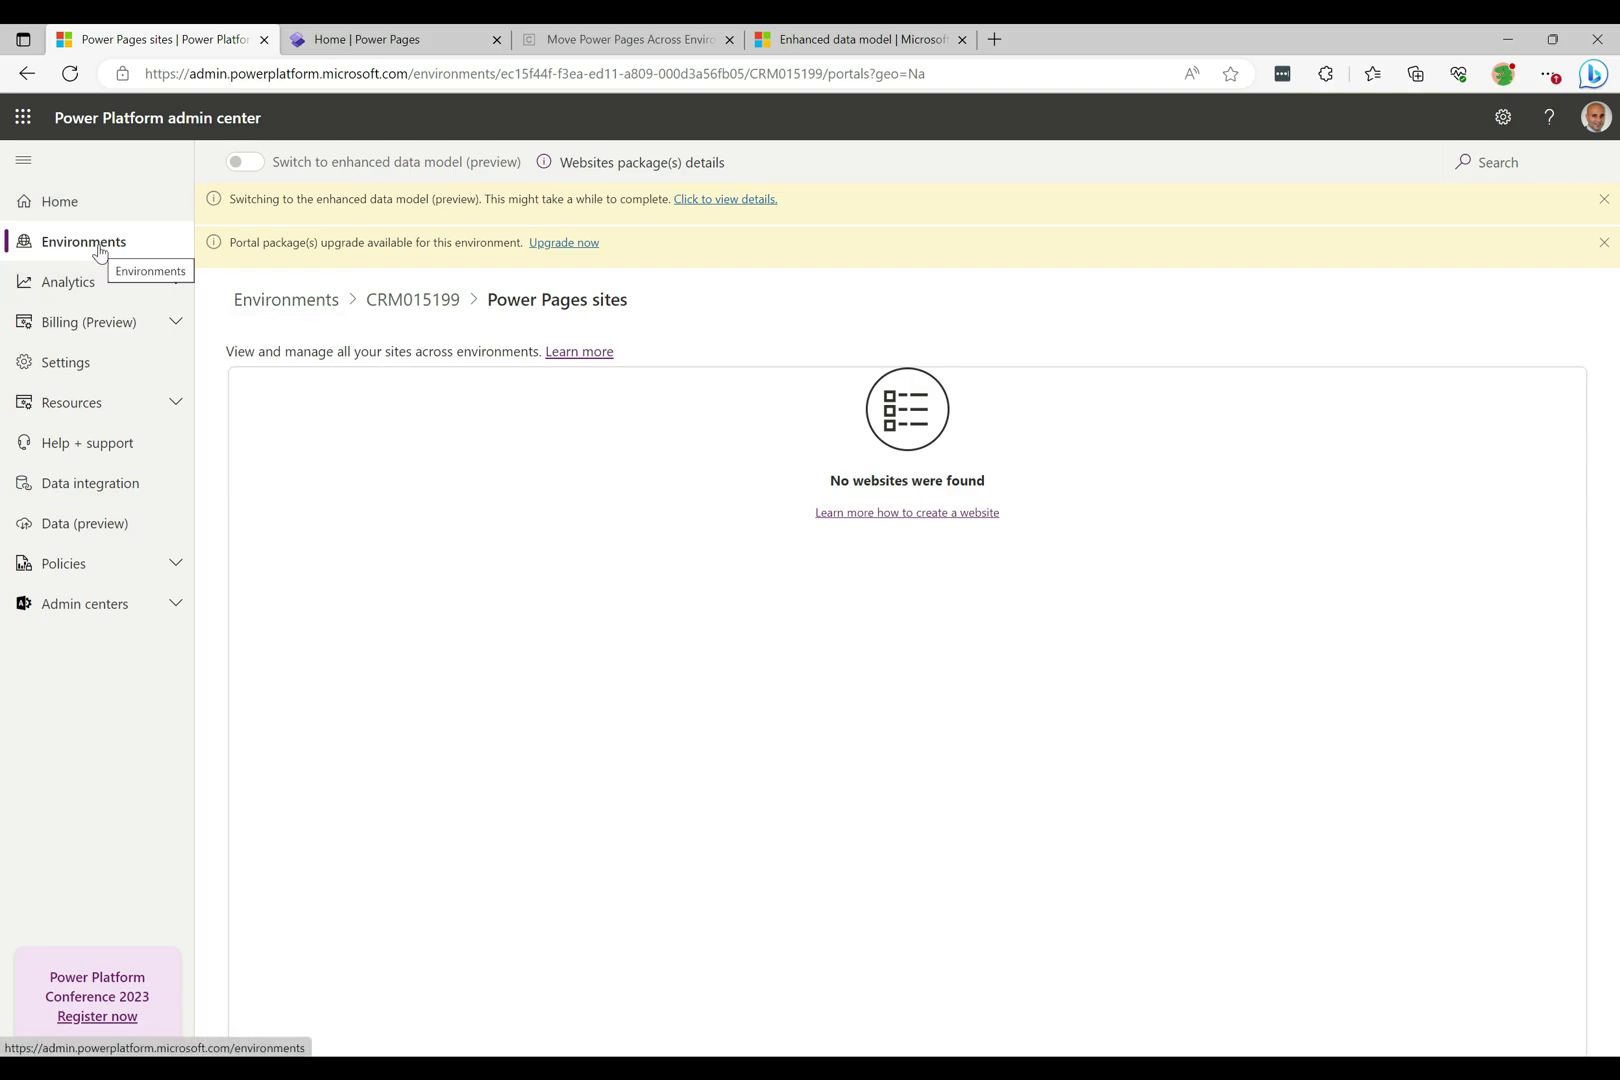
click(319, 316)
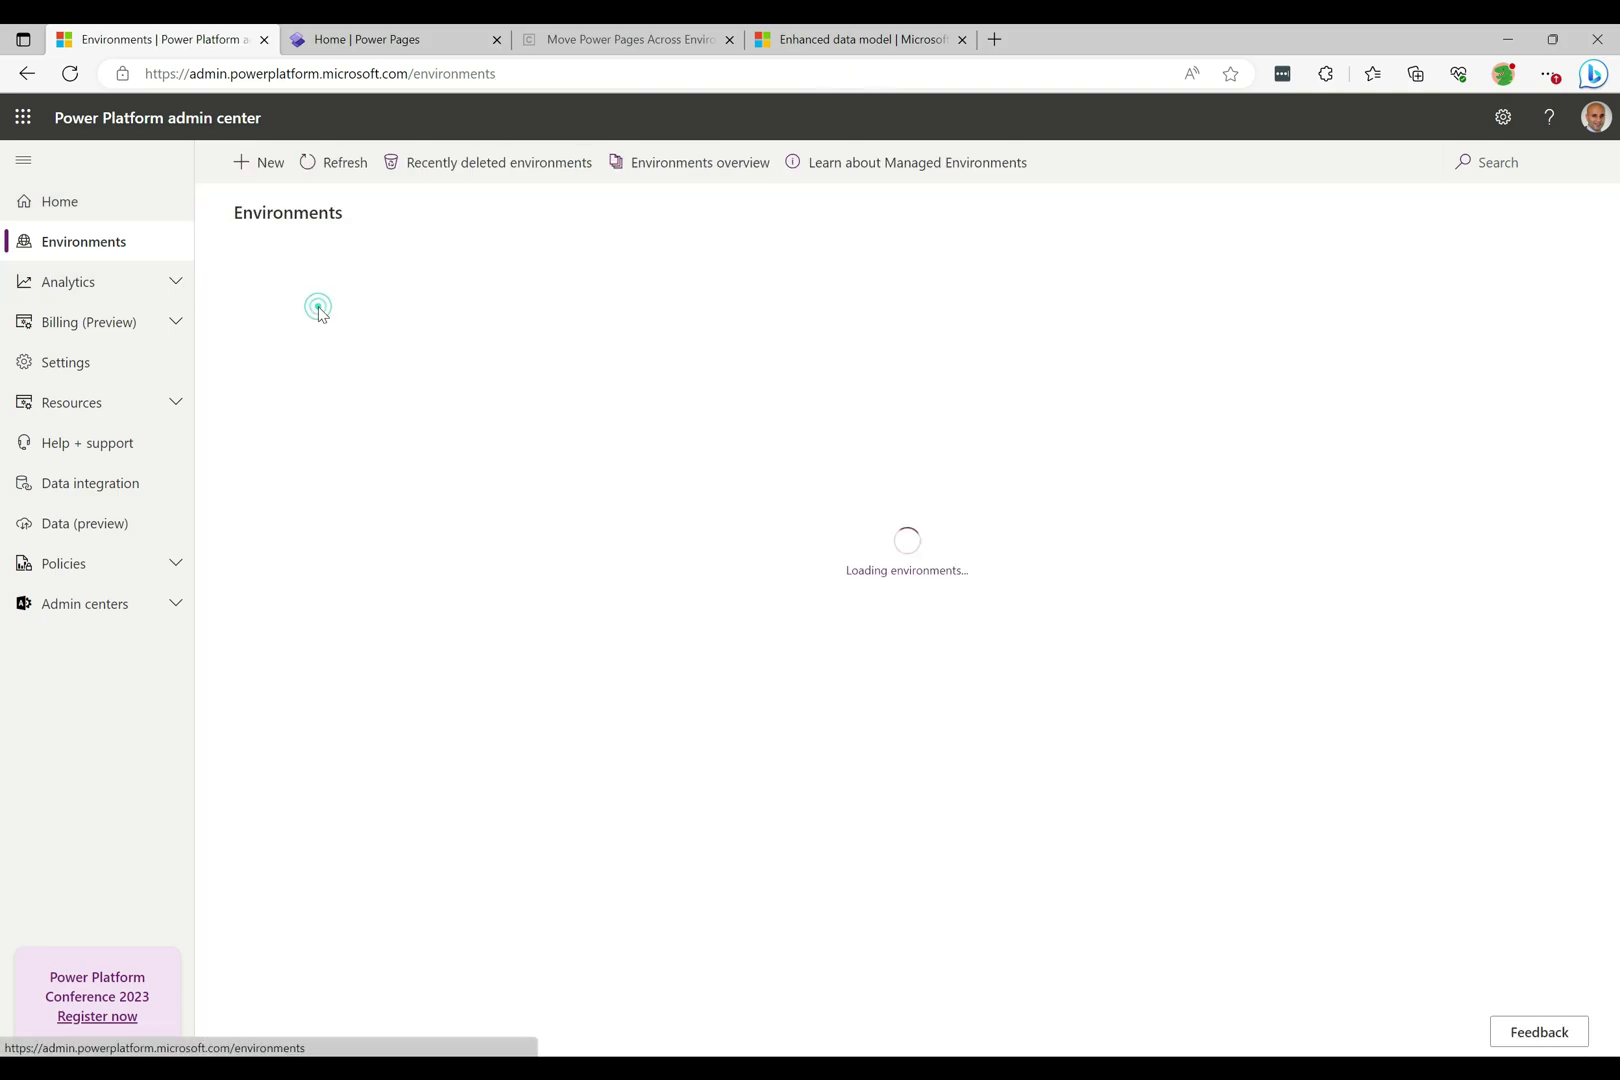
click(384, 322)
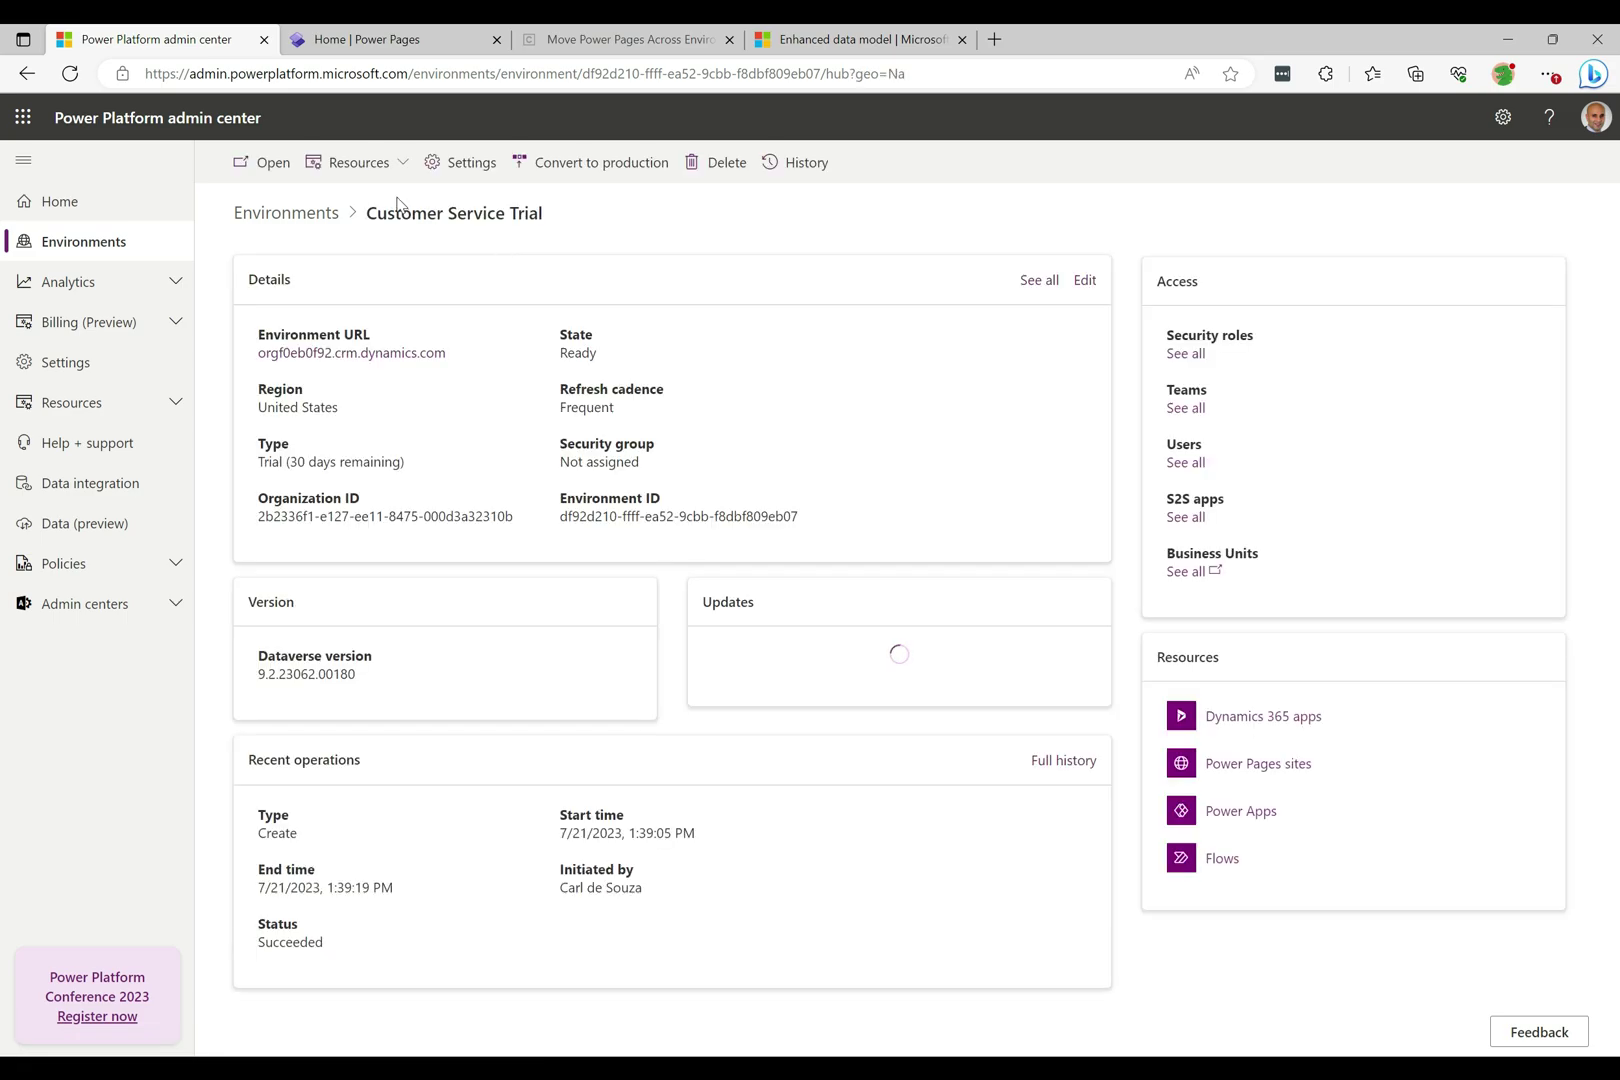
click(386, 164)
click(372, 236)
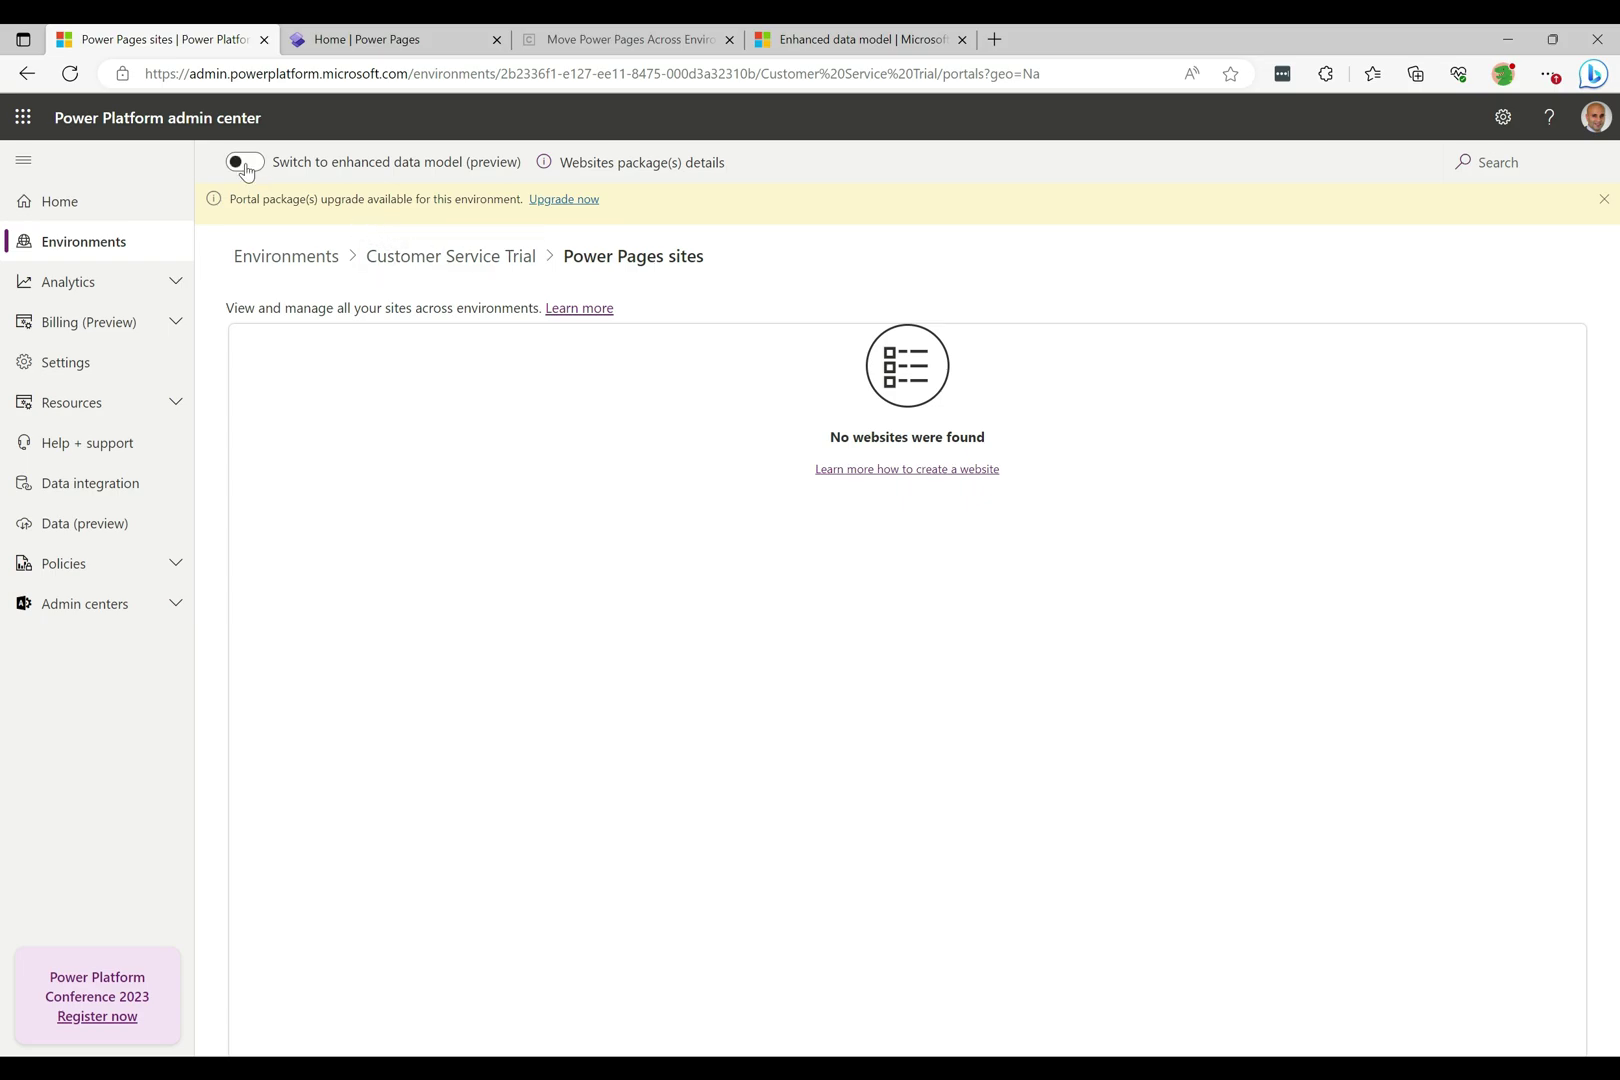
click(244, 163)
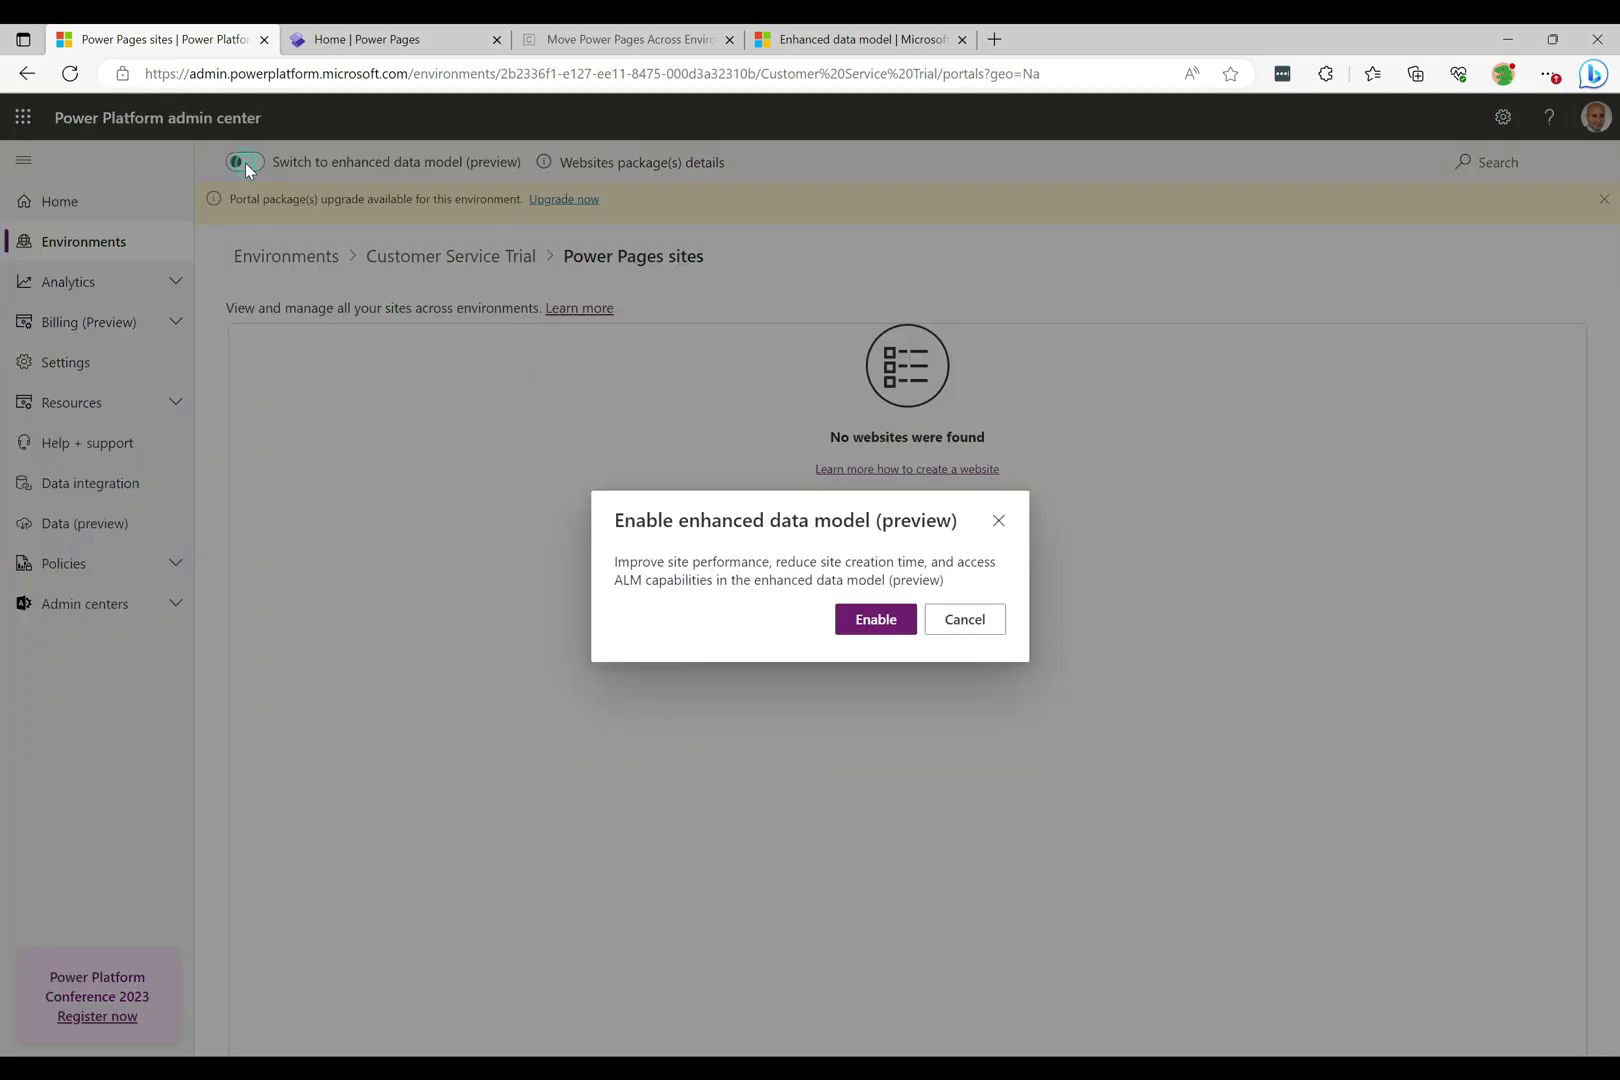
click(862, 617)
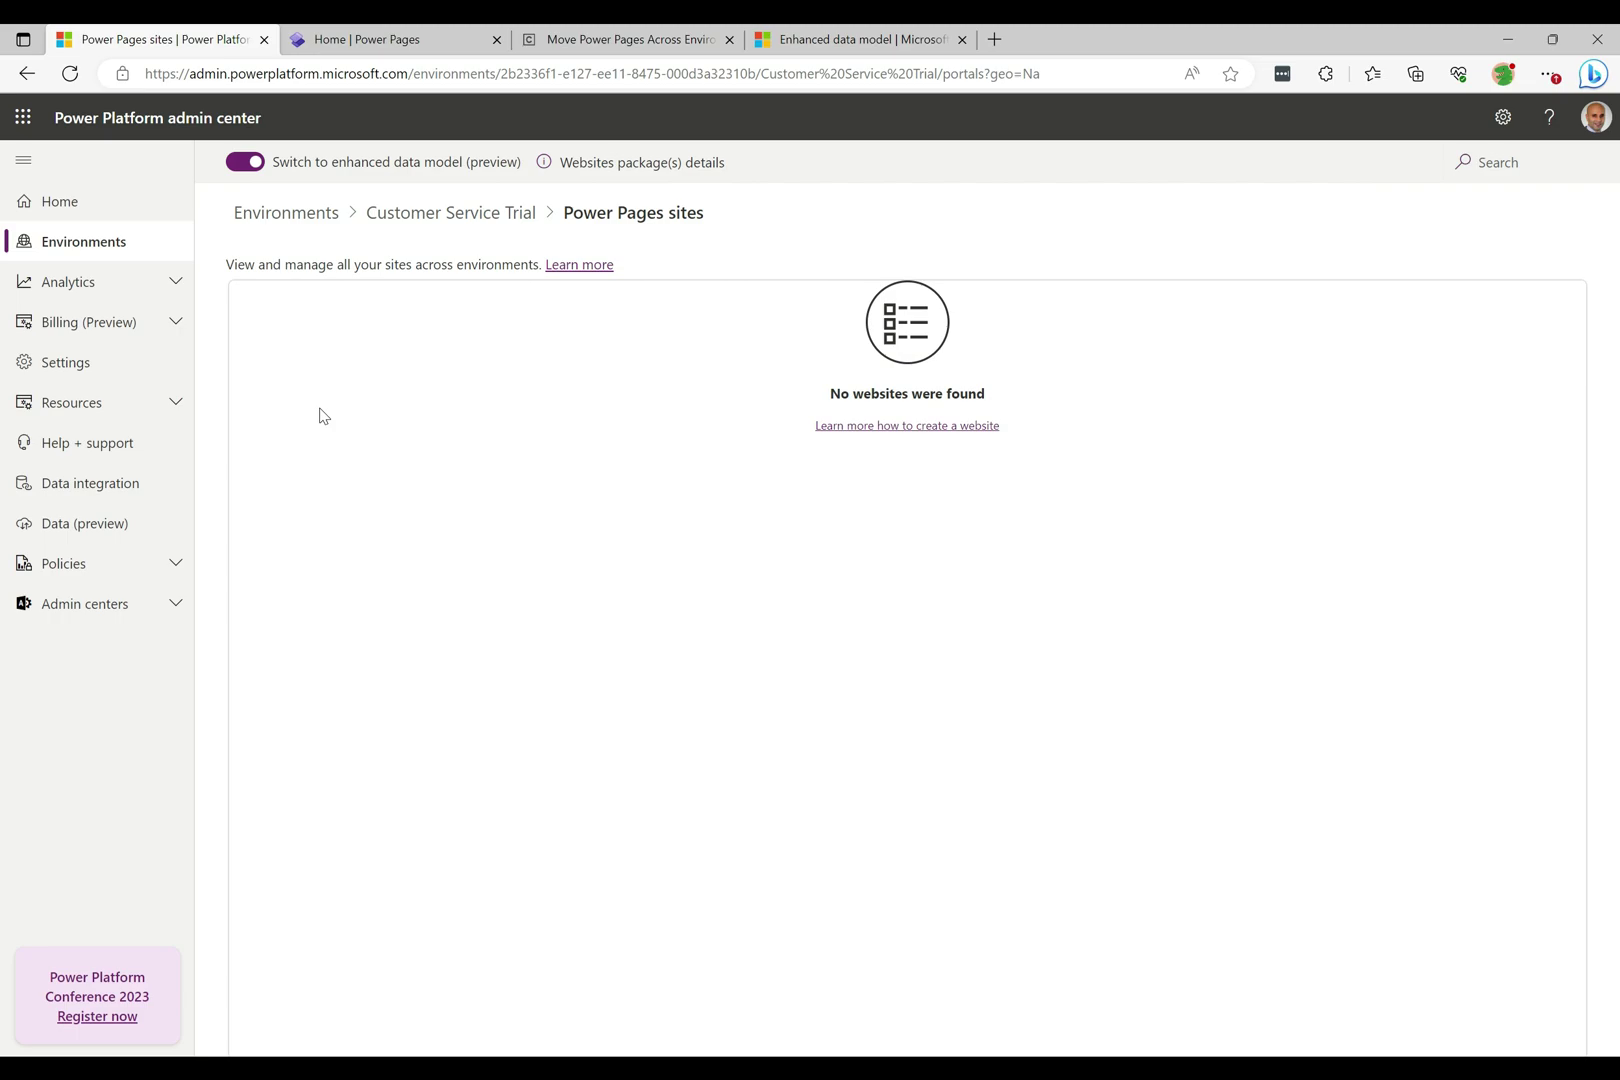
Create a Power Pages site in CRM015199 from Starter layout 1, named Site 1, with address site-mctsr and language English (United States).
click(340, 38)
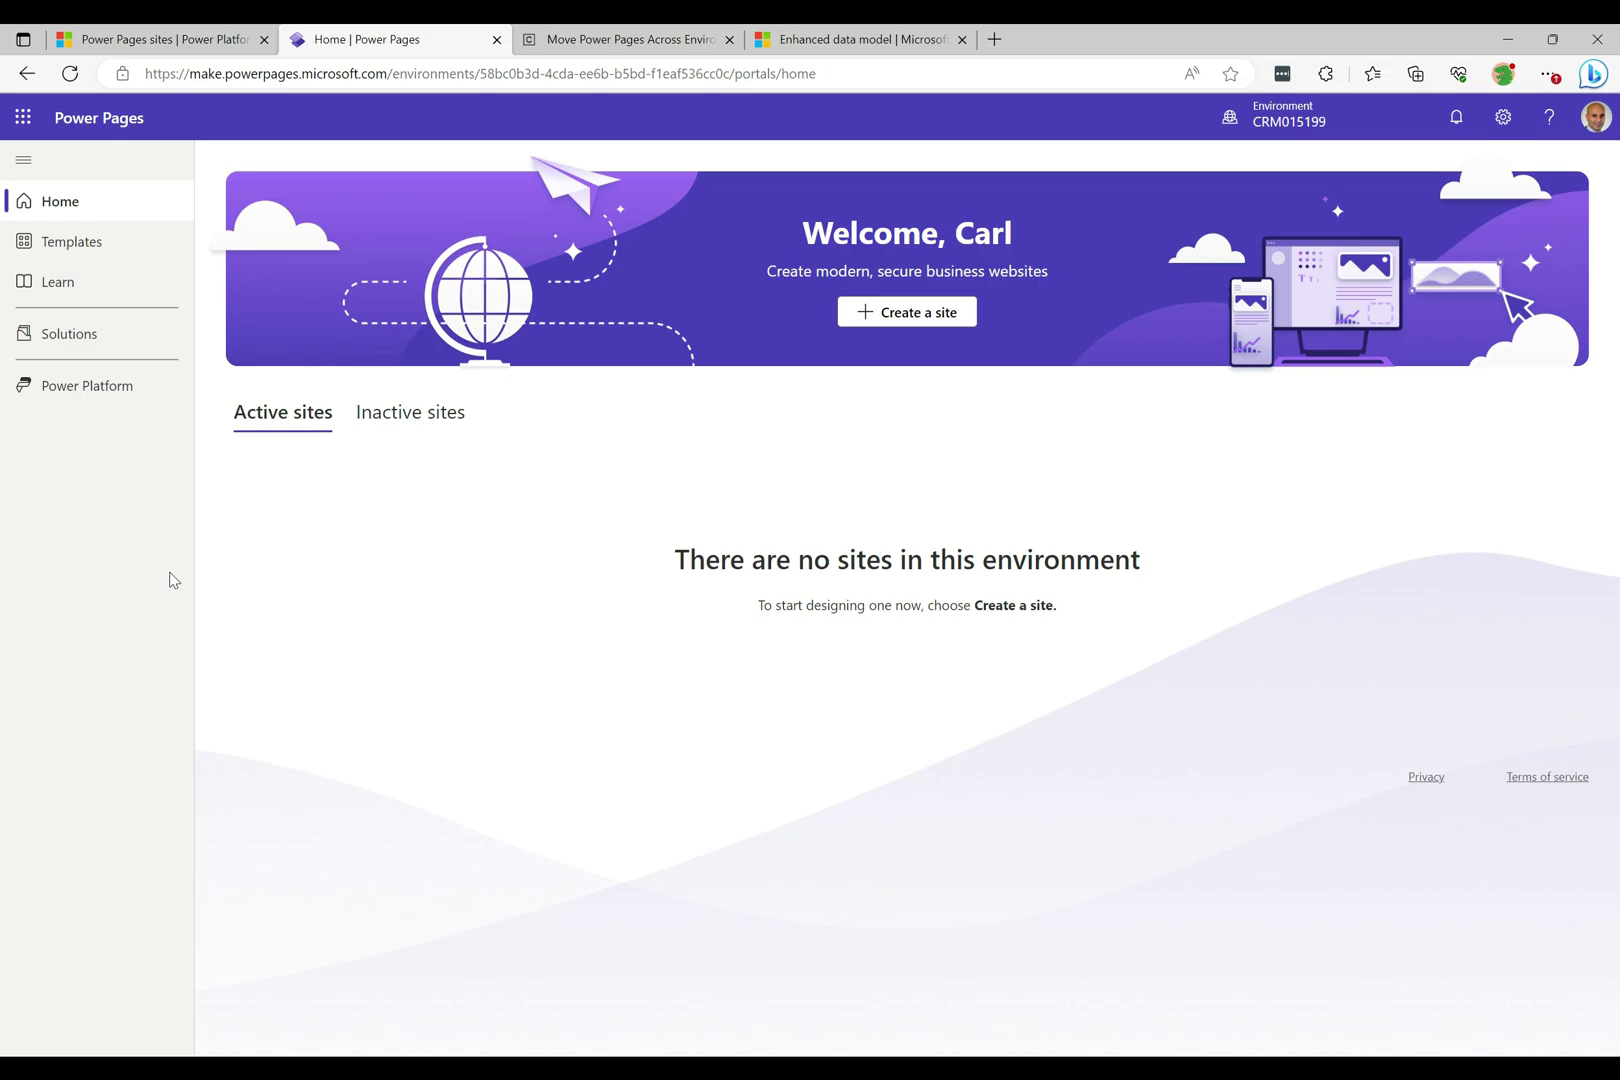
click(925, 318)
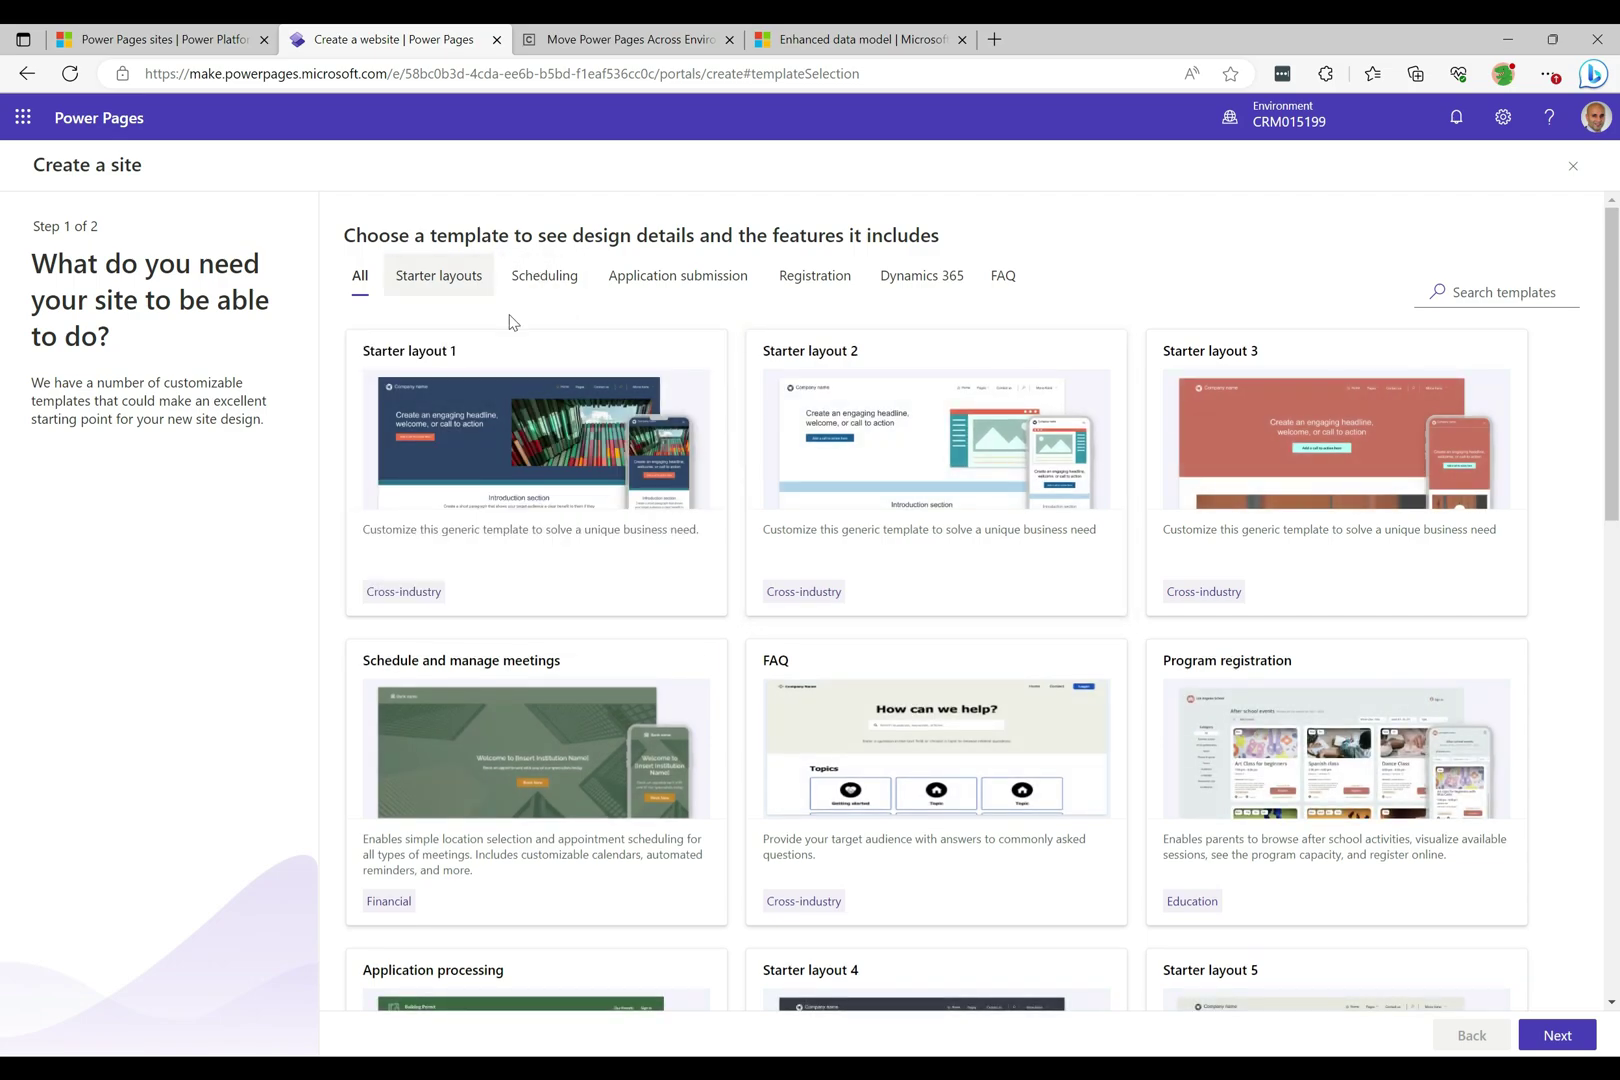
mouse_move(513, 396)
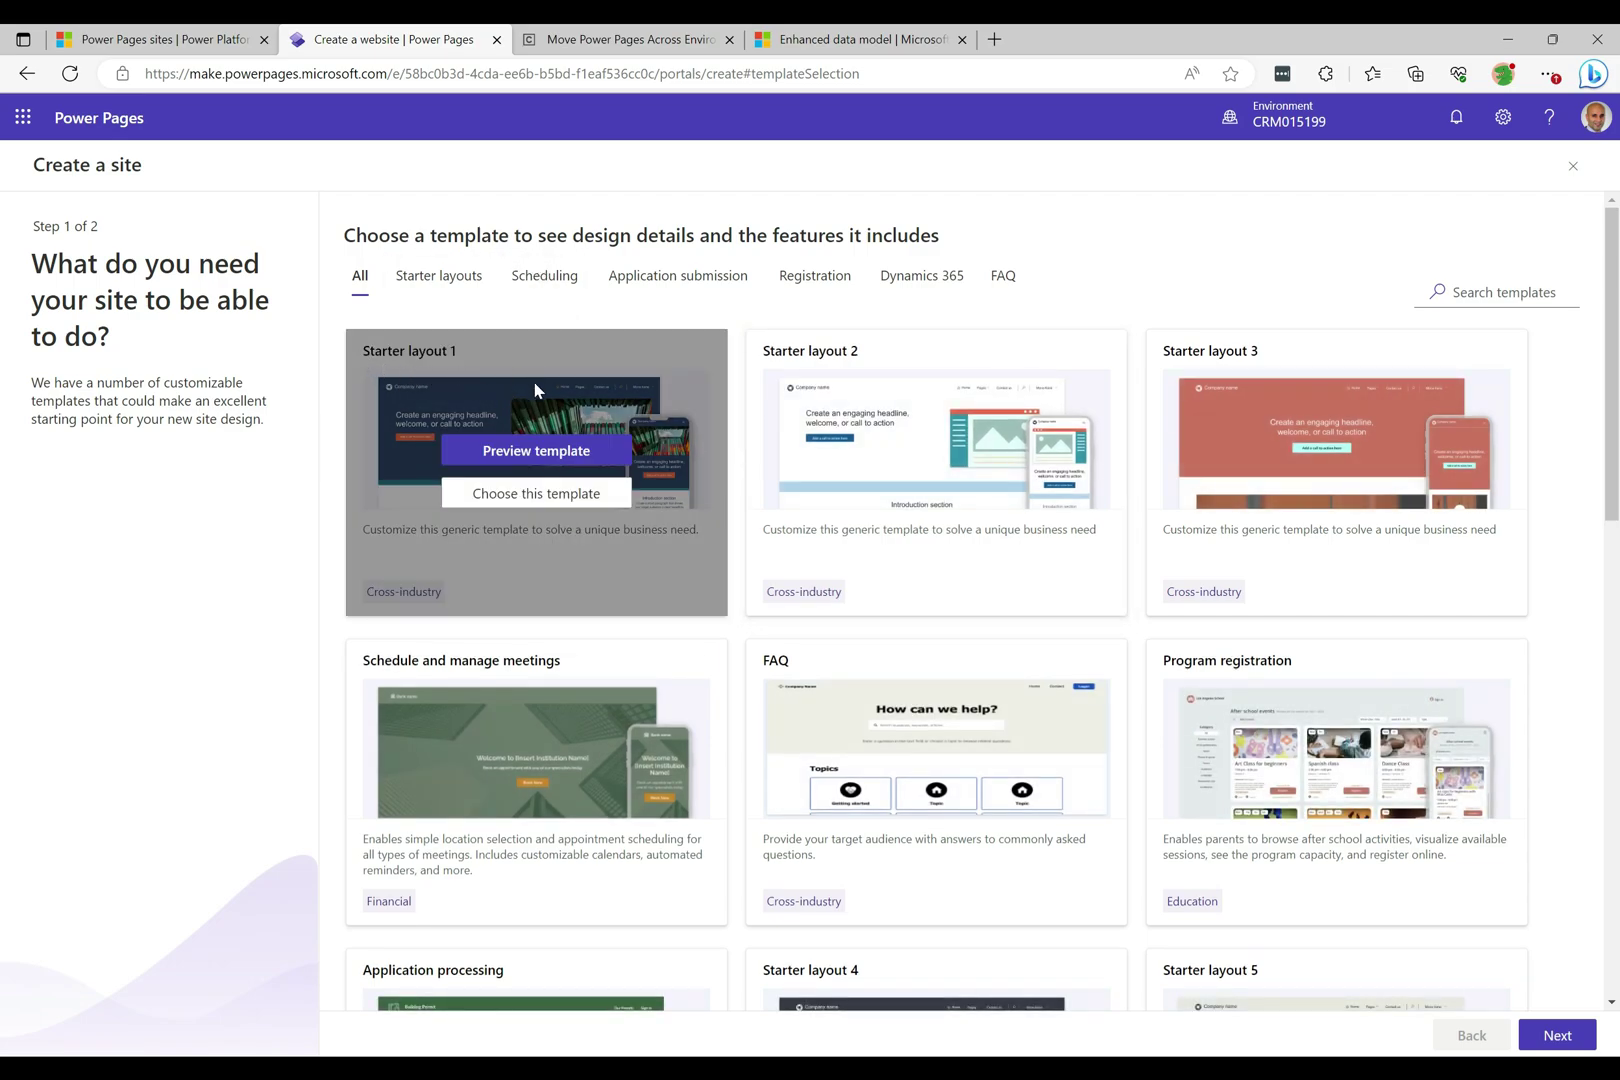
click(553, 494)
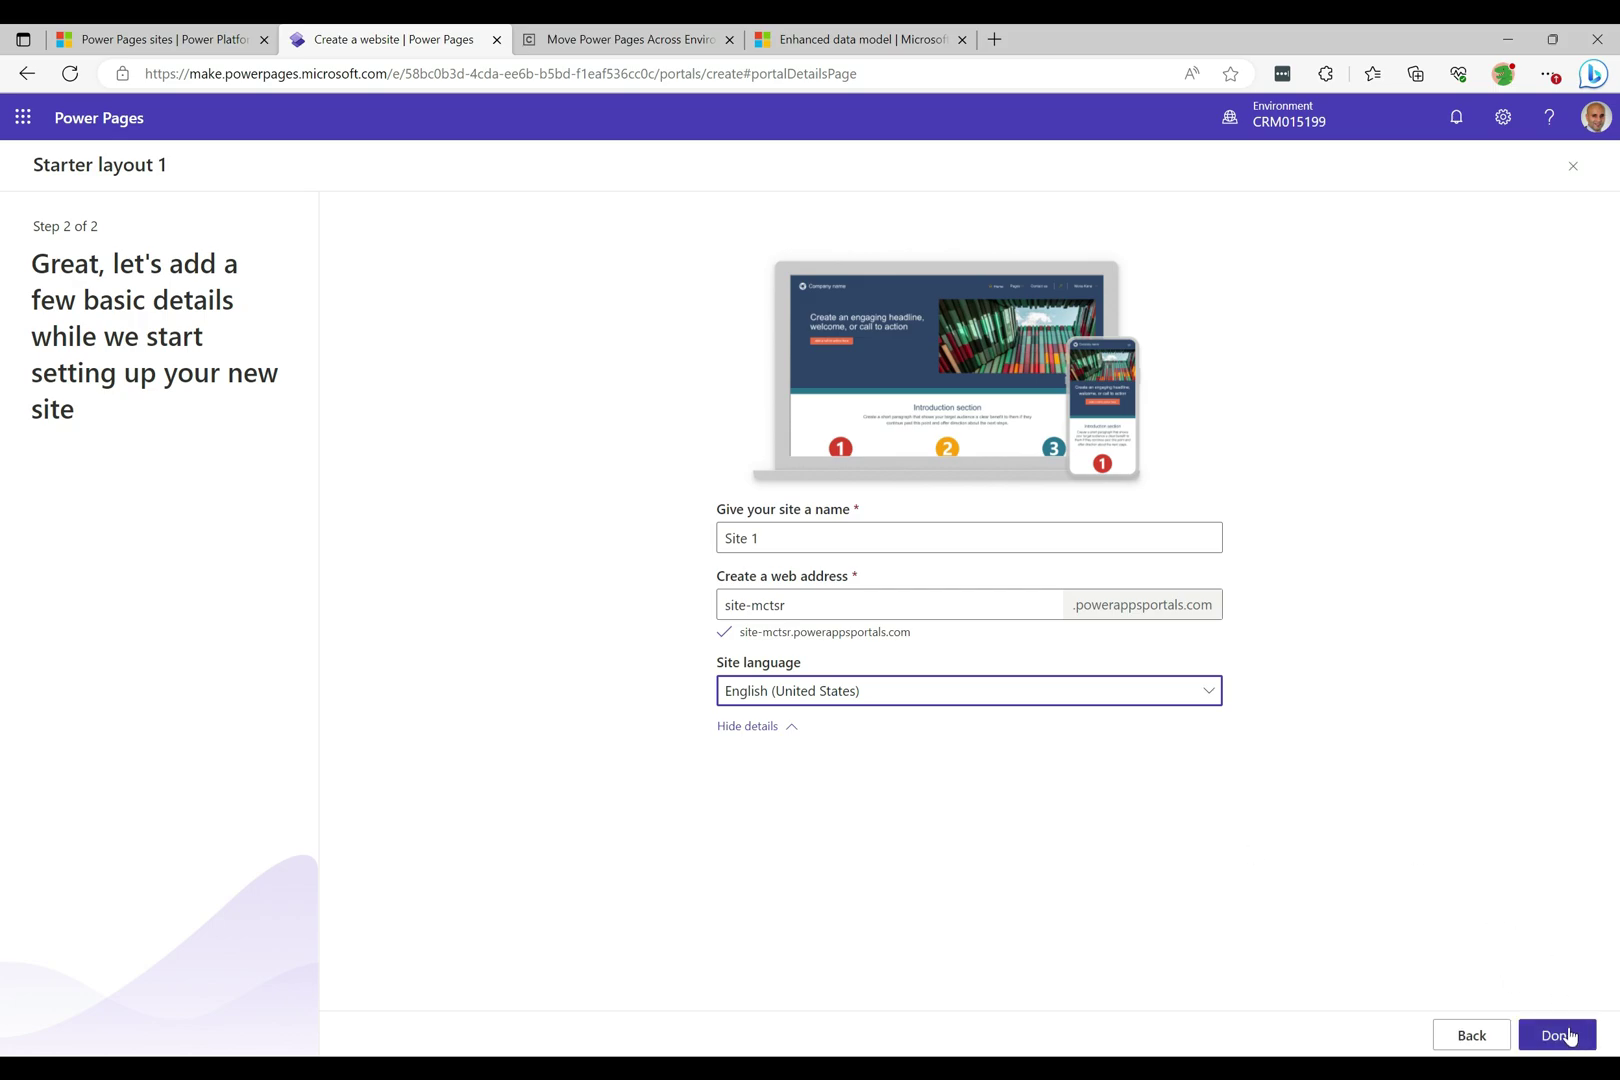
click(1569, 1037)
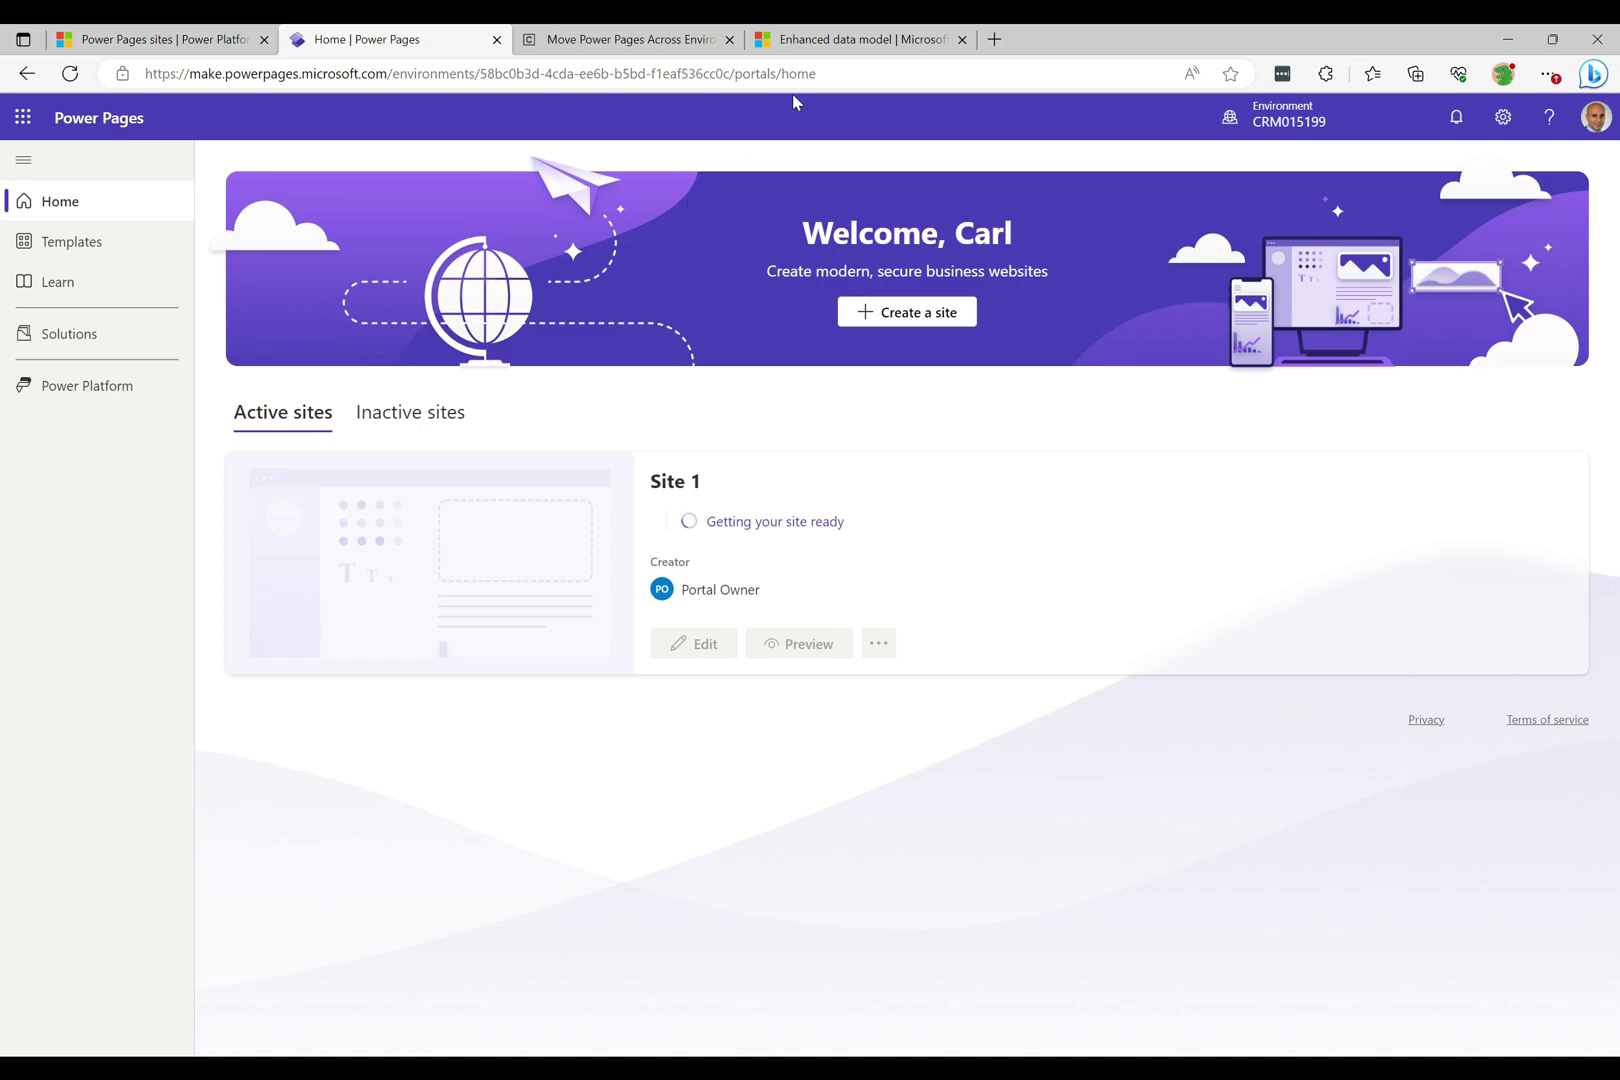
Review the enhanced data model FAQ and known issues, and open the CRM015199 environment's URL from its admin center details.
click(868, 39)
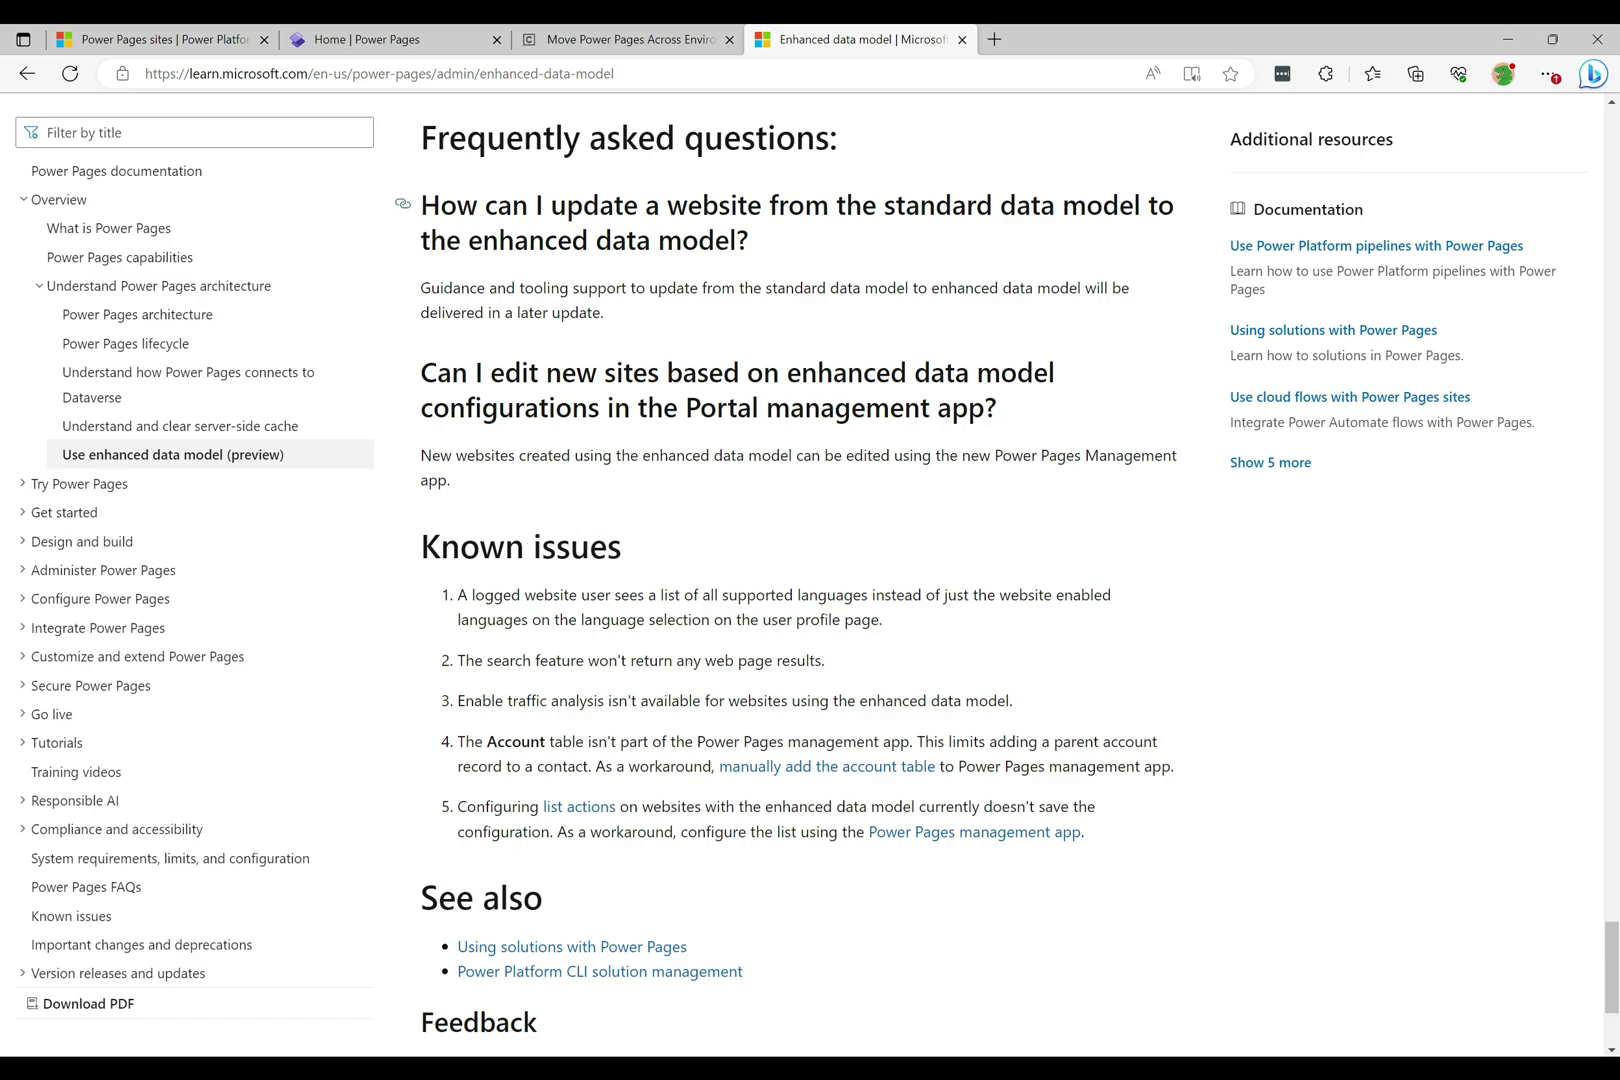
key(ctrl+t)
click(172, 36)
click(77, 243)
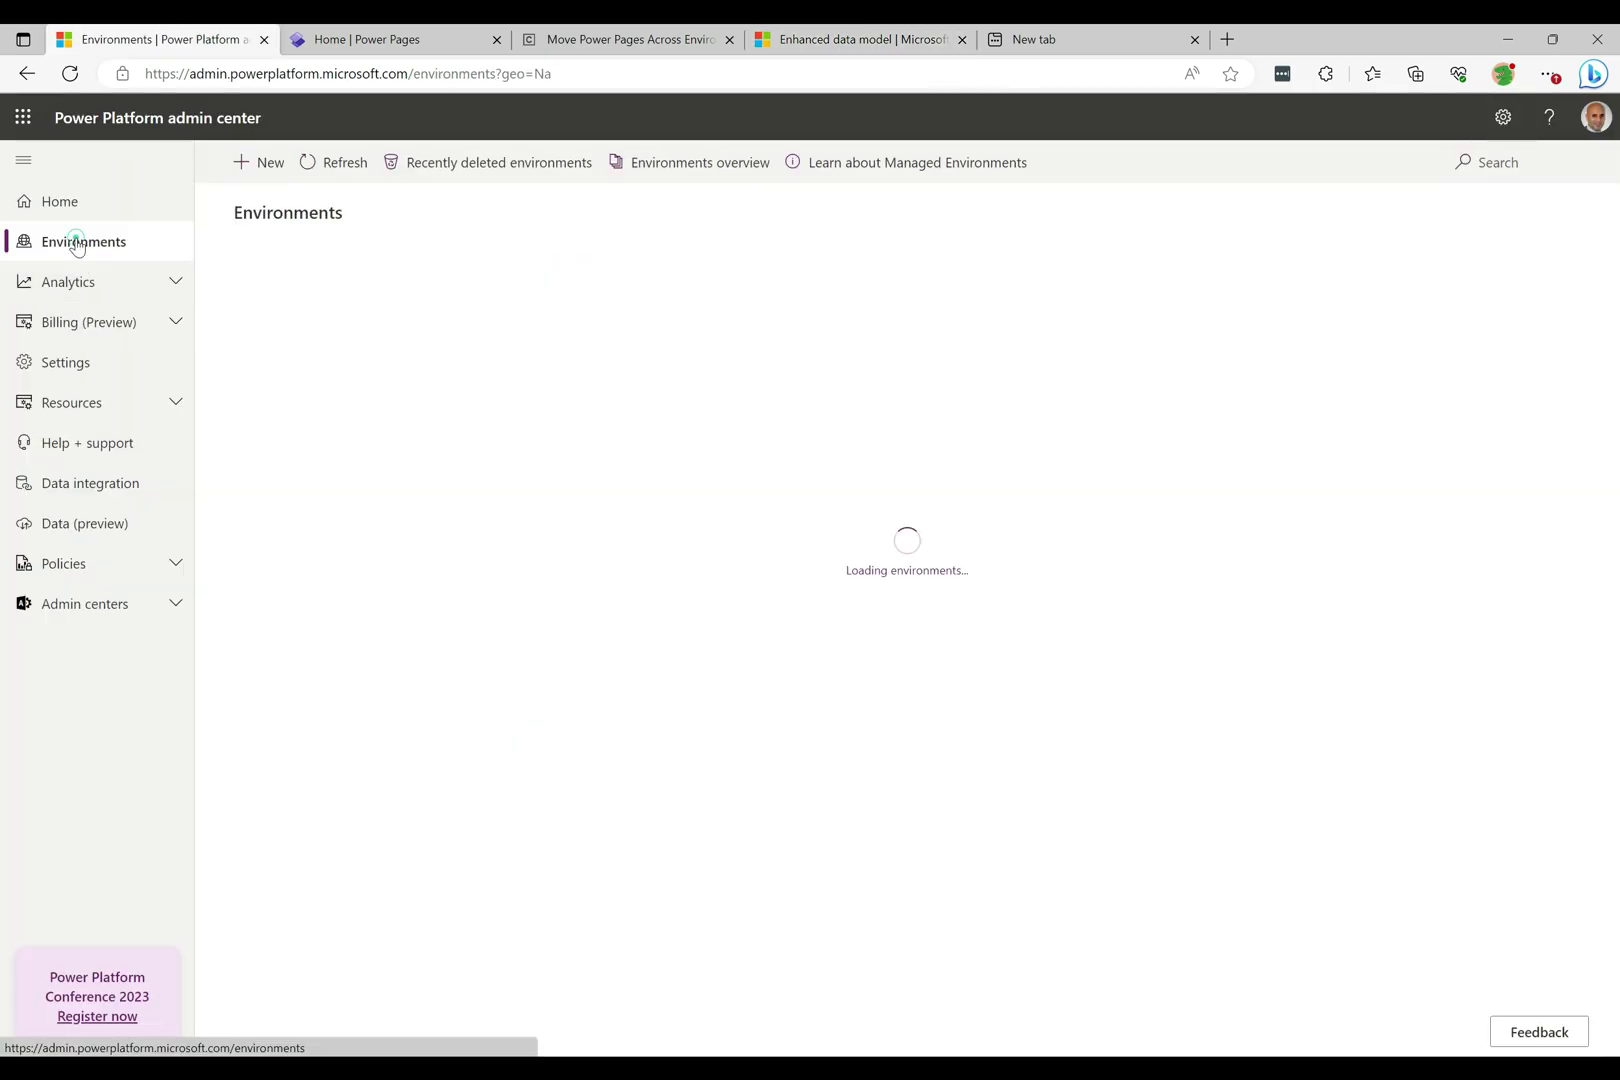
click(339, 359)
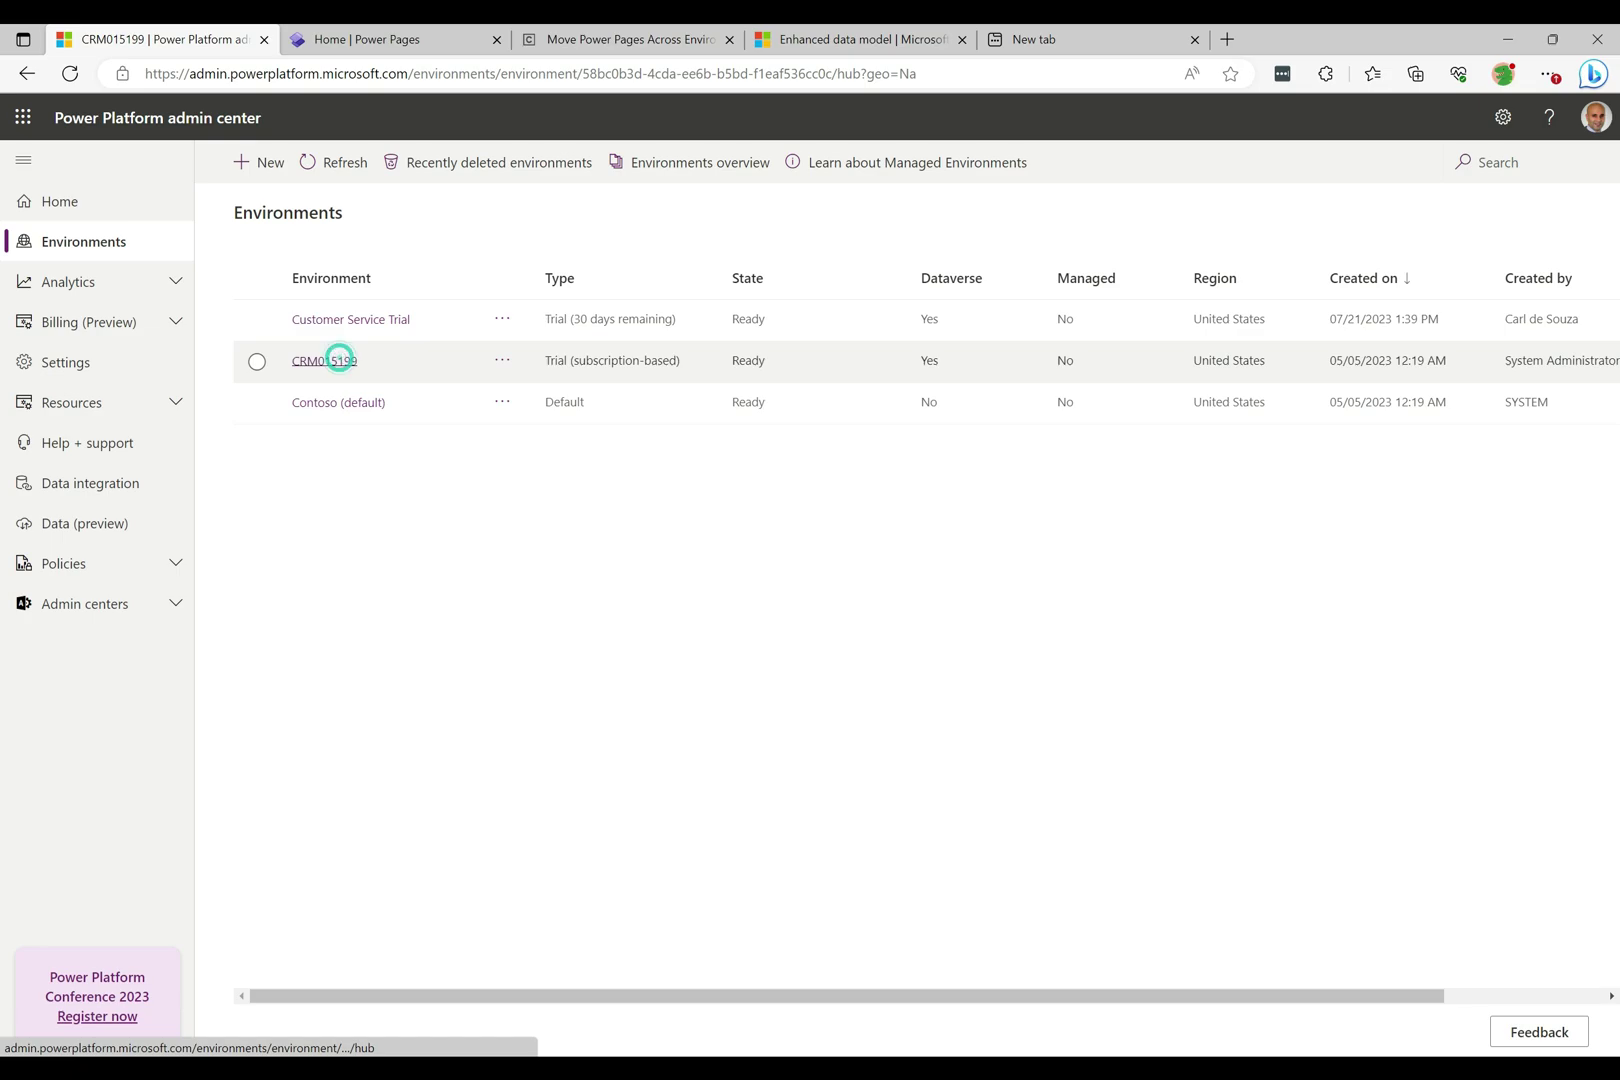
click(375, 355)
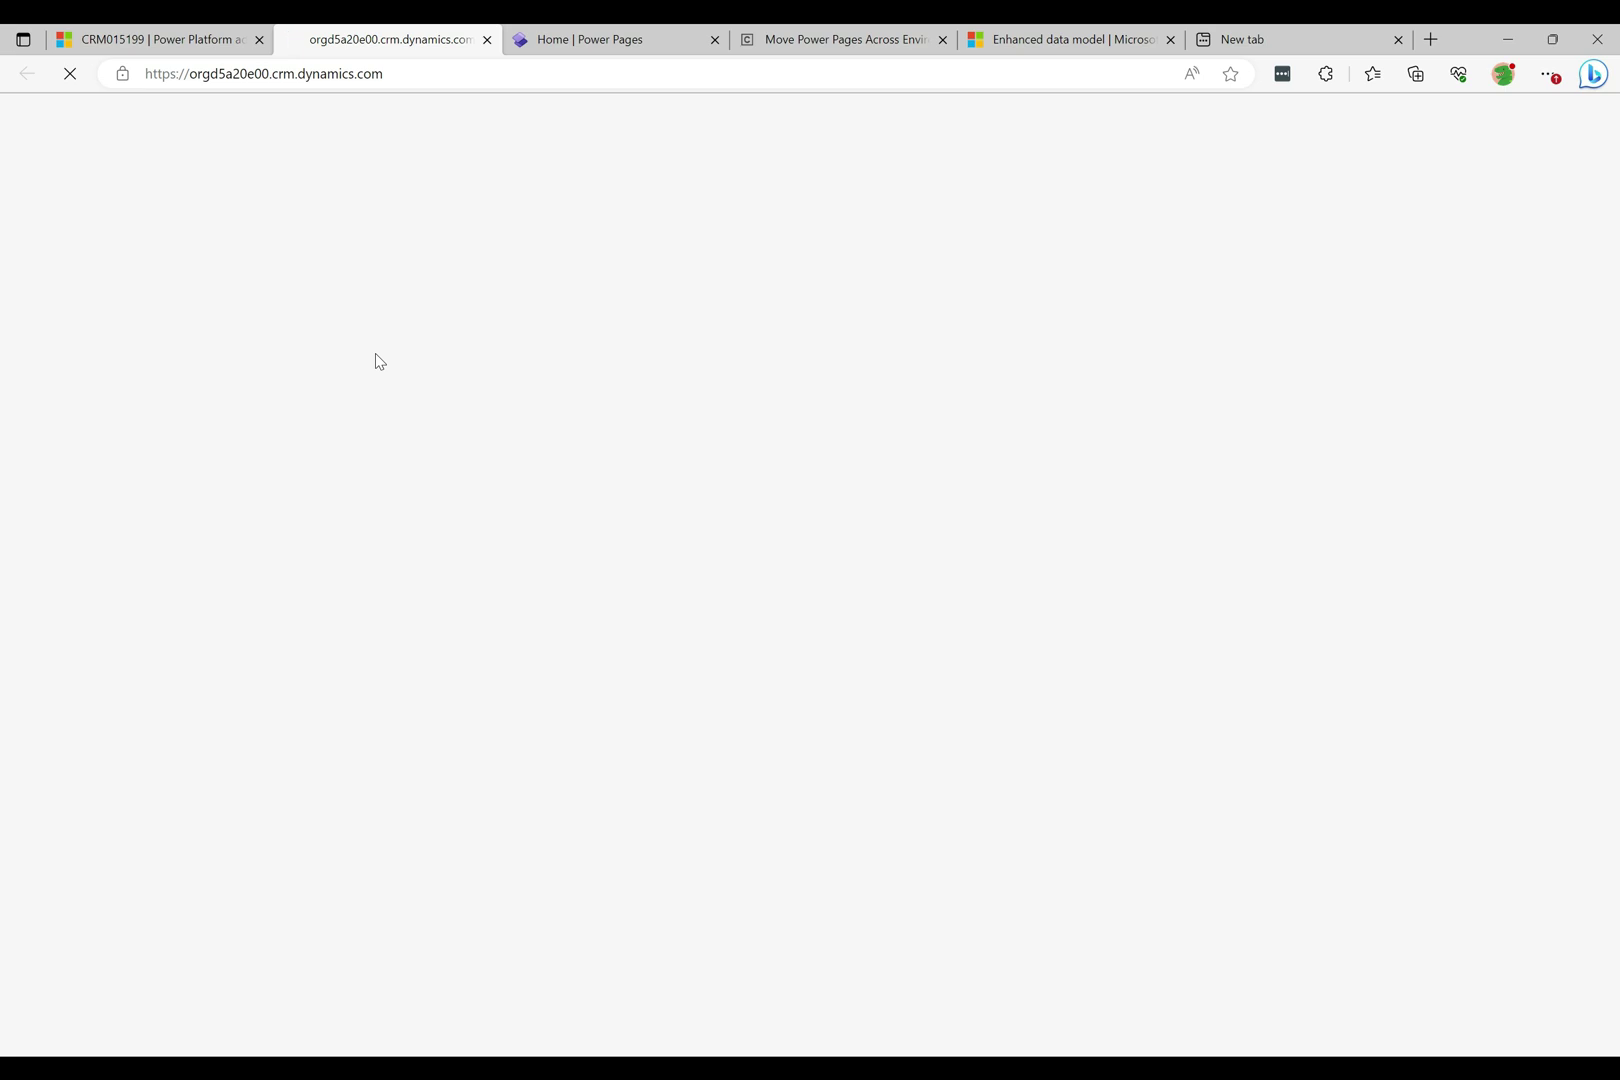
Switch from Omnichannel for Customer Service to the Power Pages Management app and examine its active websites and site map.
click(311, 120)
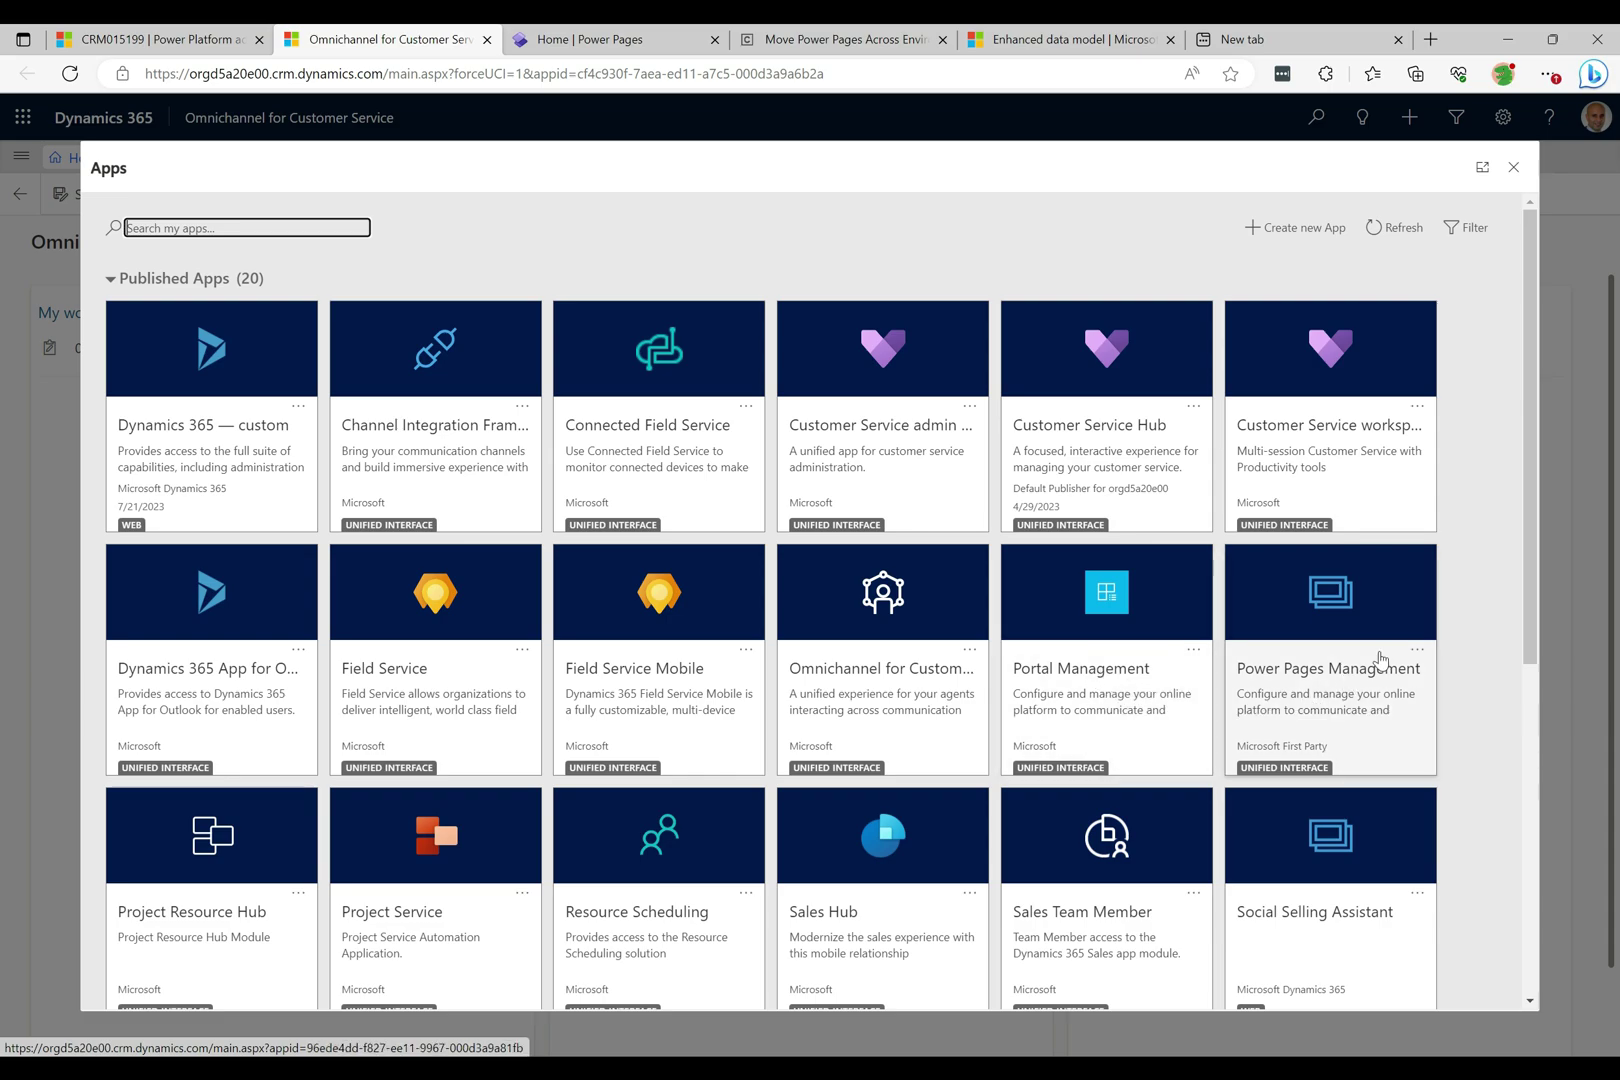
click(1335, 665)
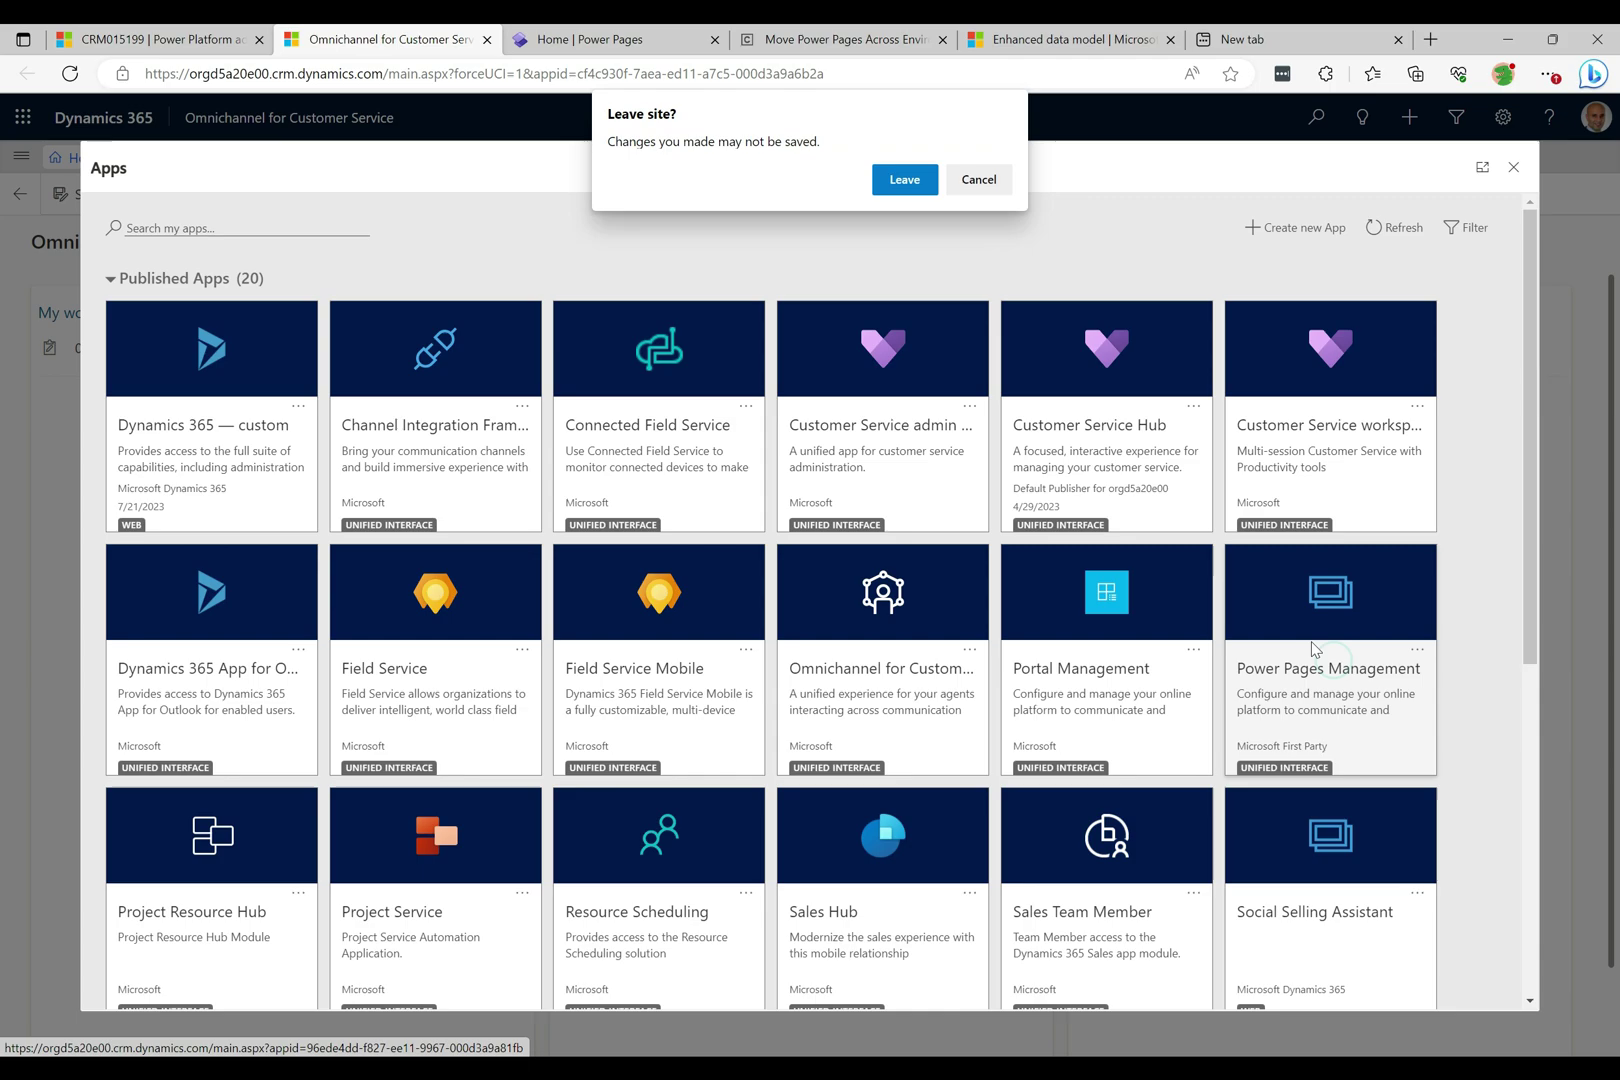
click(906, 180)
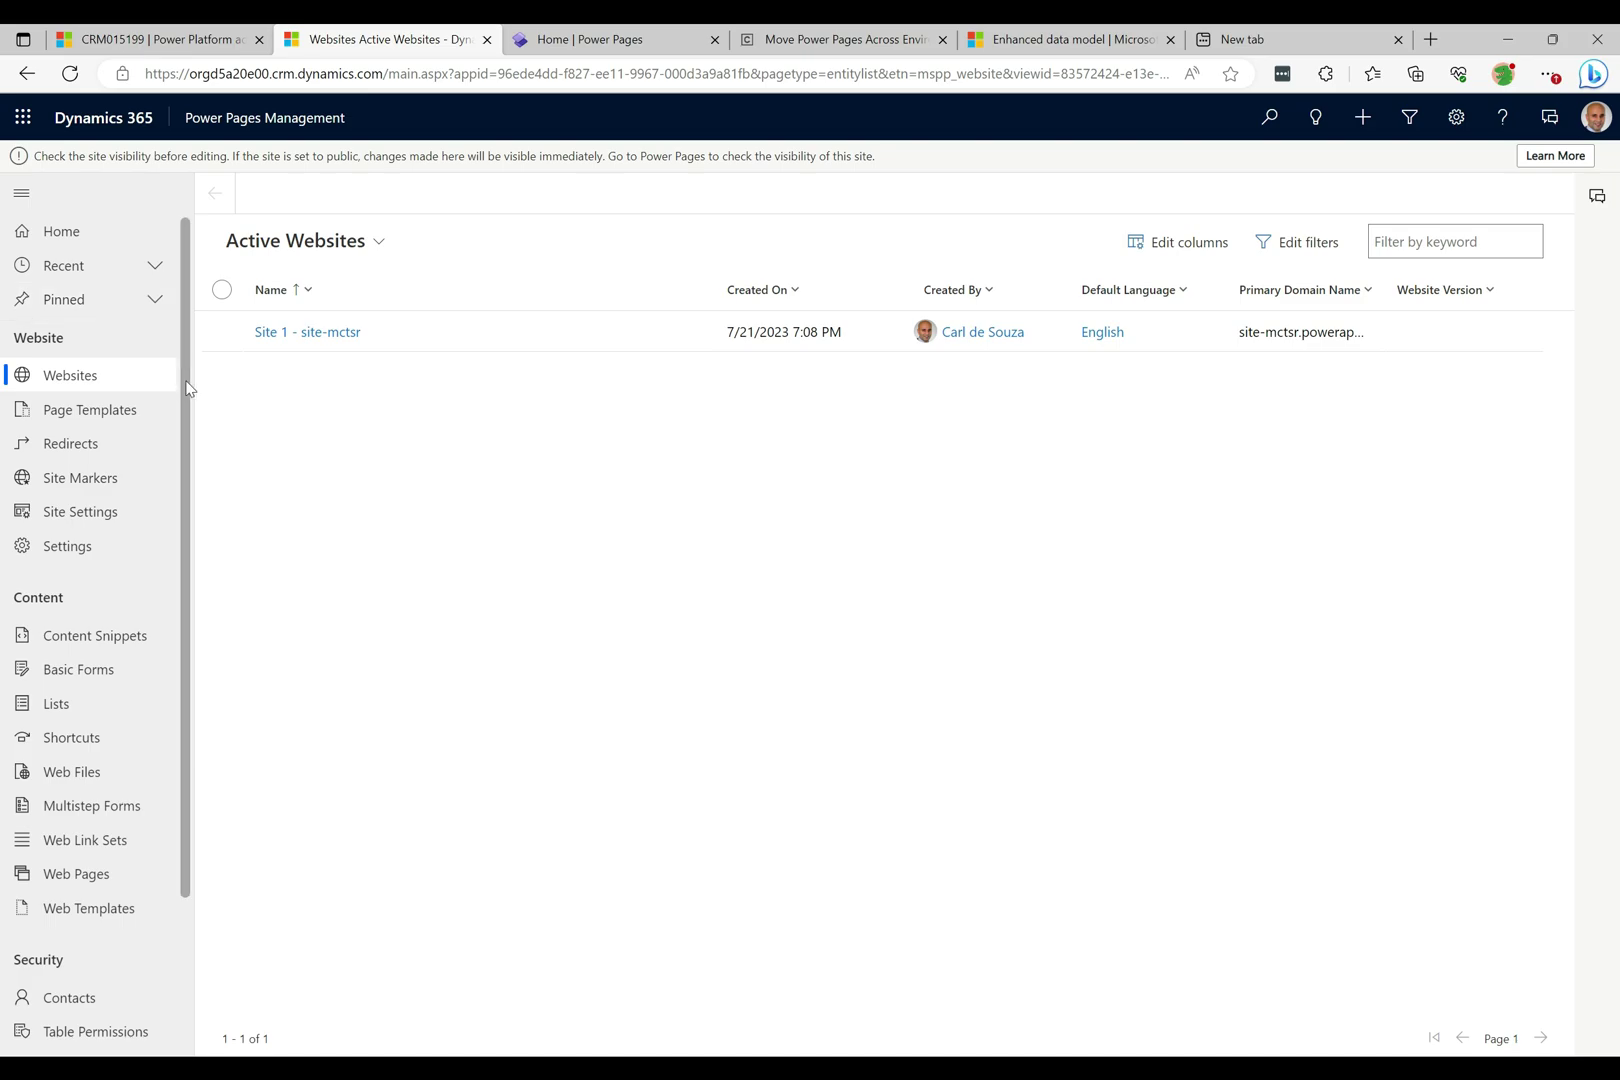
drag(186, 388, 233, 243)
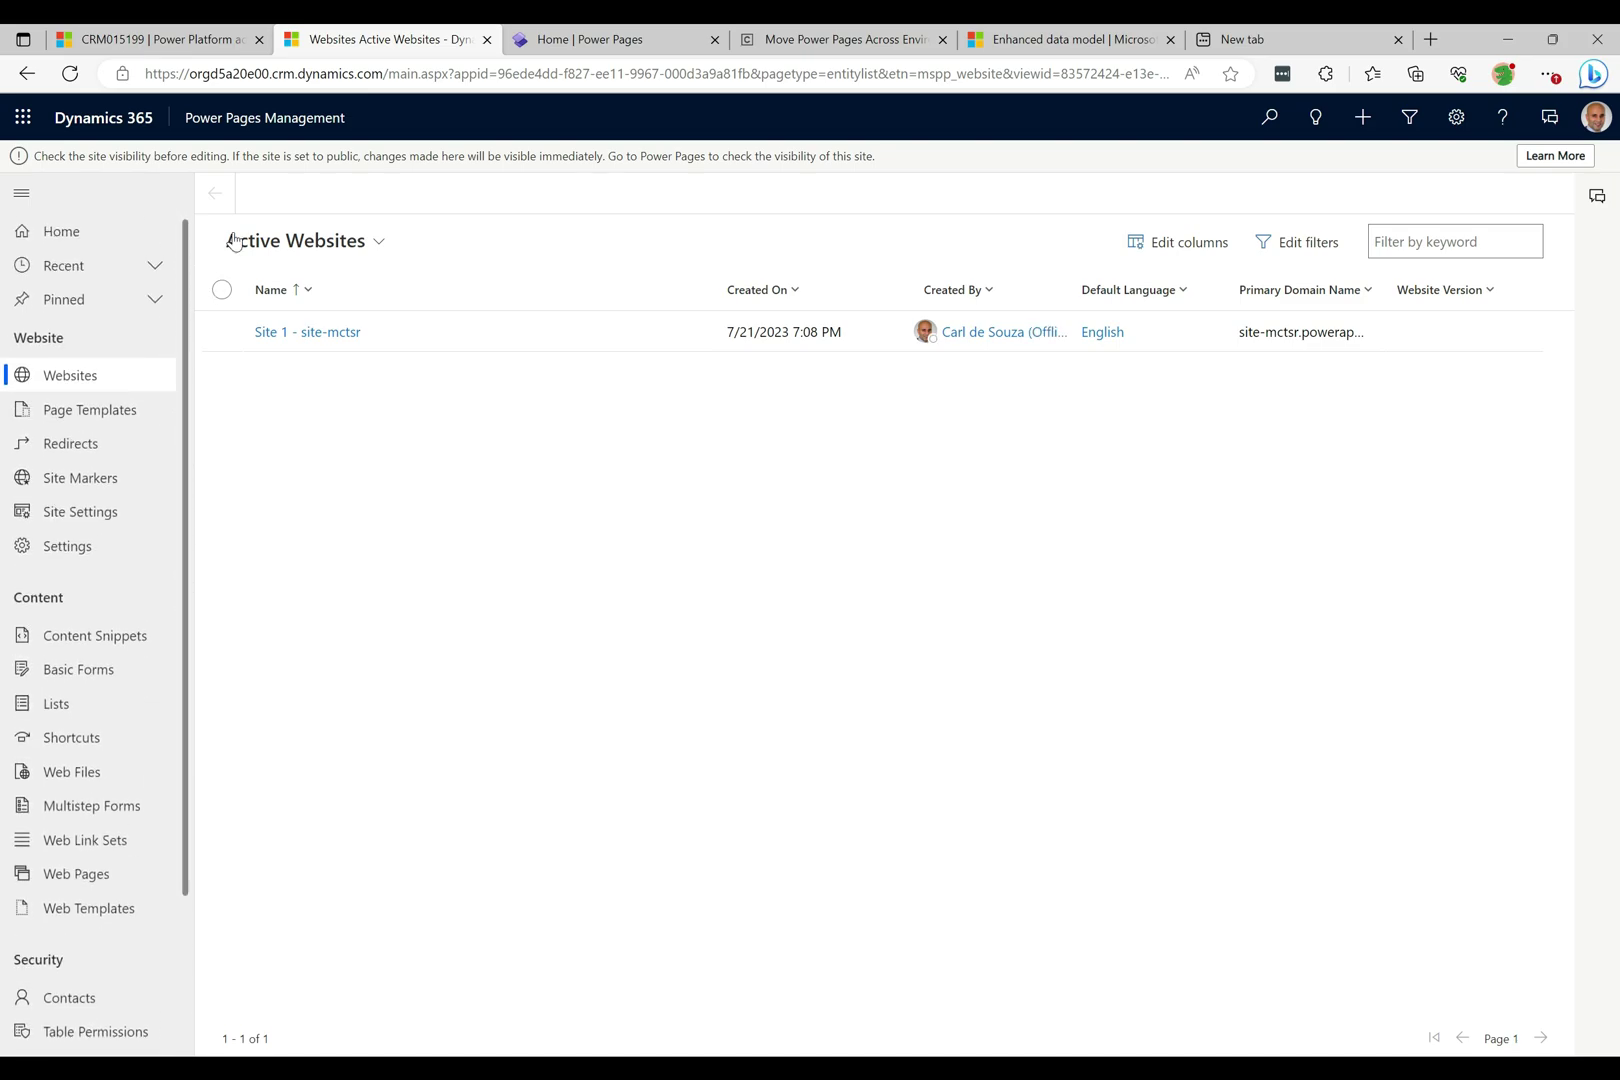
drag(186, 375, 186, 530)
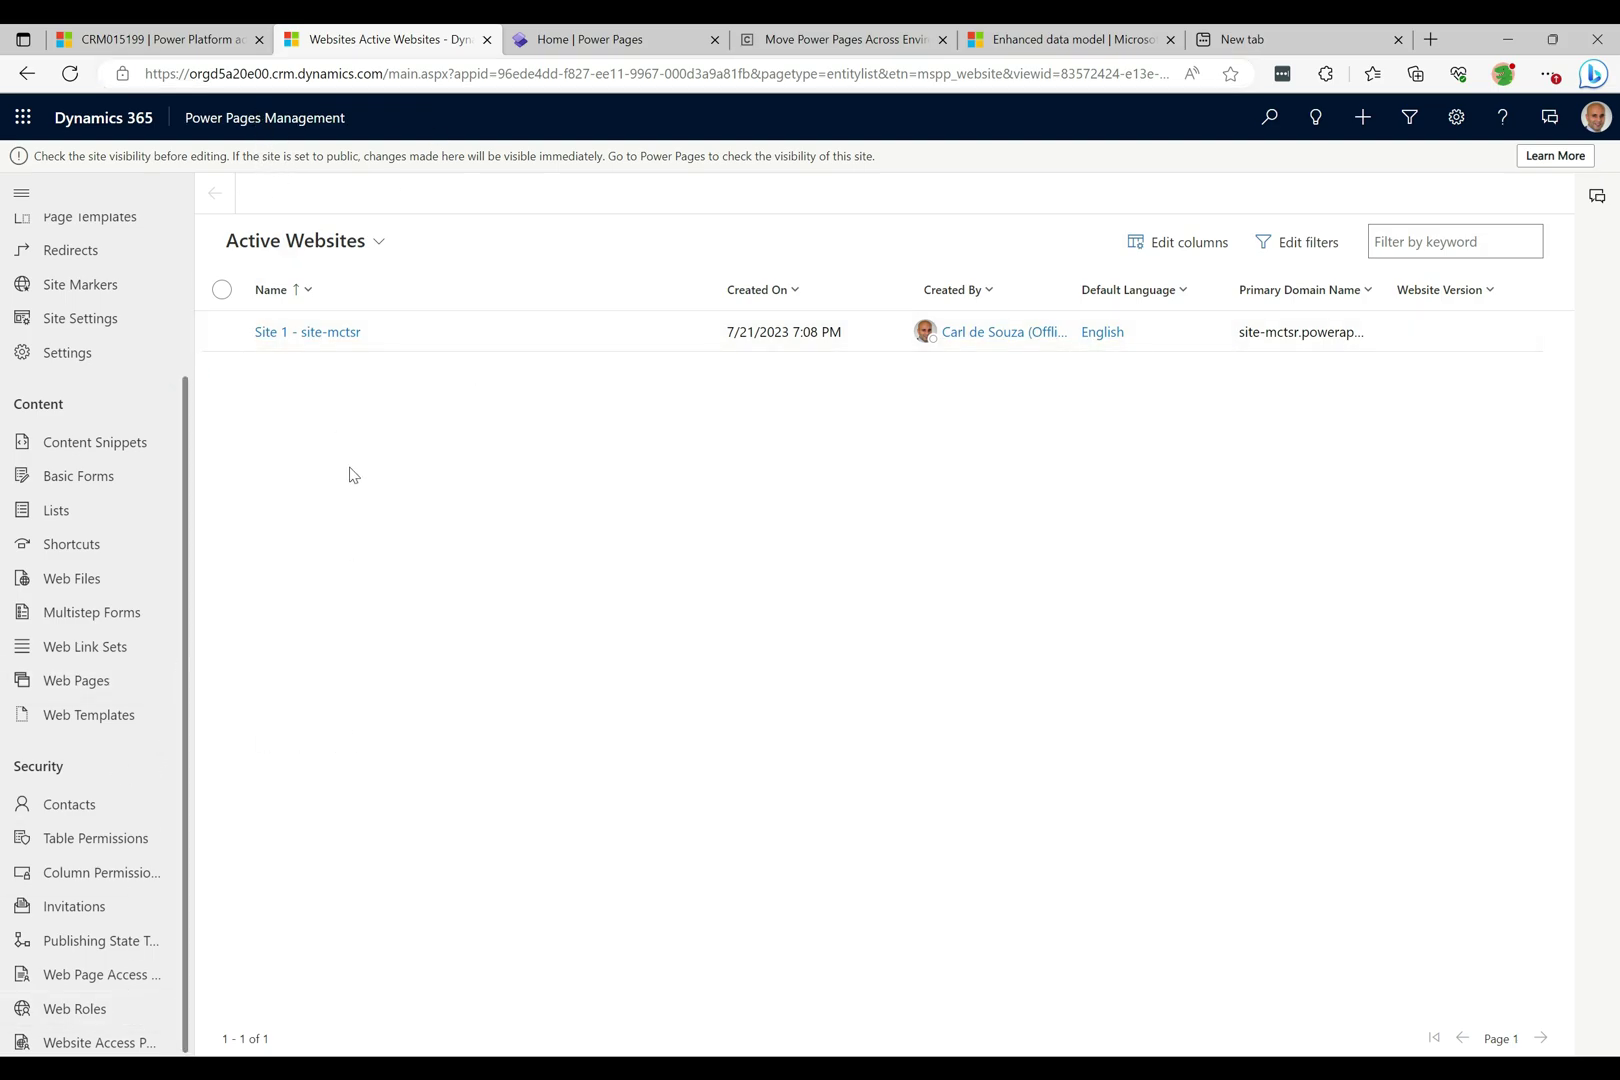
Open Site 1 for editing in the Power Pages design studio, returning home and reloading the page to retry.
click(658, 36)
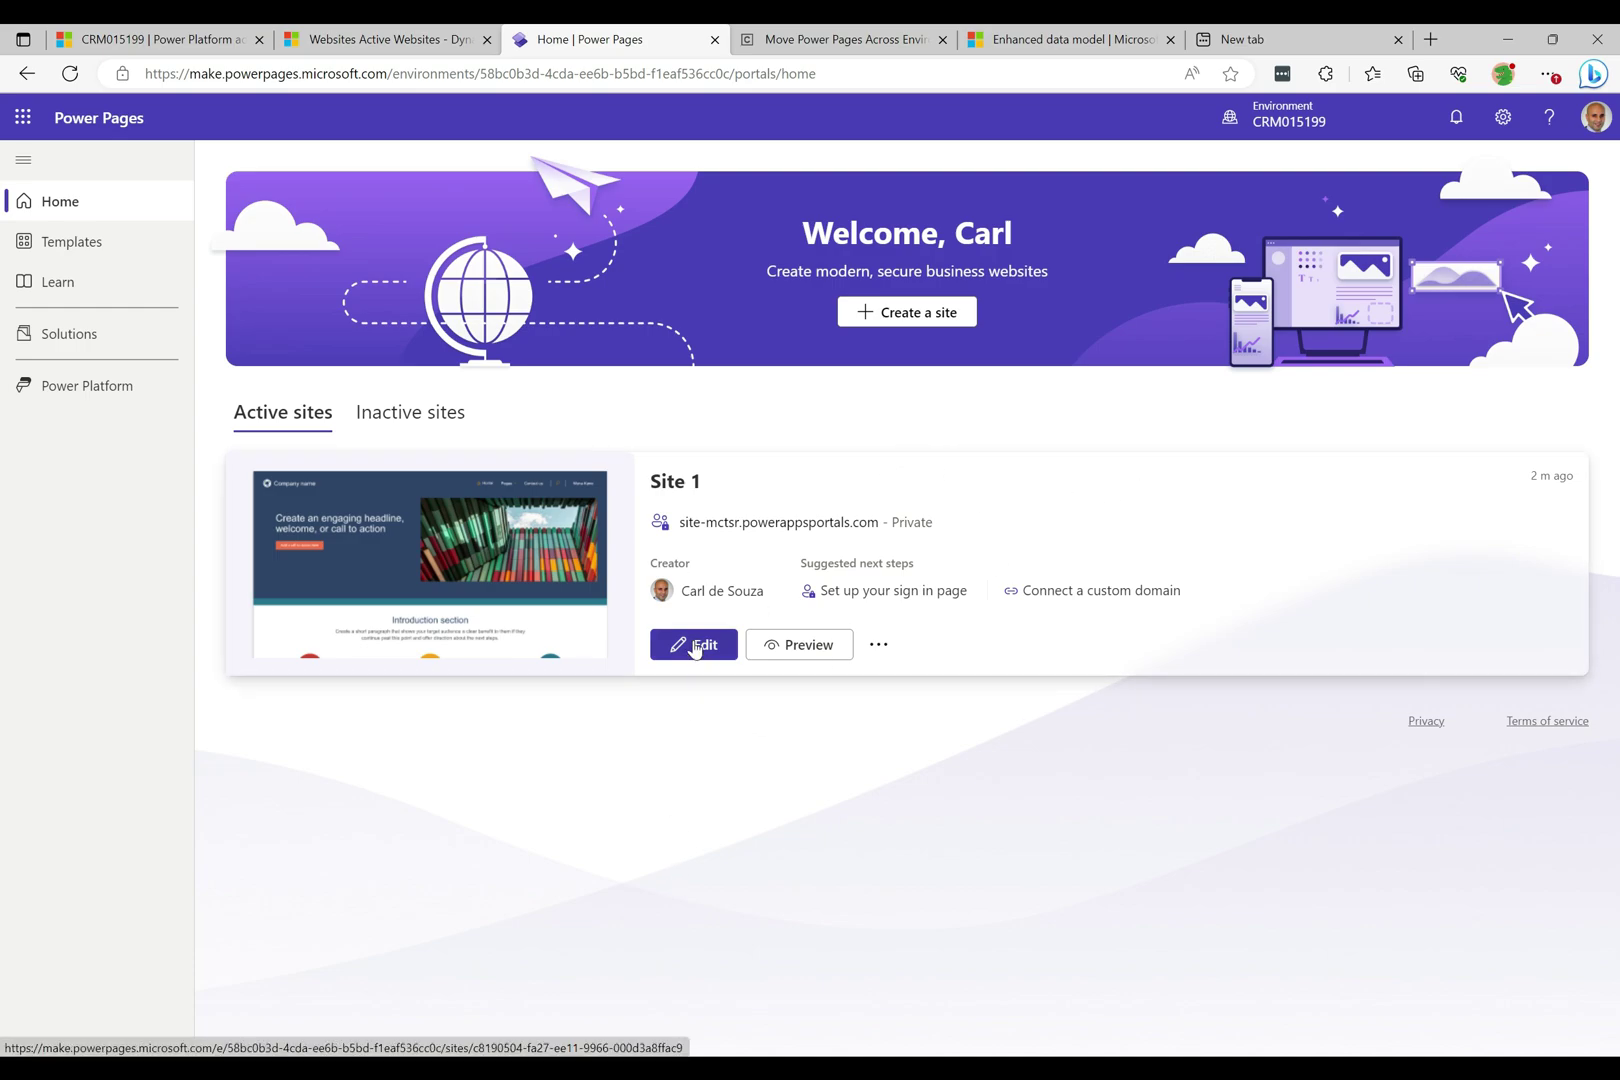
click(695, 648)
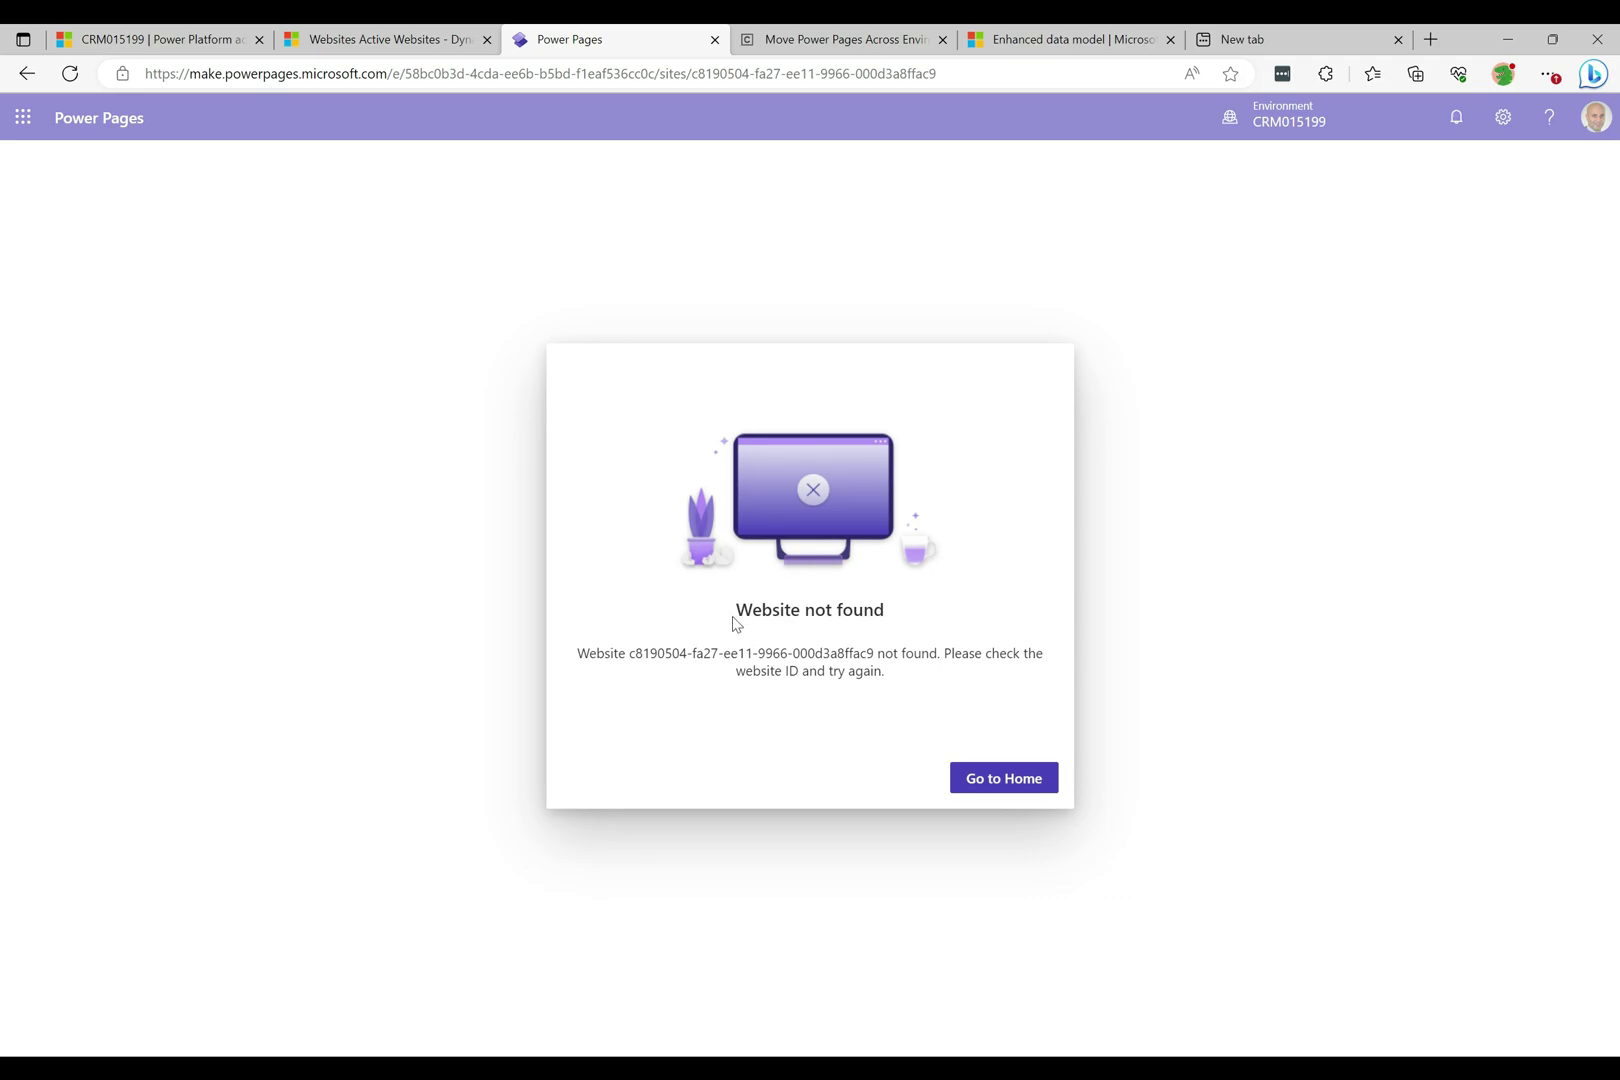
click(995, 790)
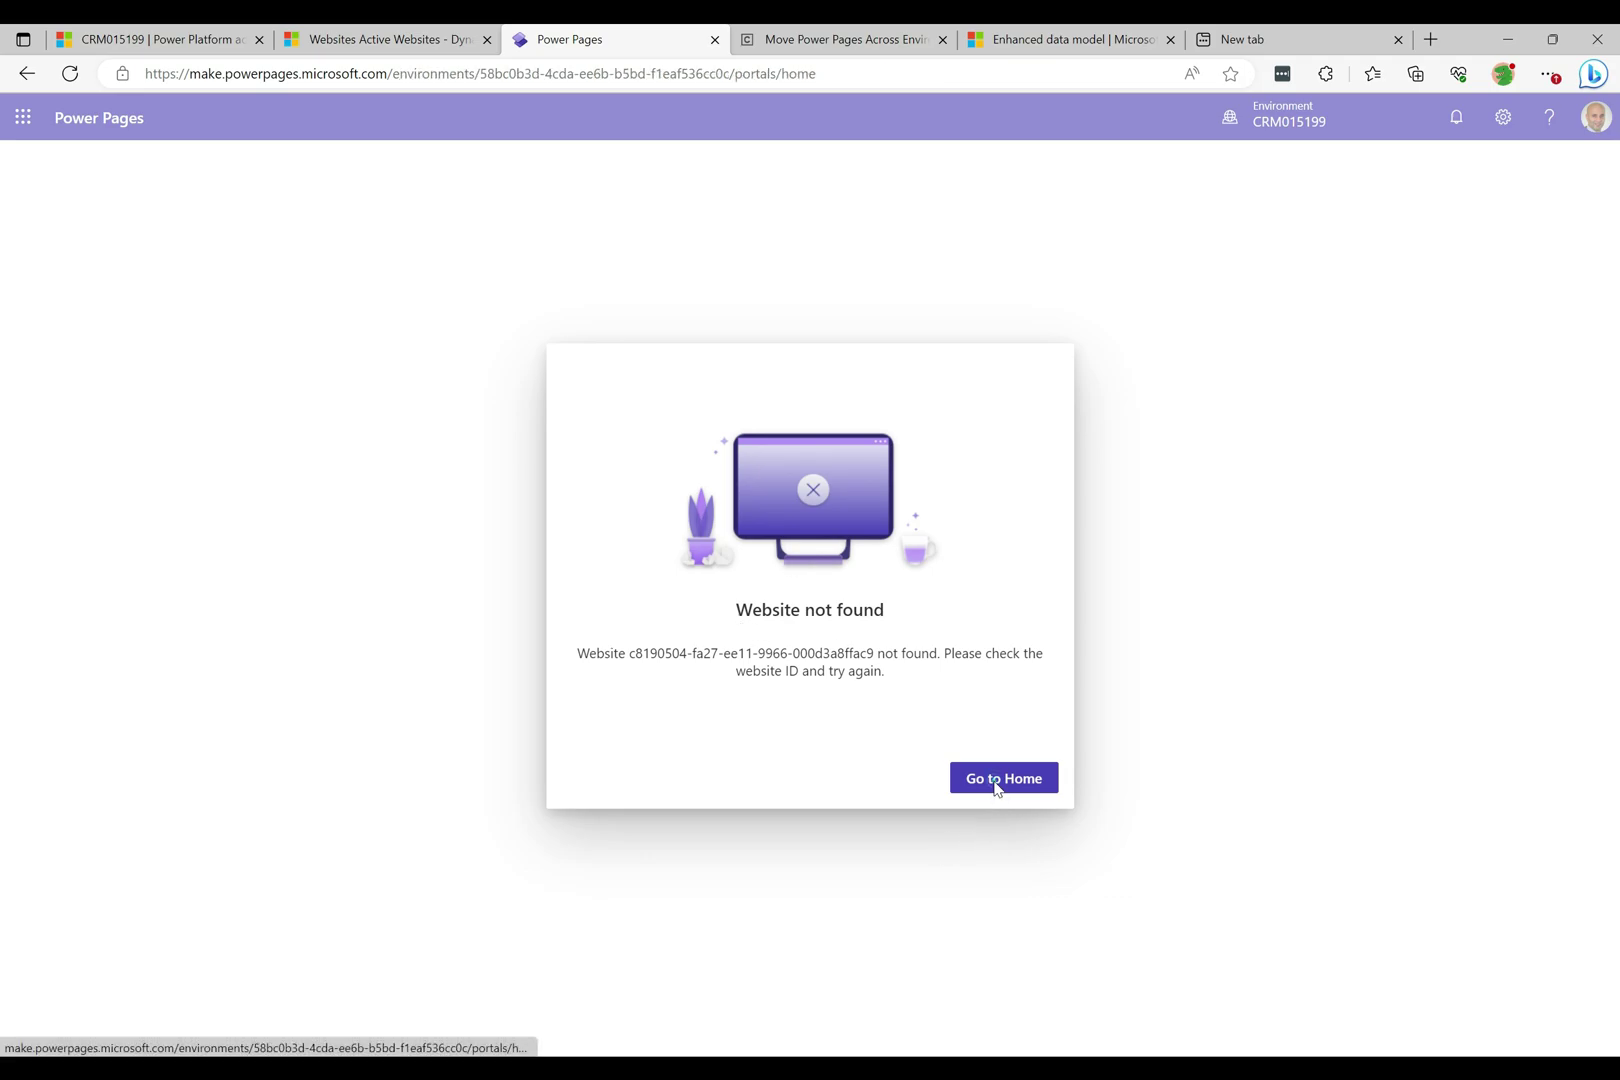
click(69, 74)
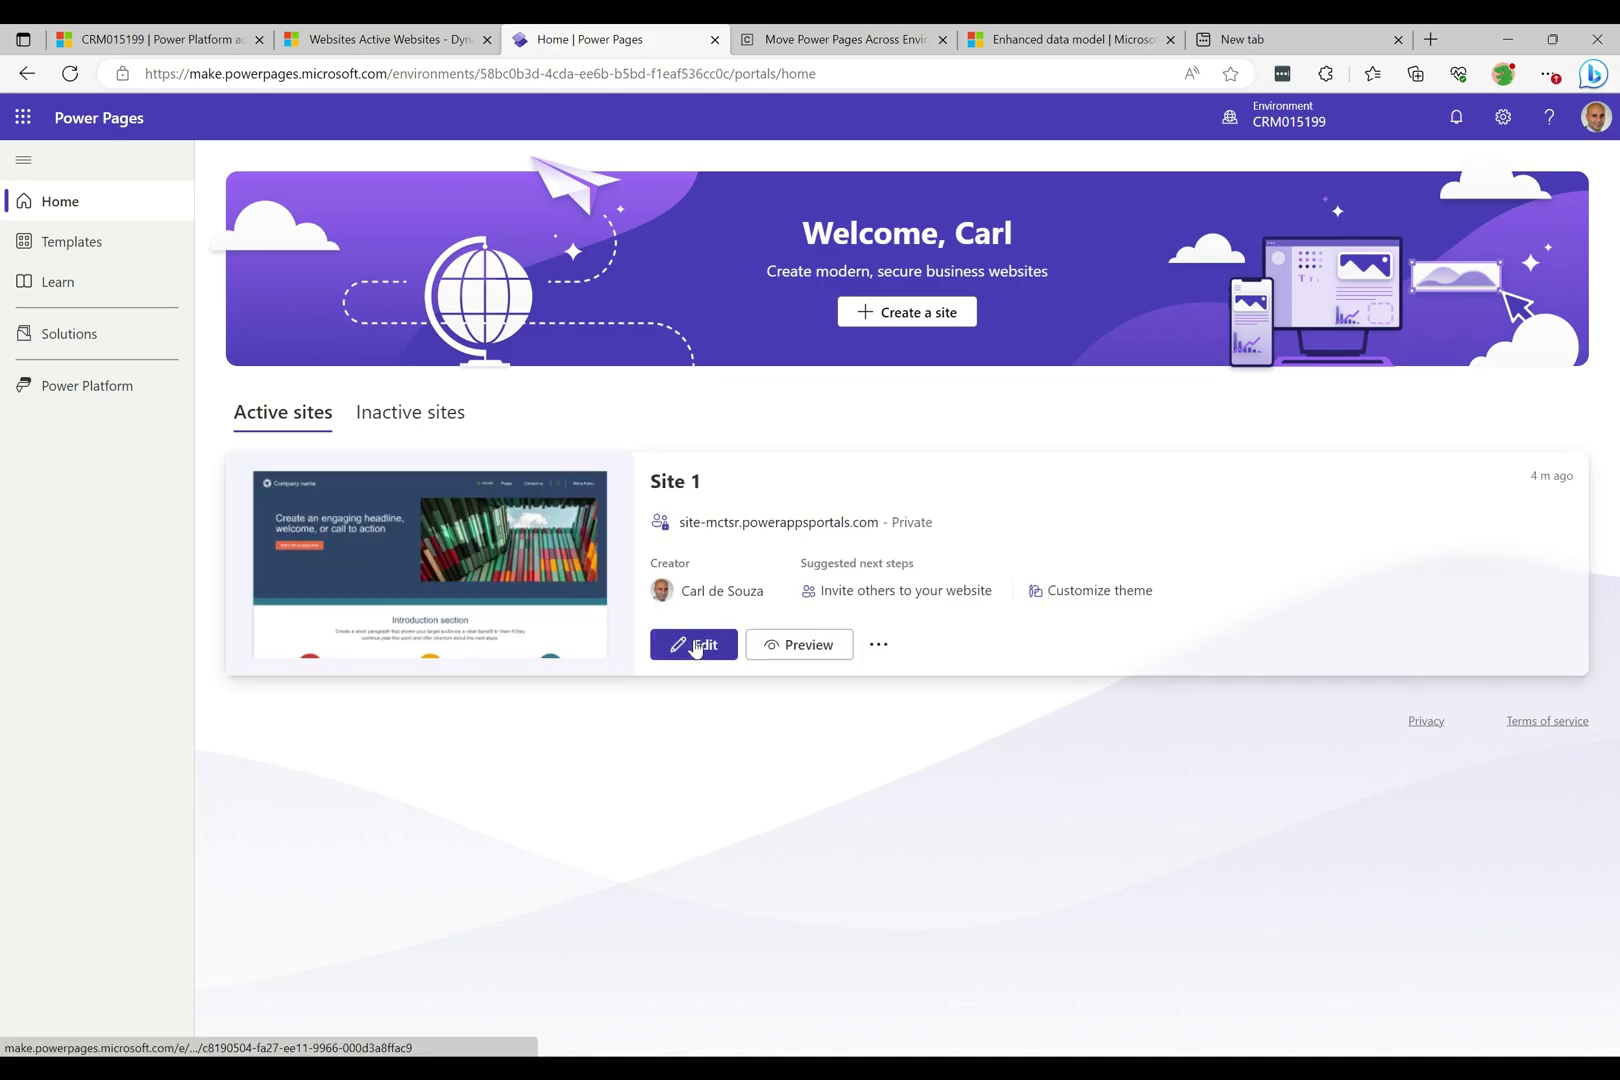
click(694, 645)
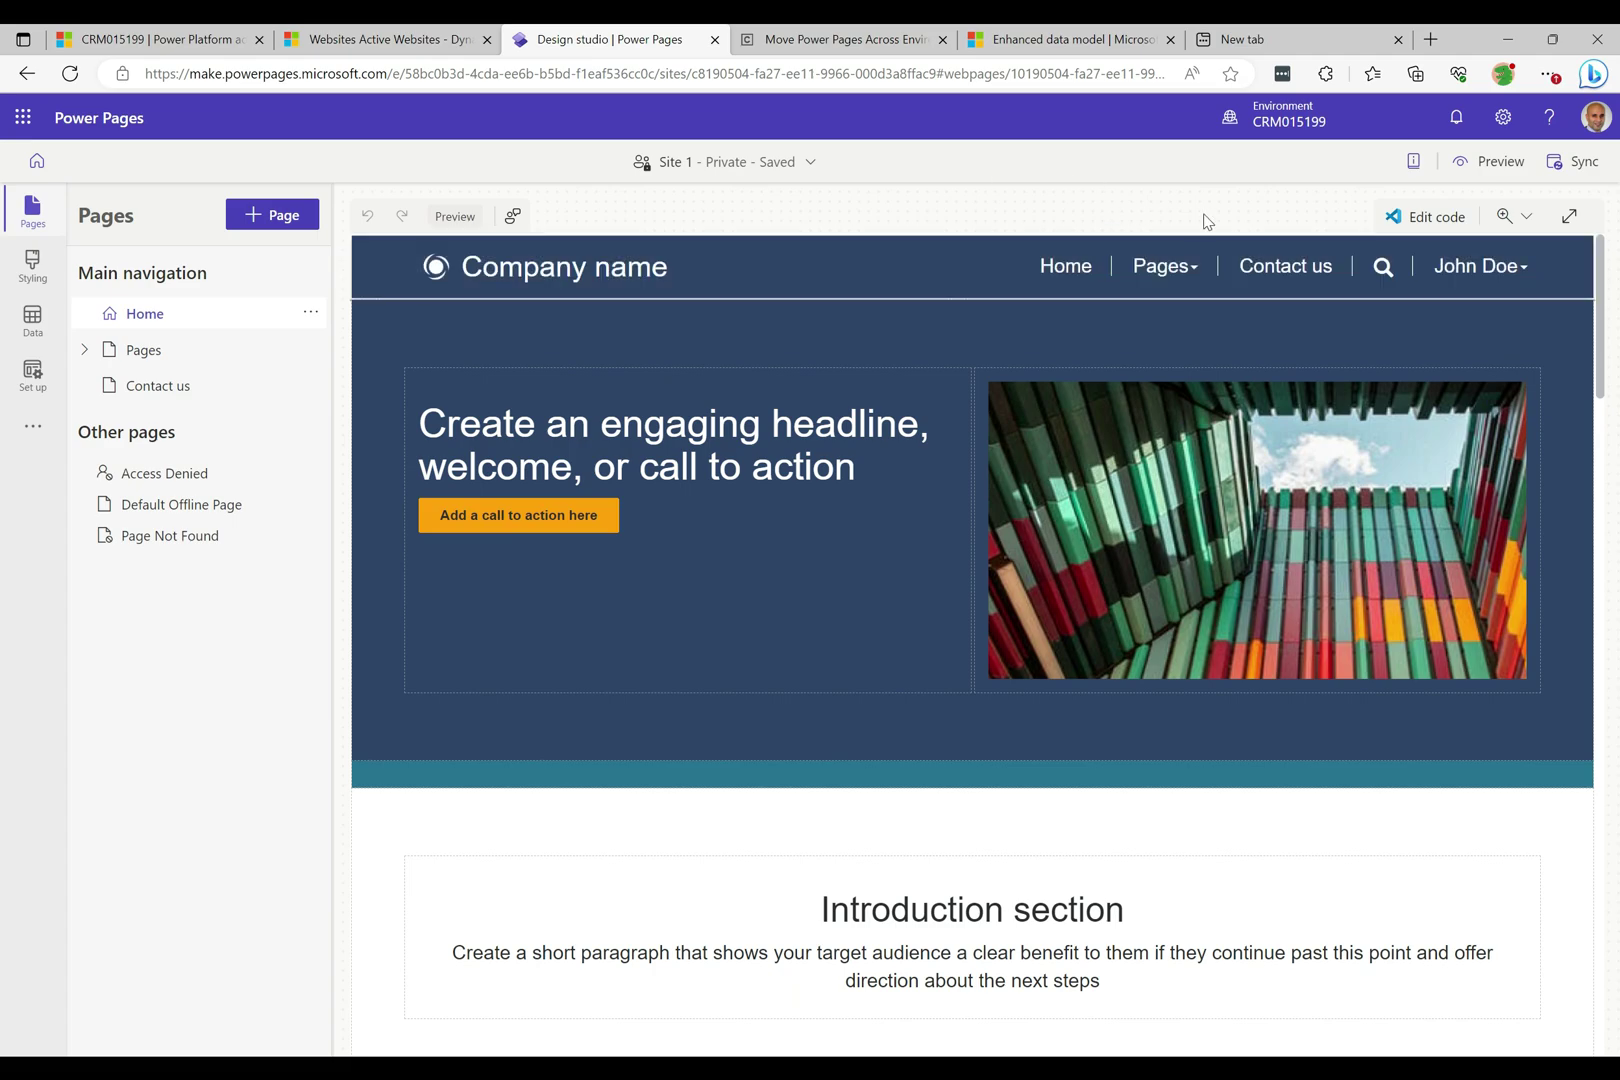
Open the Home page's code in Visual Studio Code for the Web, allowing Power Platform Tools to sign in with the Microsoft account.
click(1423, 225)
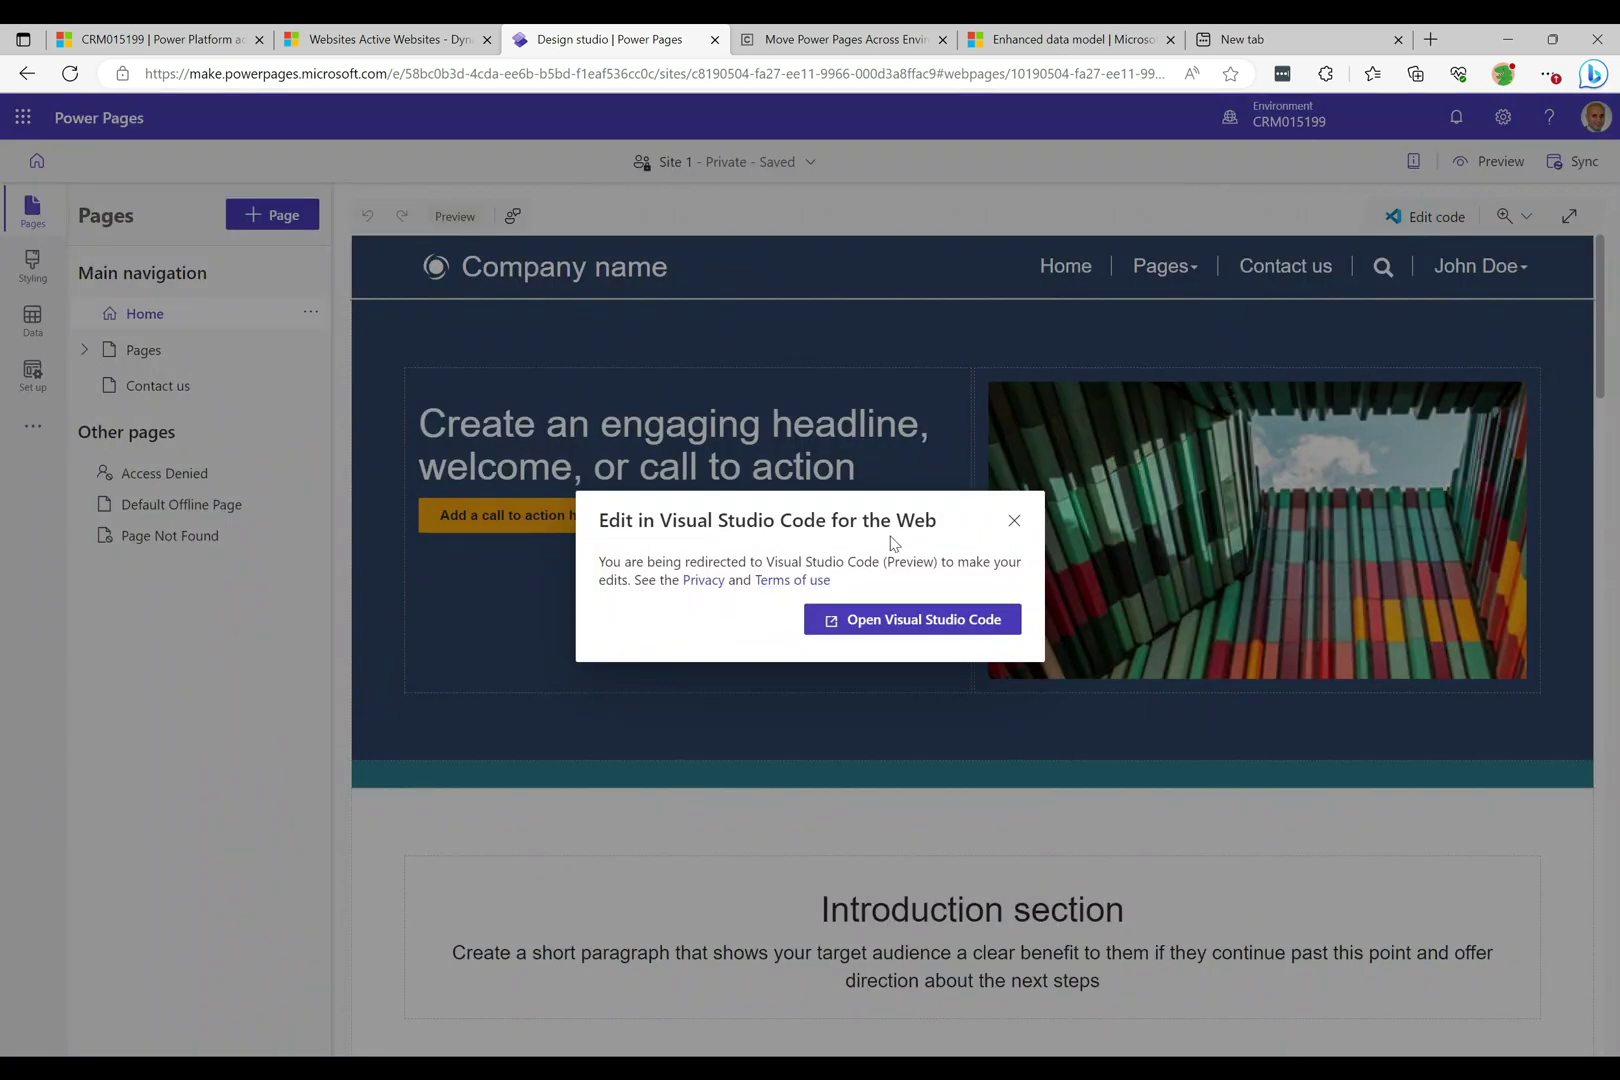
click(921, 624)
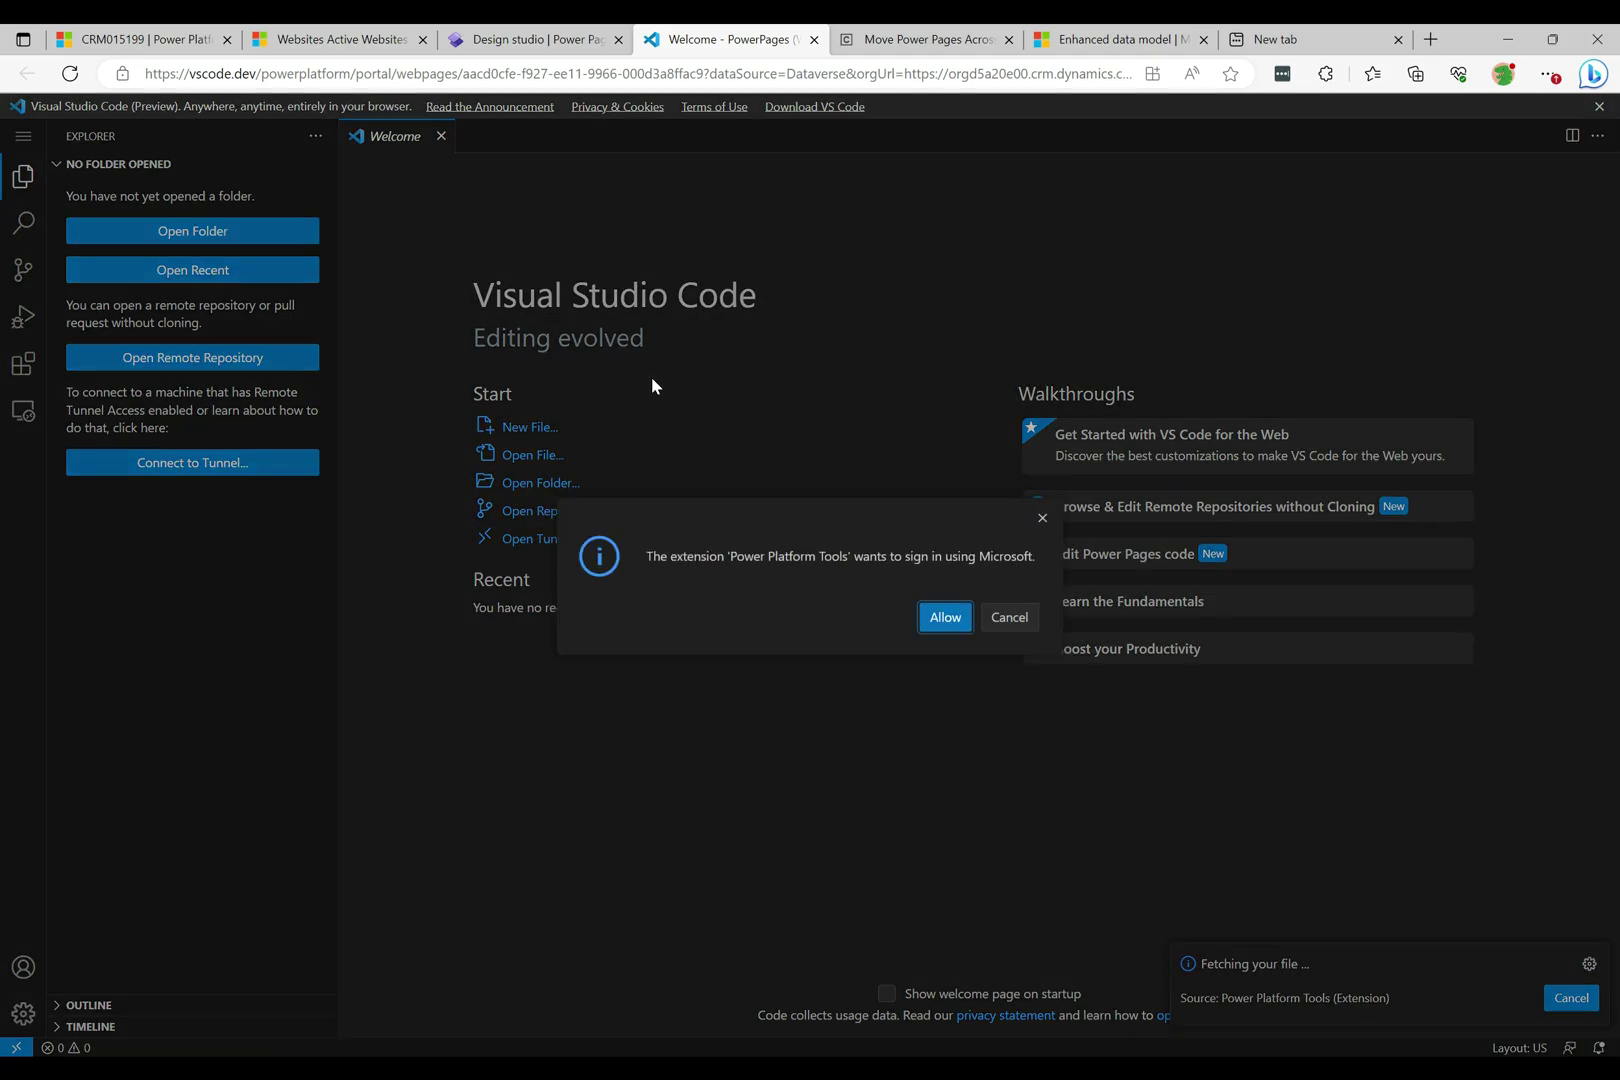
click(945, 617)
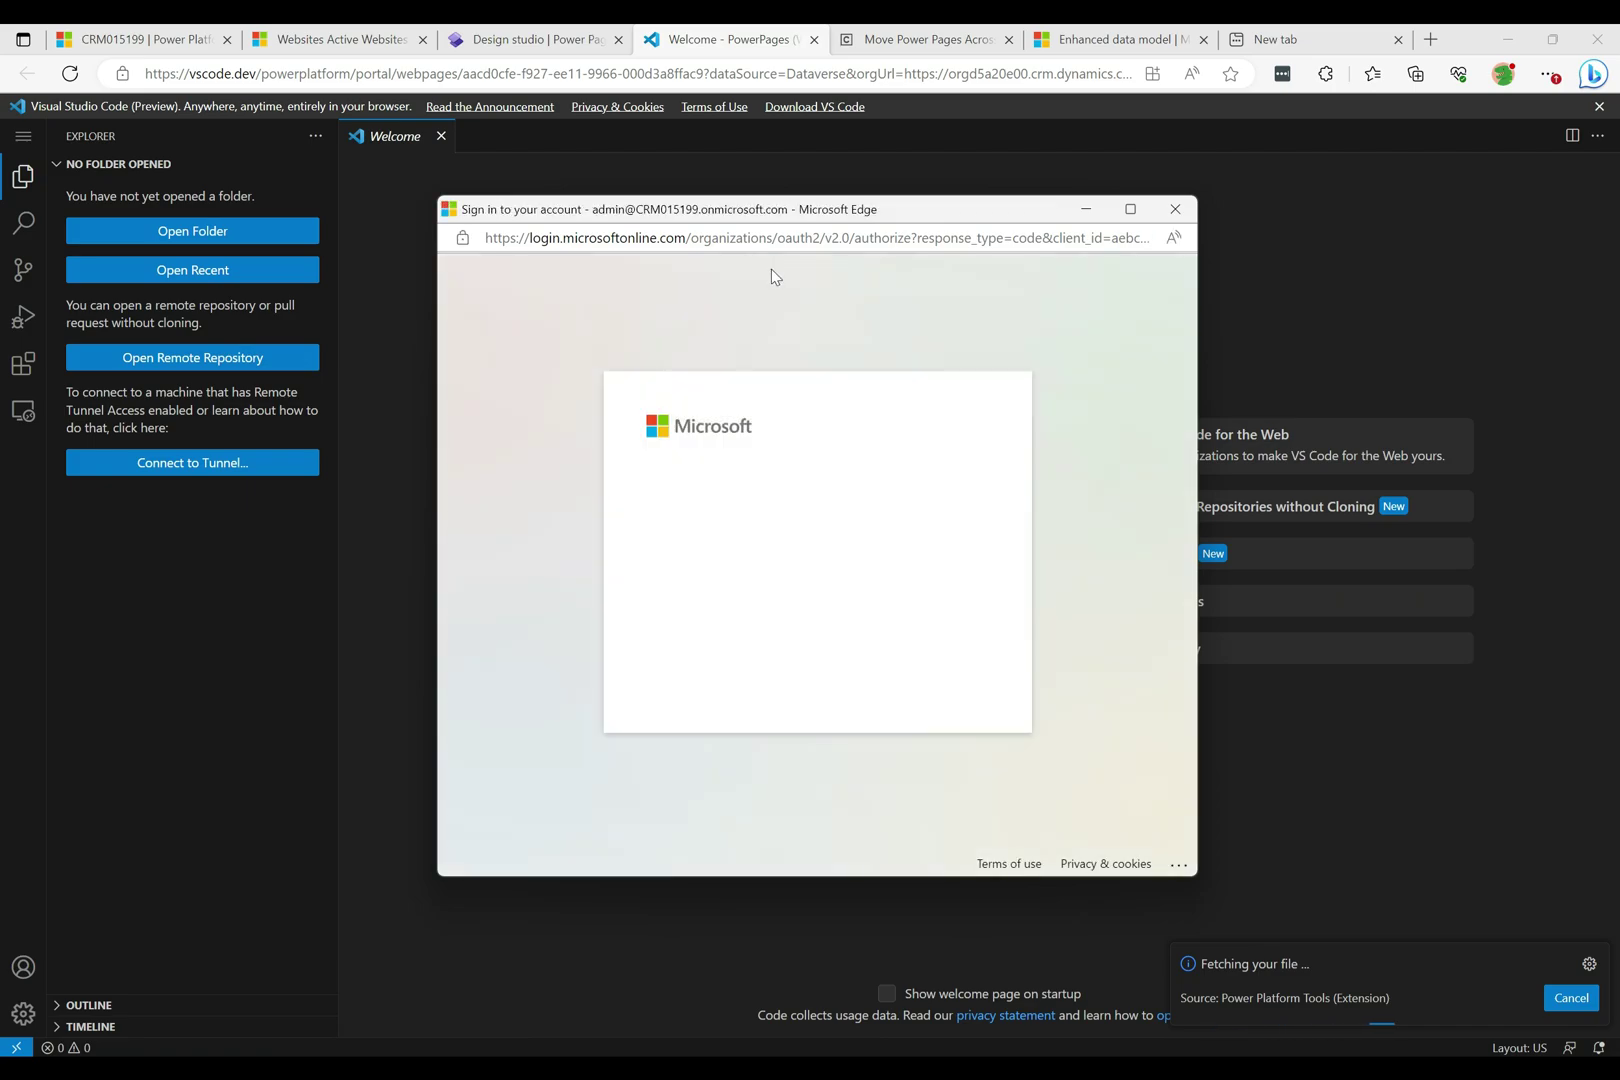
click(754, 563)
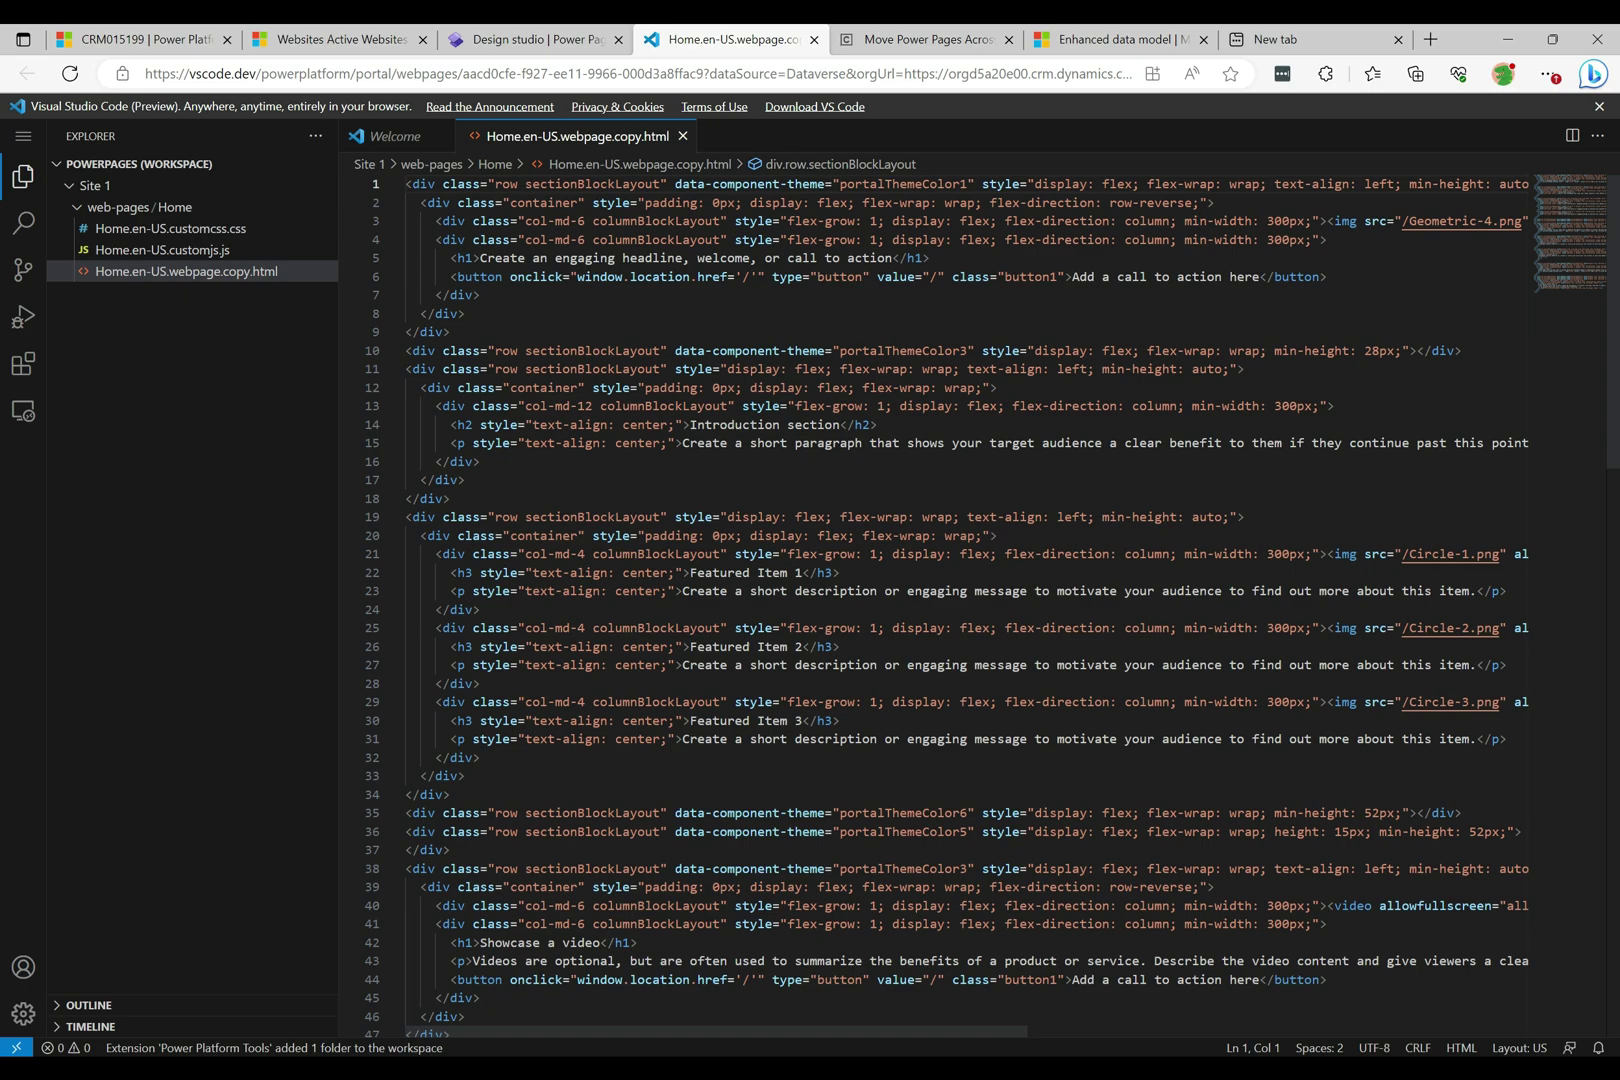
Add an exclamation mark to the end of the h1 headline in Home.en-US.webpage.copy.html, save it, and sync the edit into the design studio.
drag(481, 258, 898, 258)
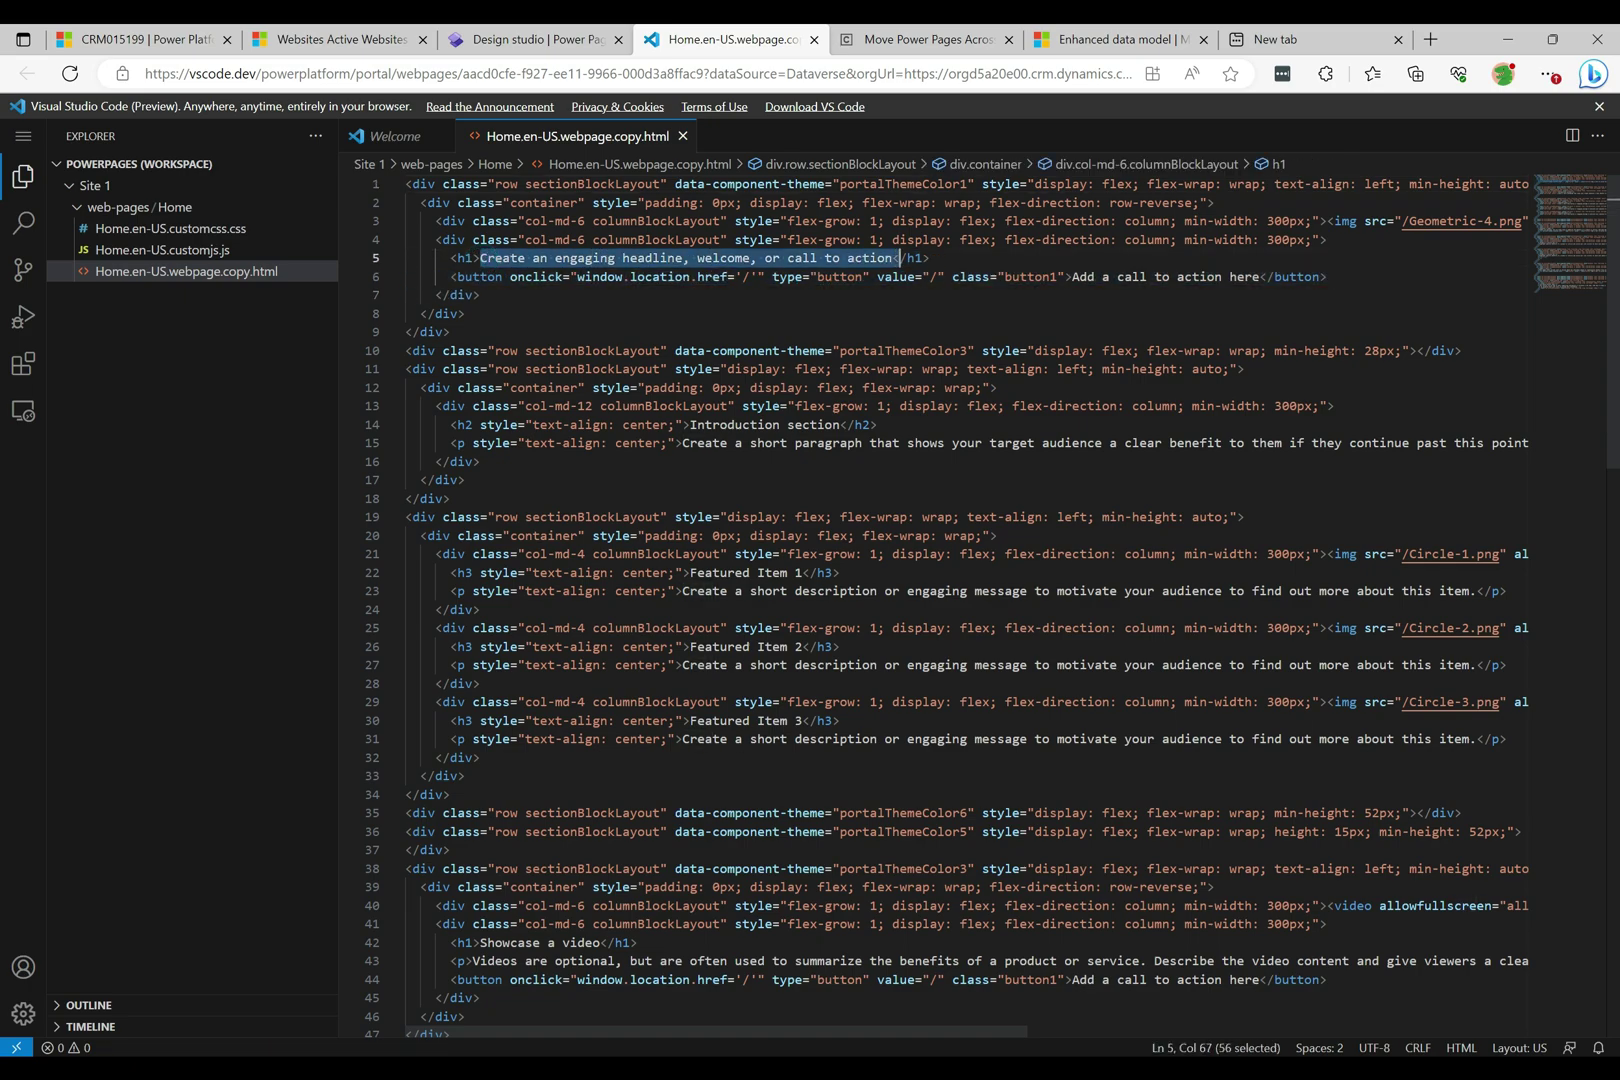
click(556, 44)
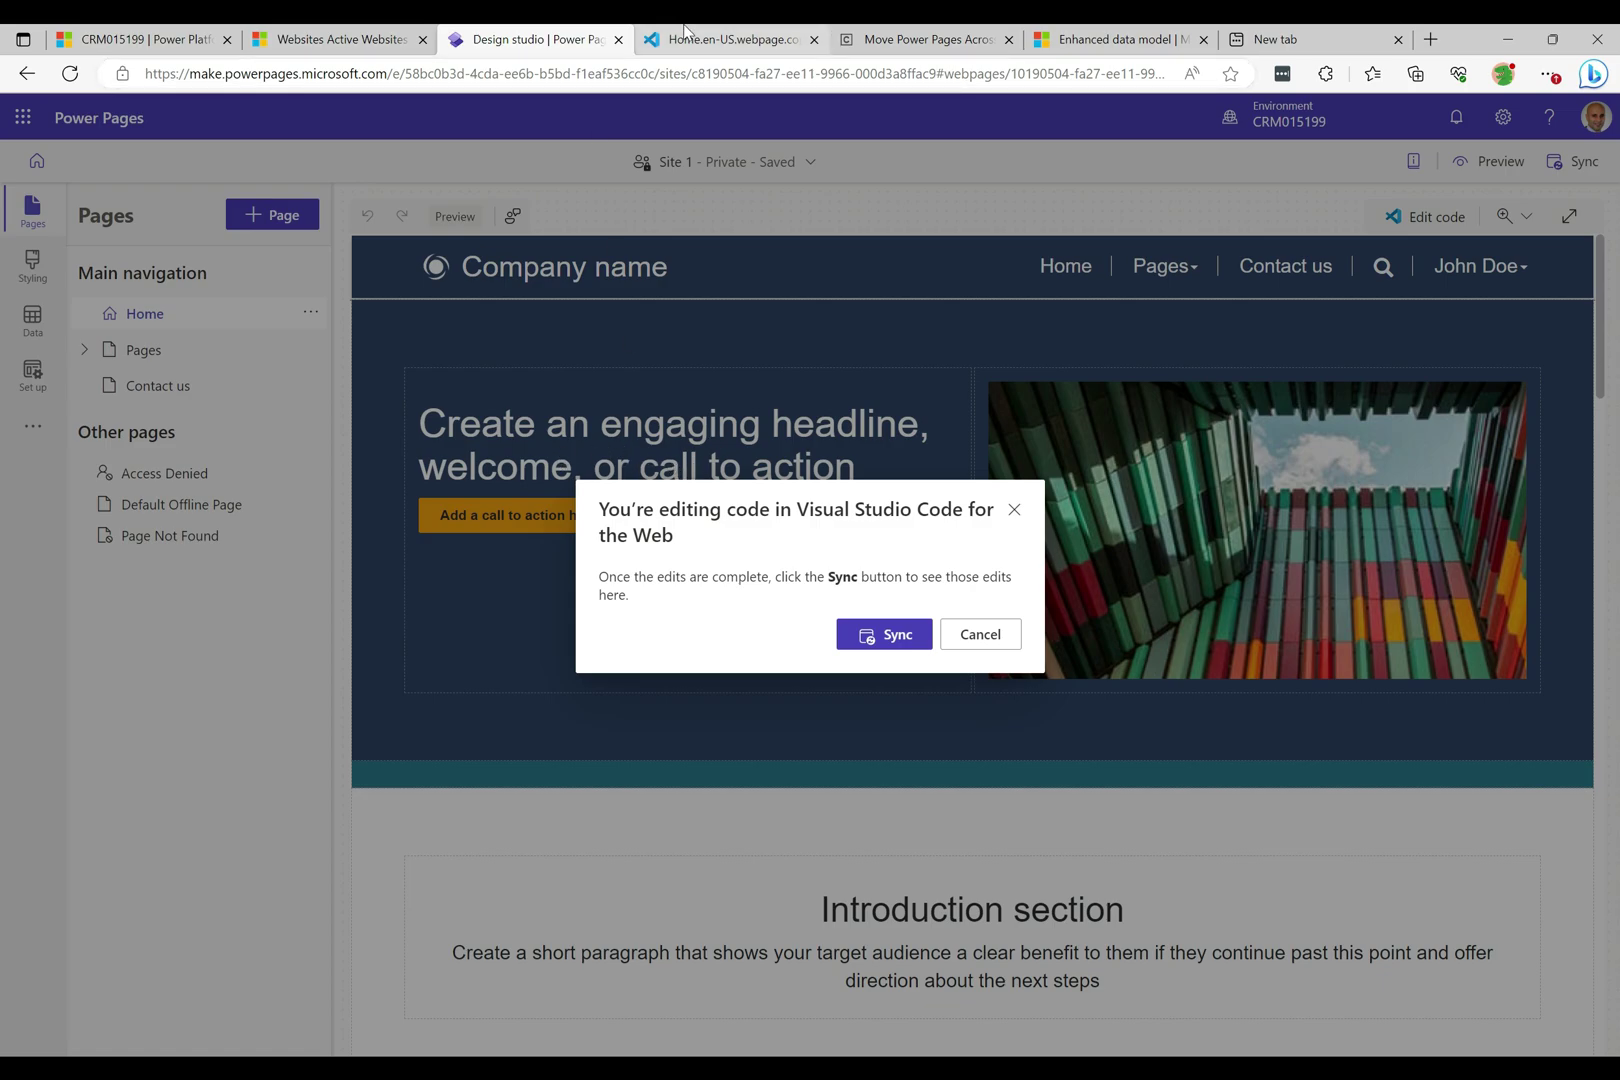
click(685, 36)
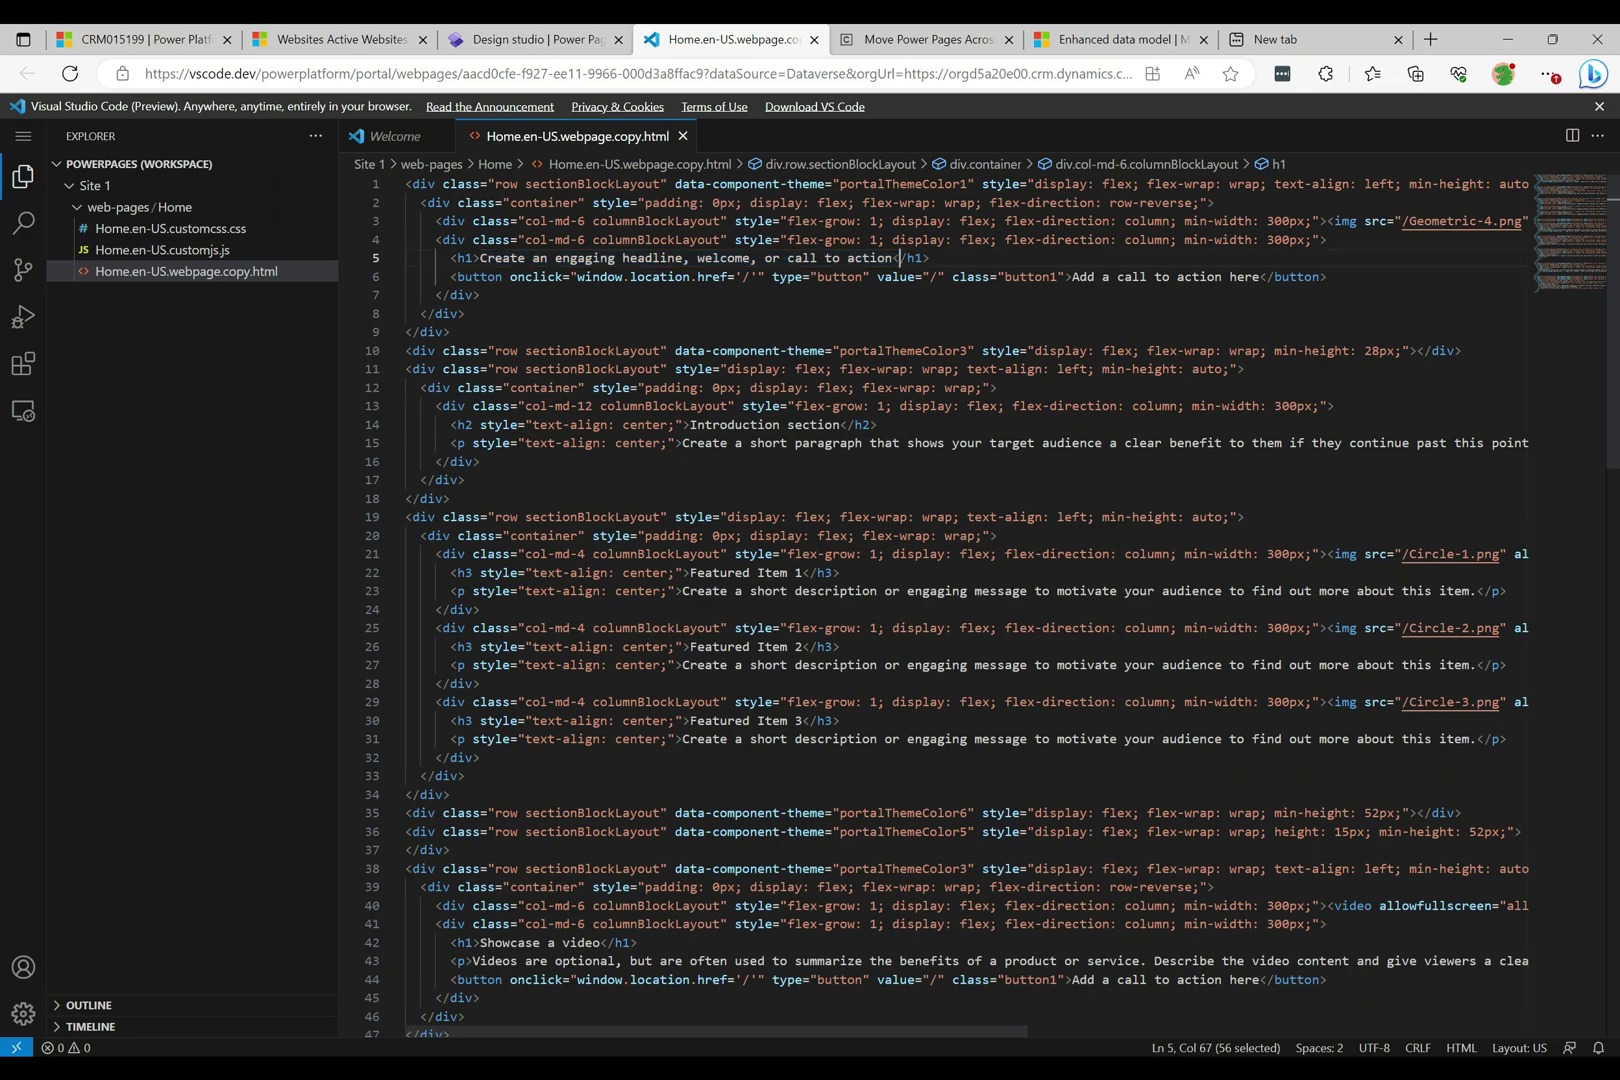
click(893, 257)
text(!)
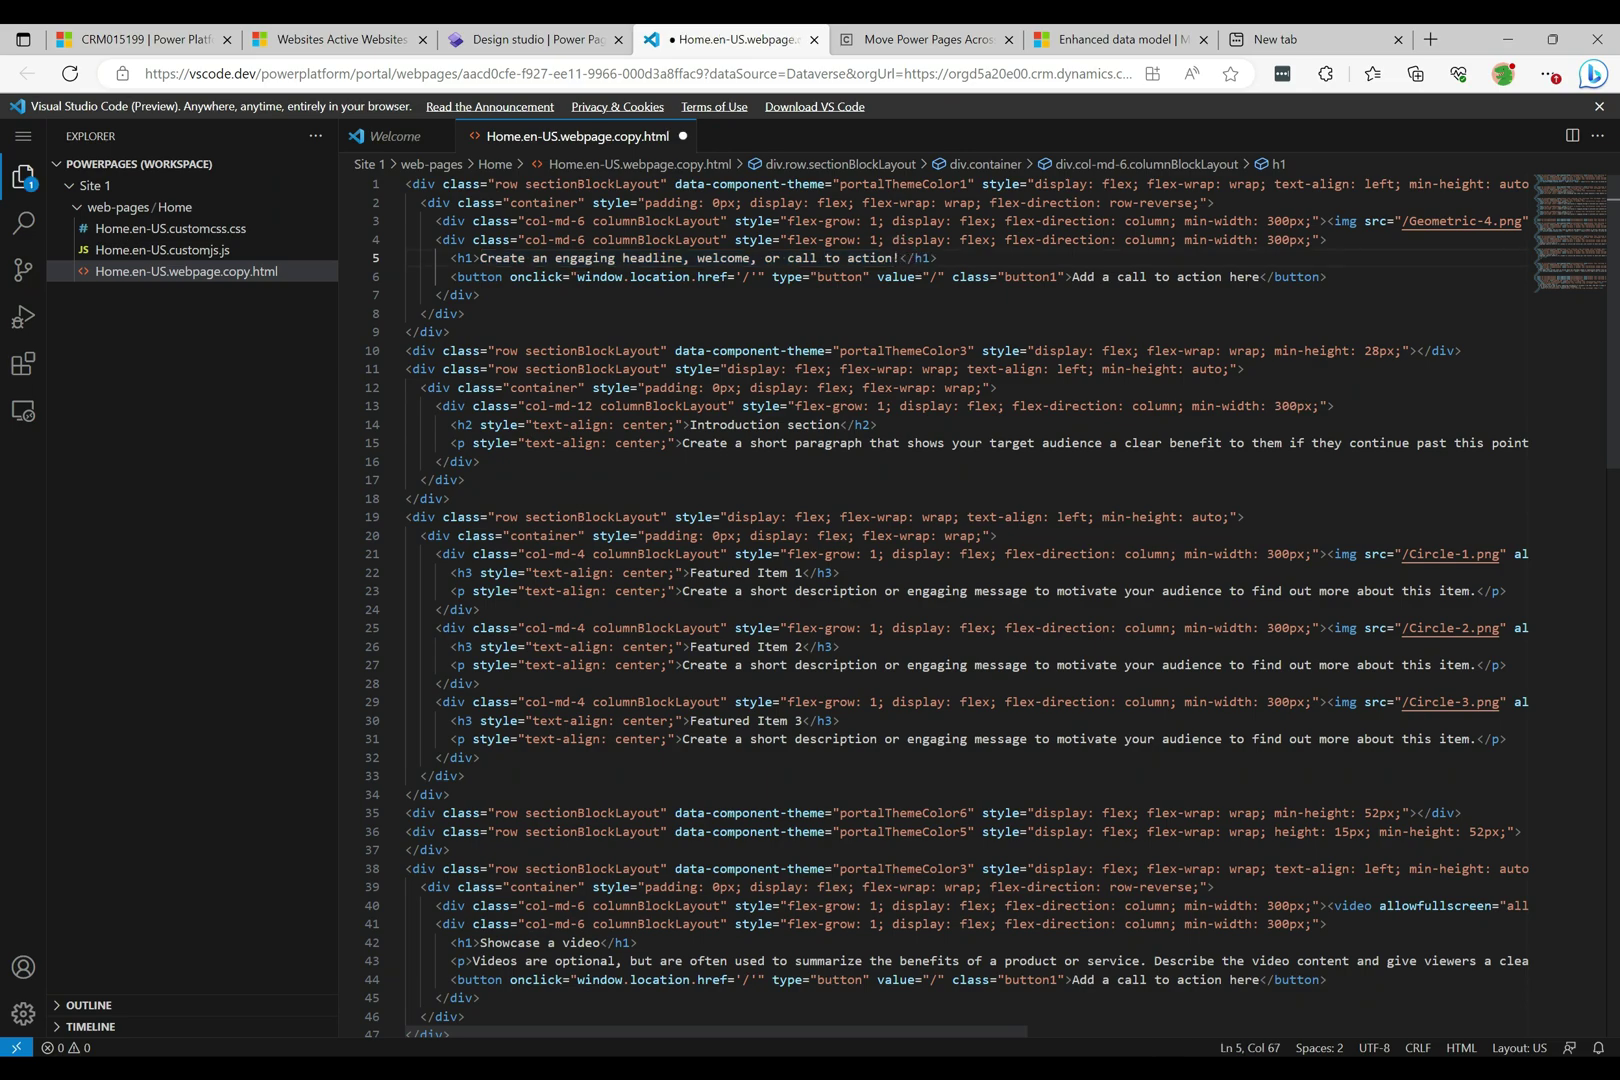
click(735, 328)
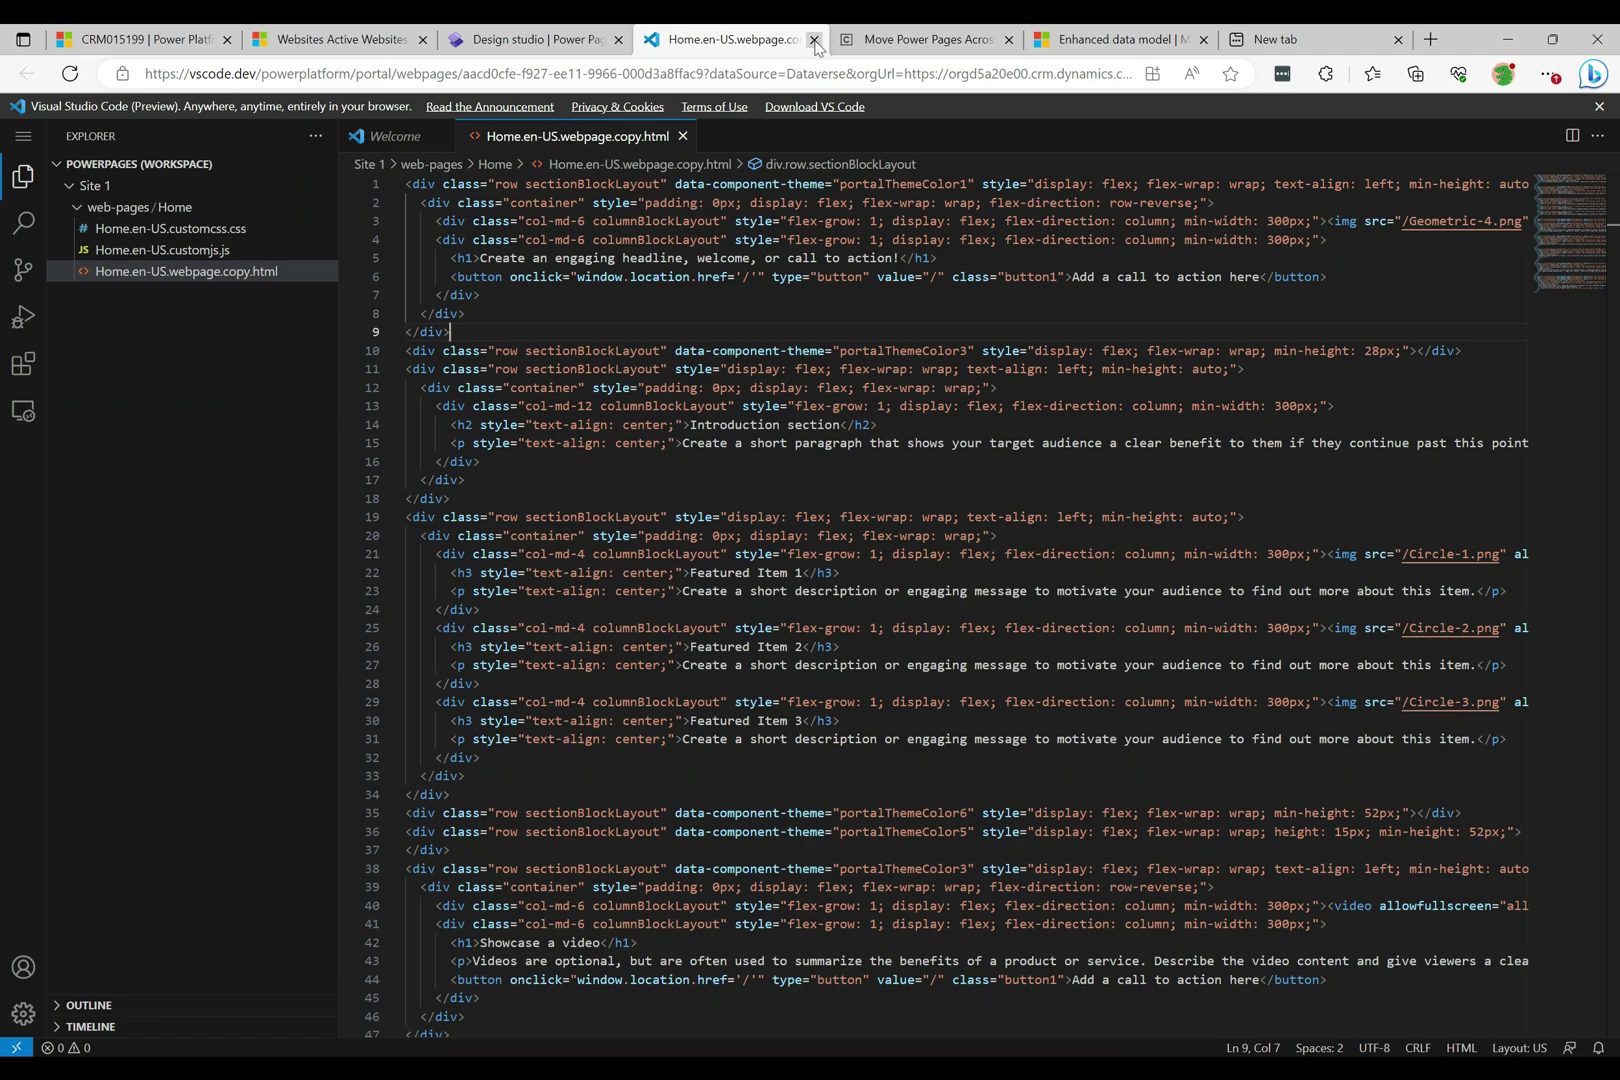
click(815, 40)
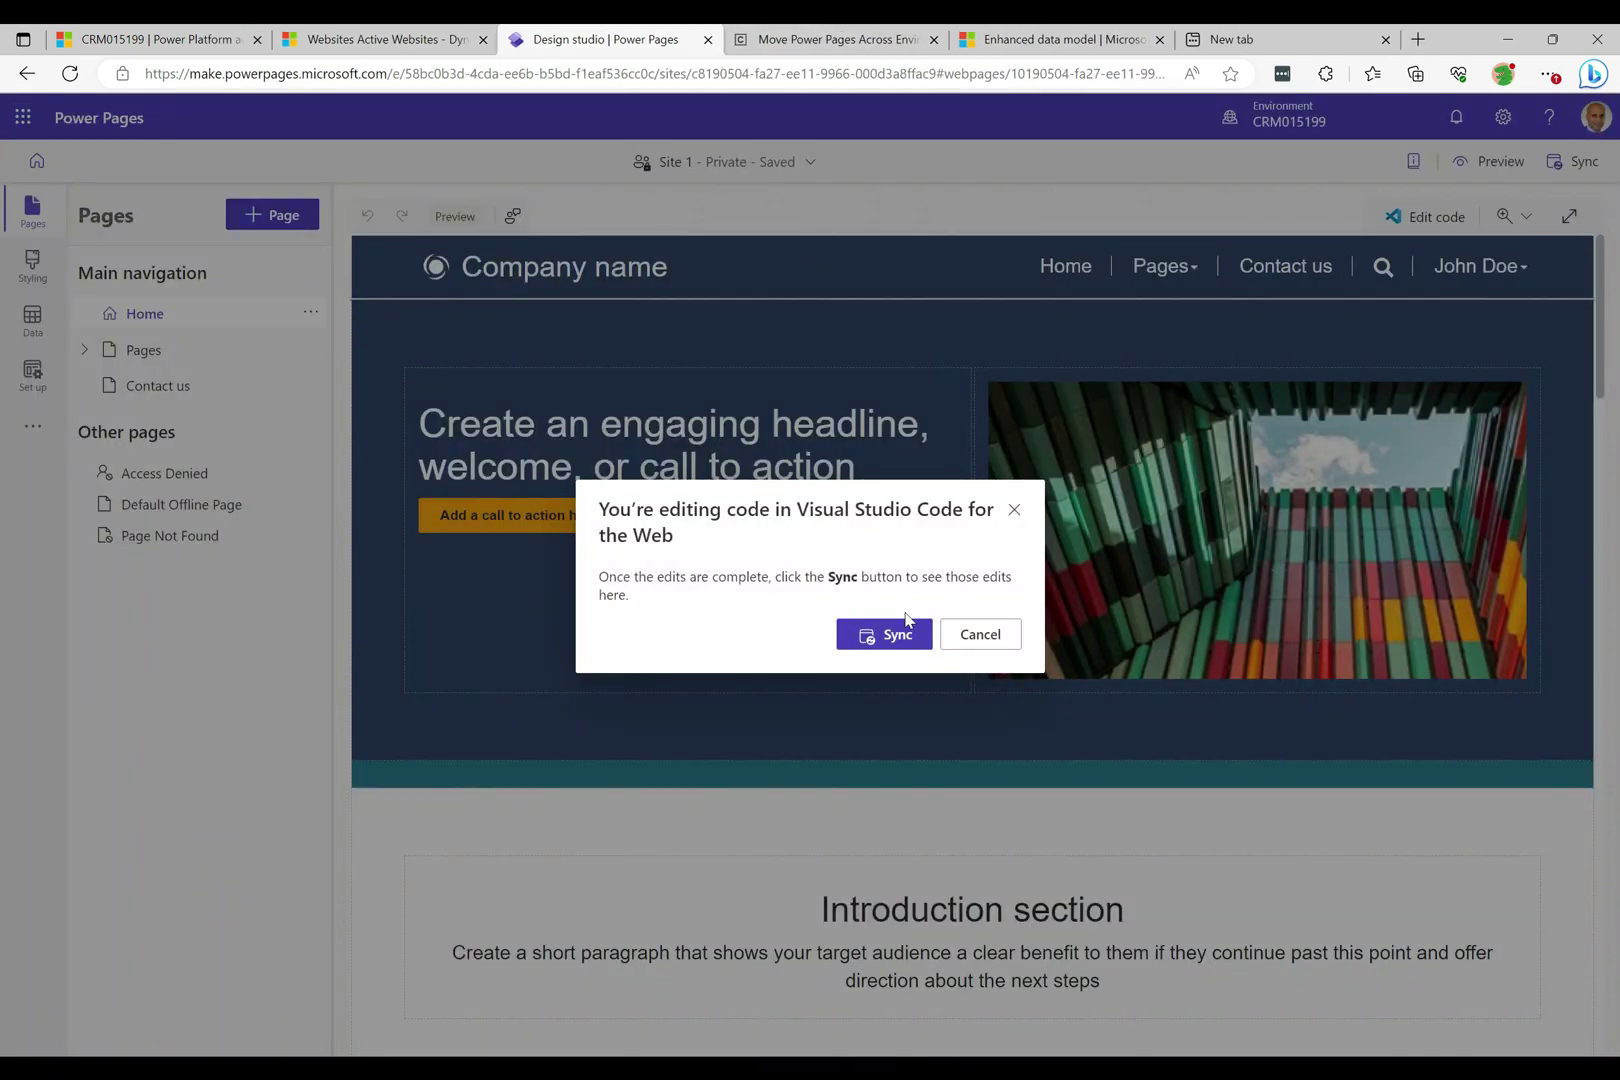
click(886, 636)
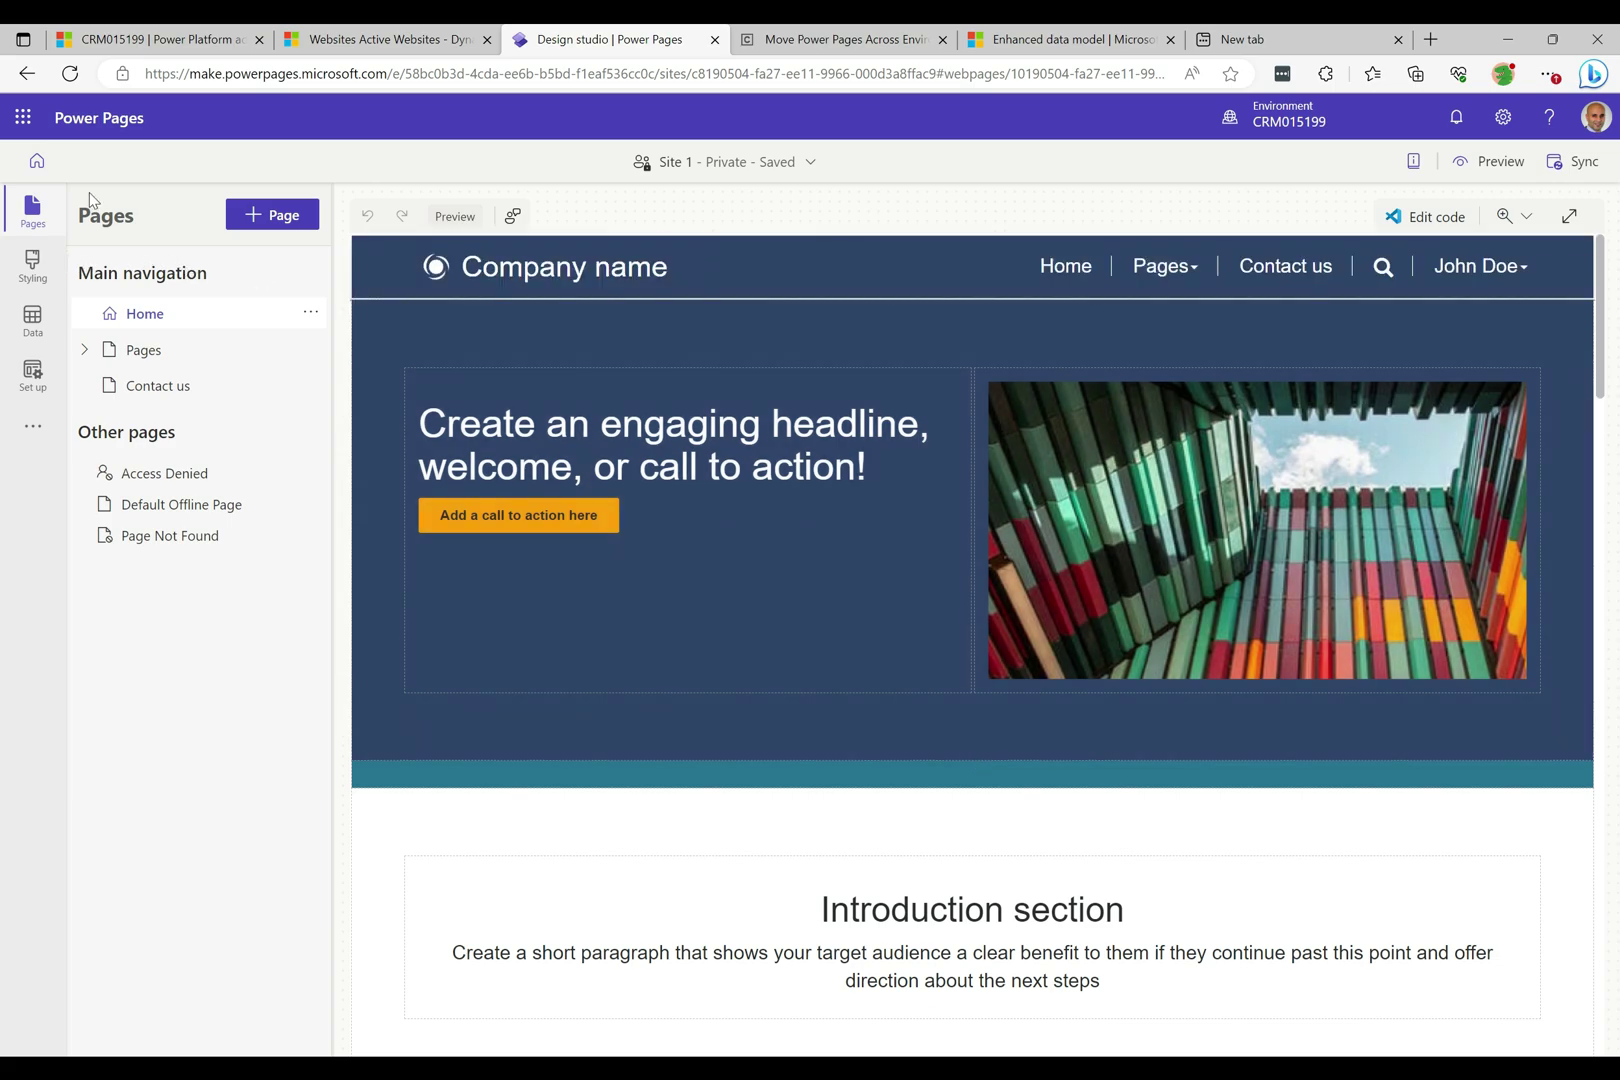
Create a solution in CRM015199 named Demo with the CDS Default Publisher (Crc80cd).
click(37, 162)
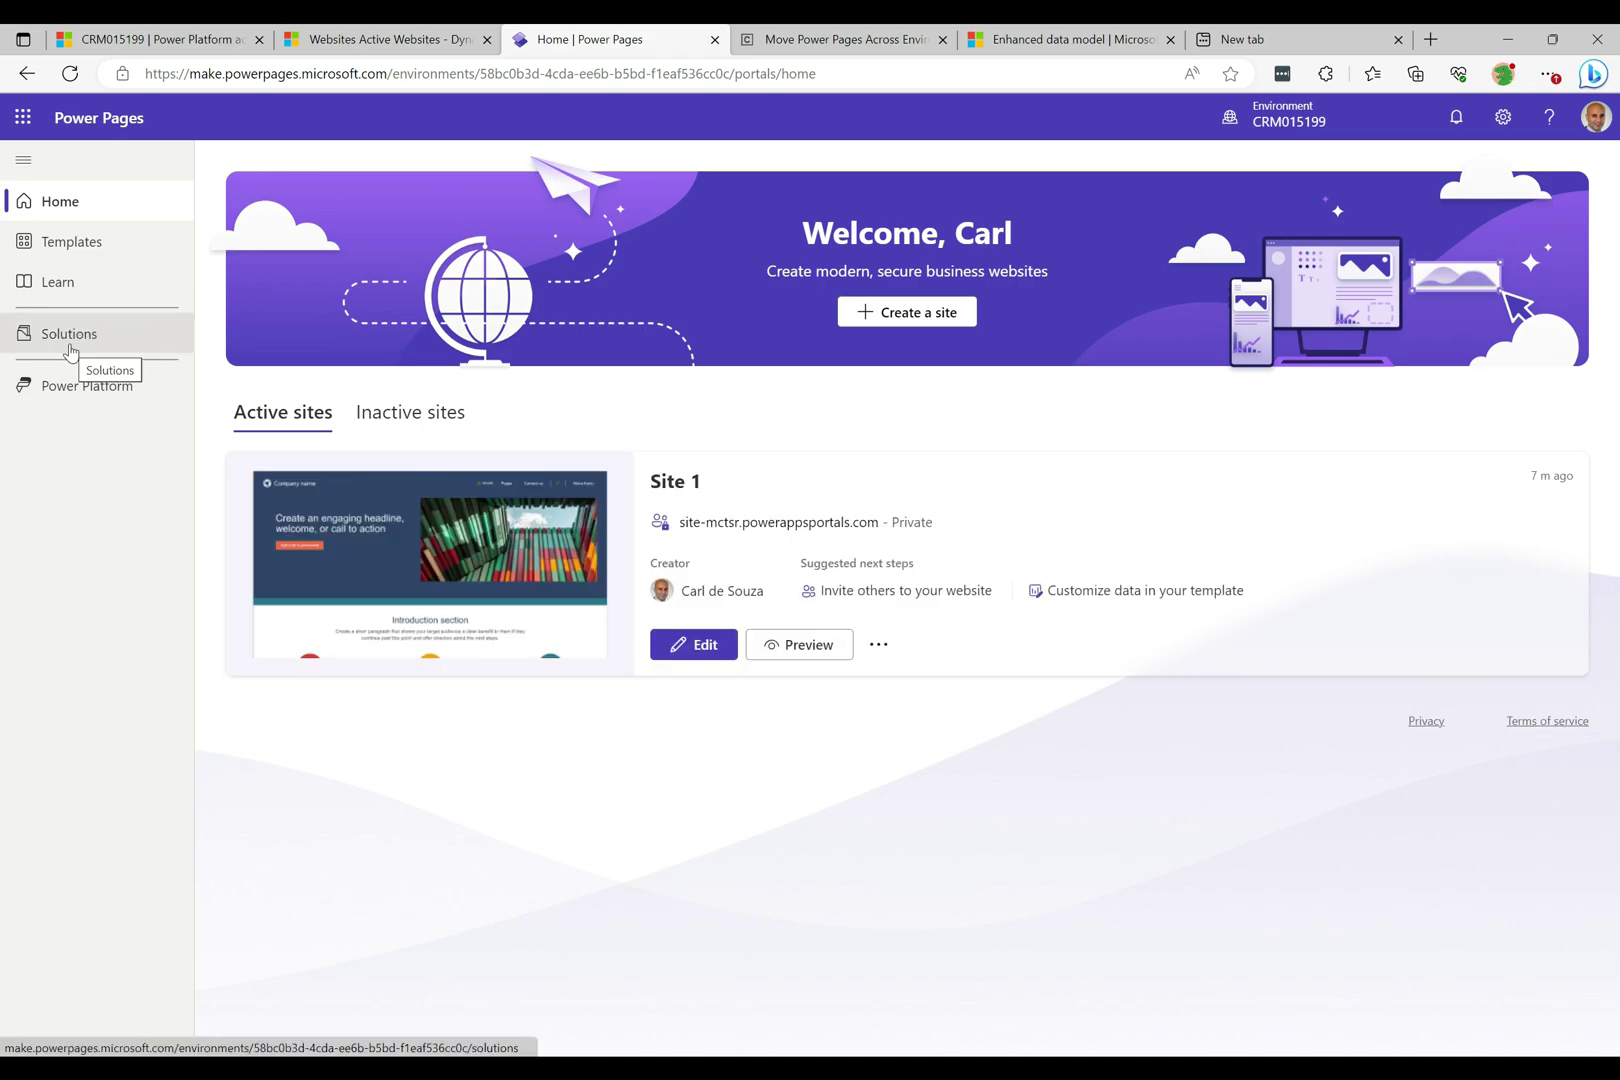
click(70, 340)
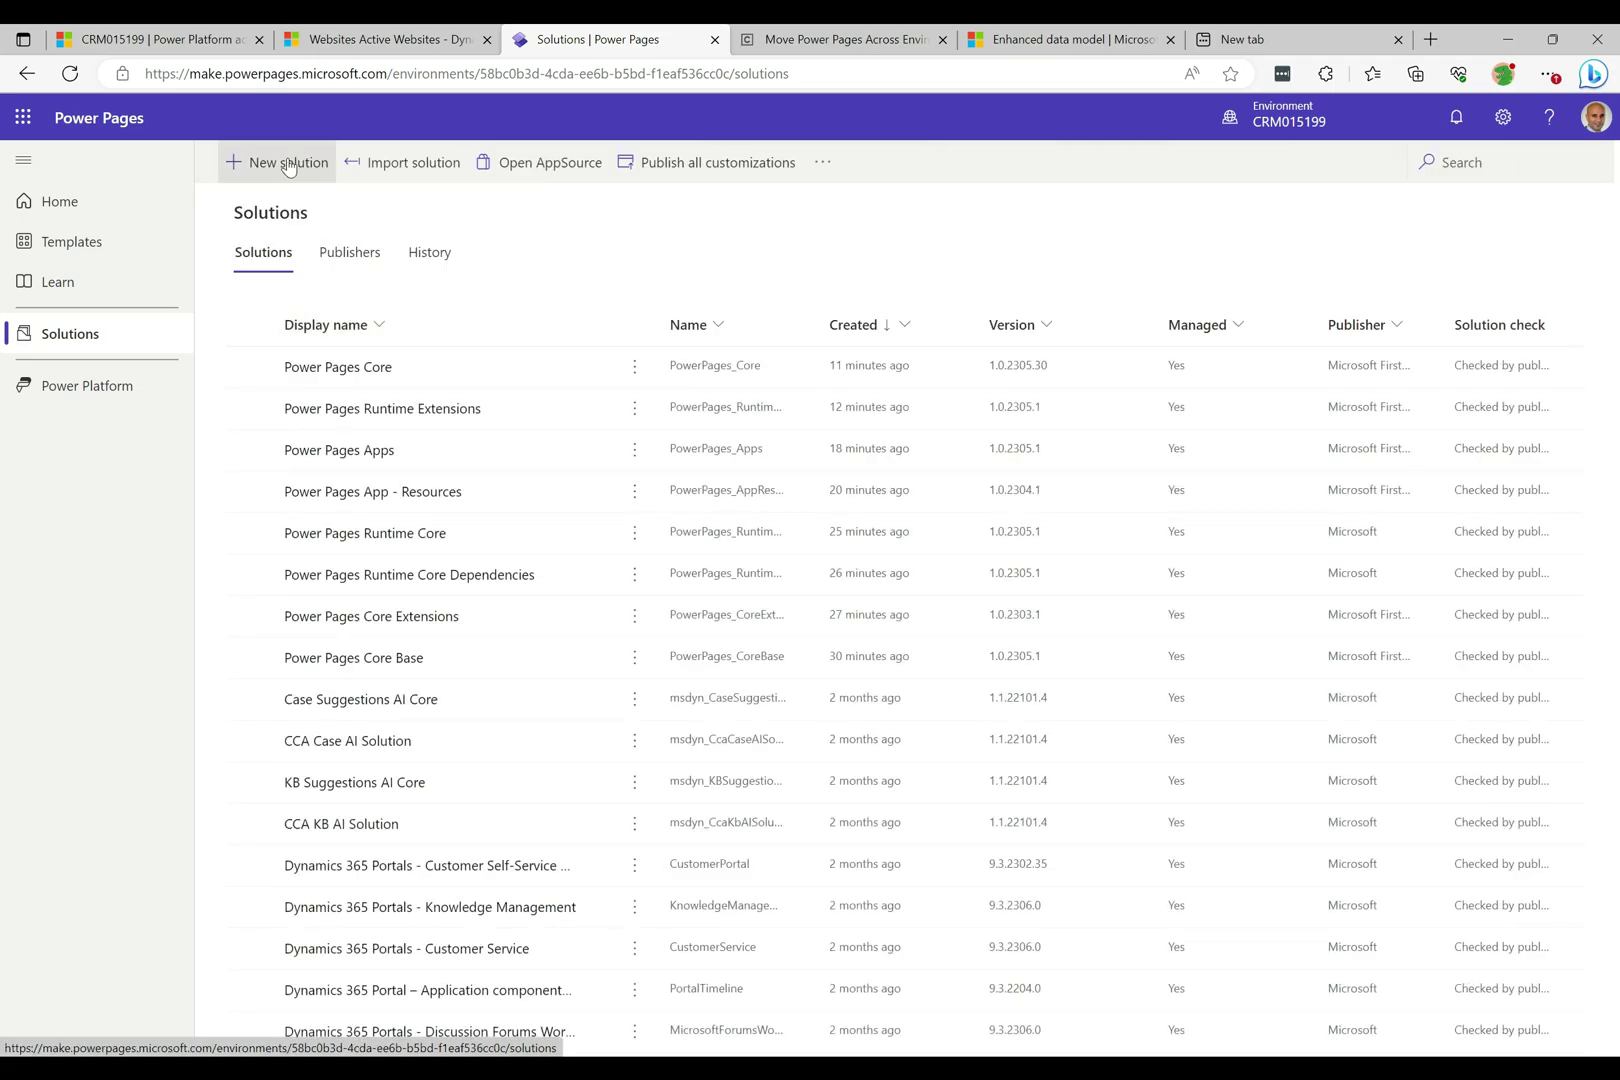
click(288, 163)
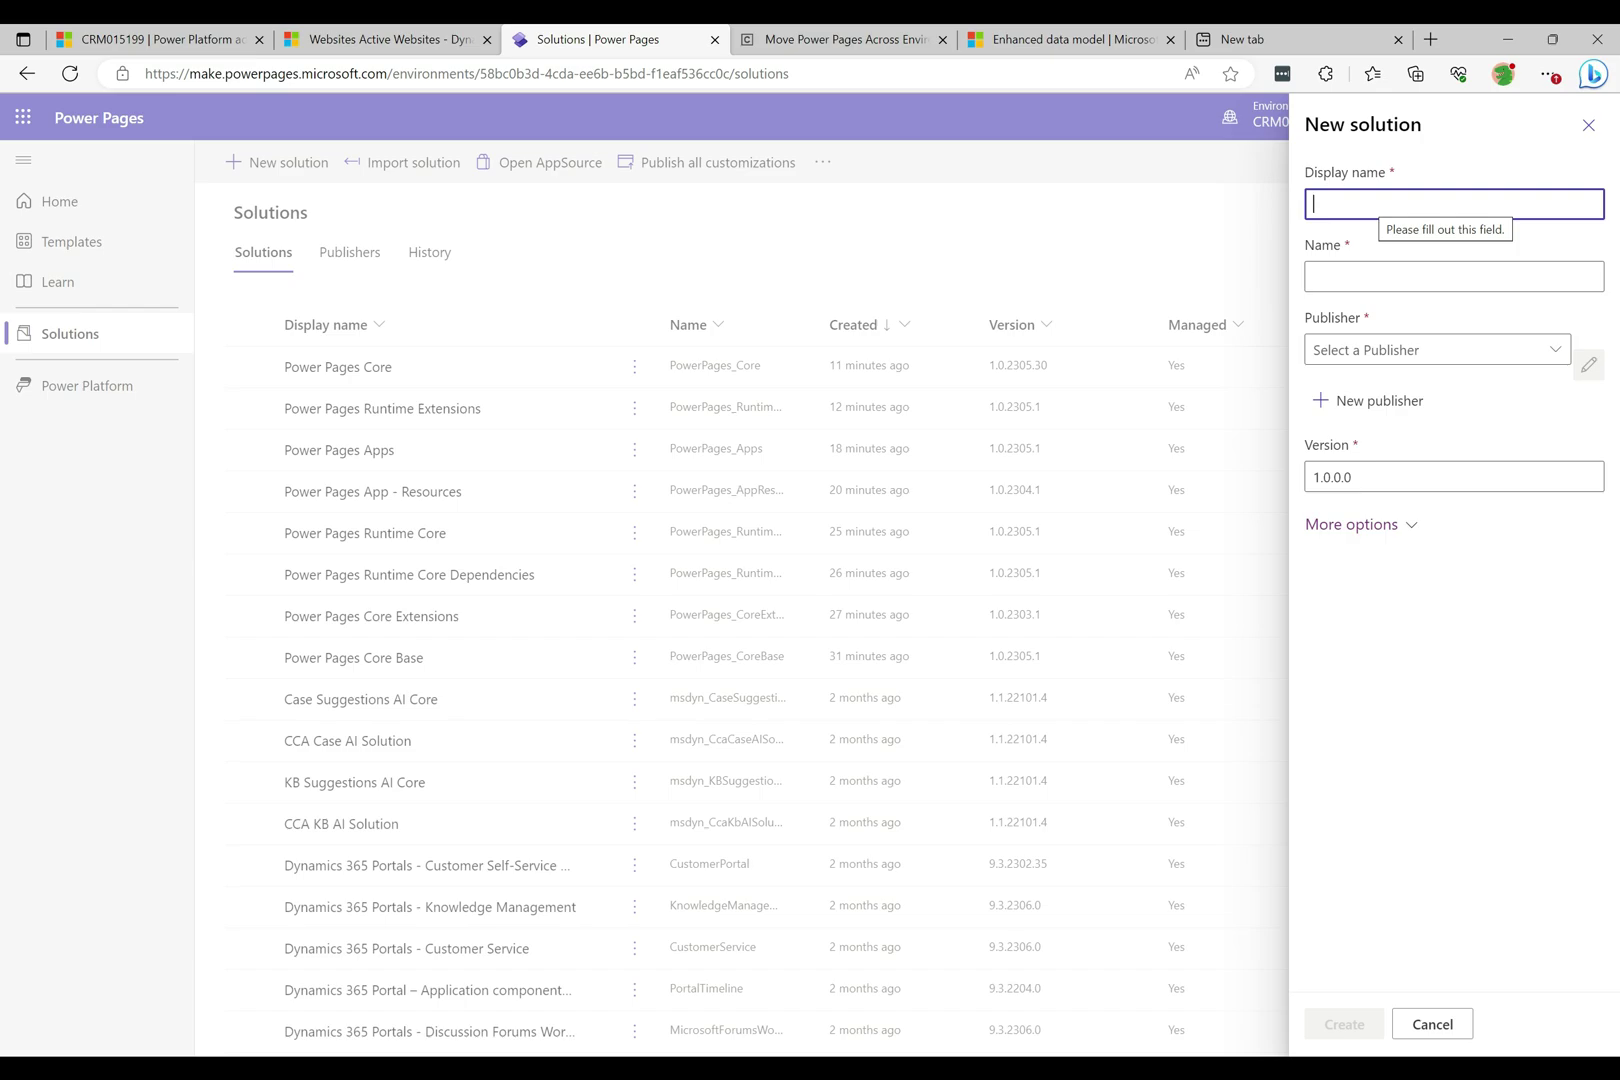
text(Demo)
key(Tab)
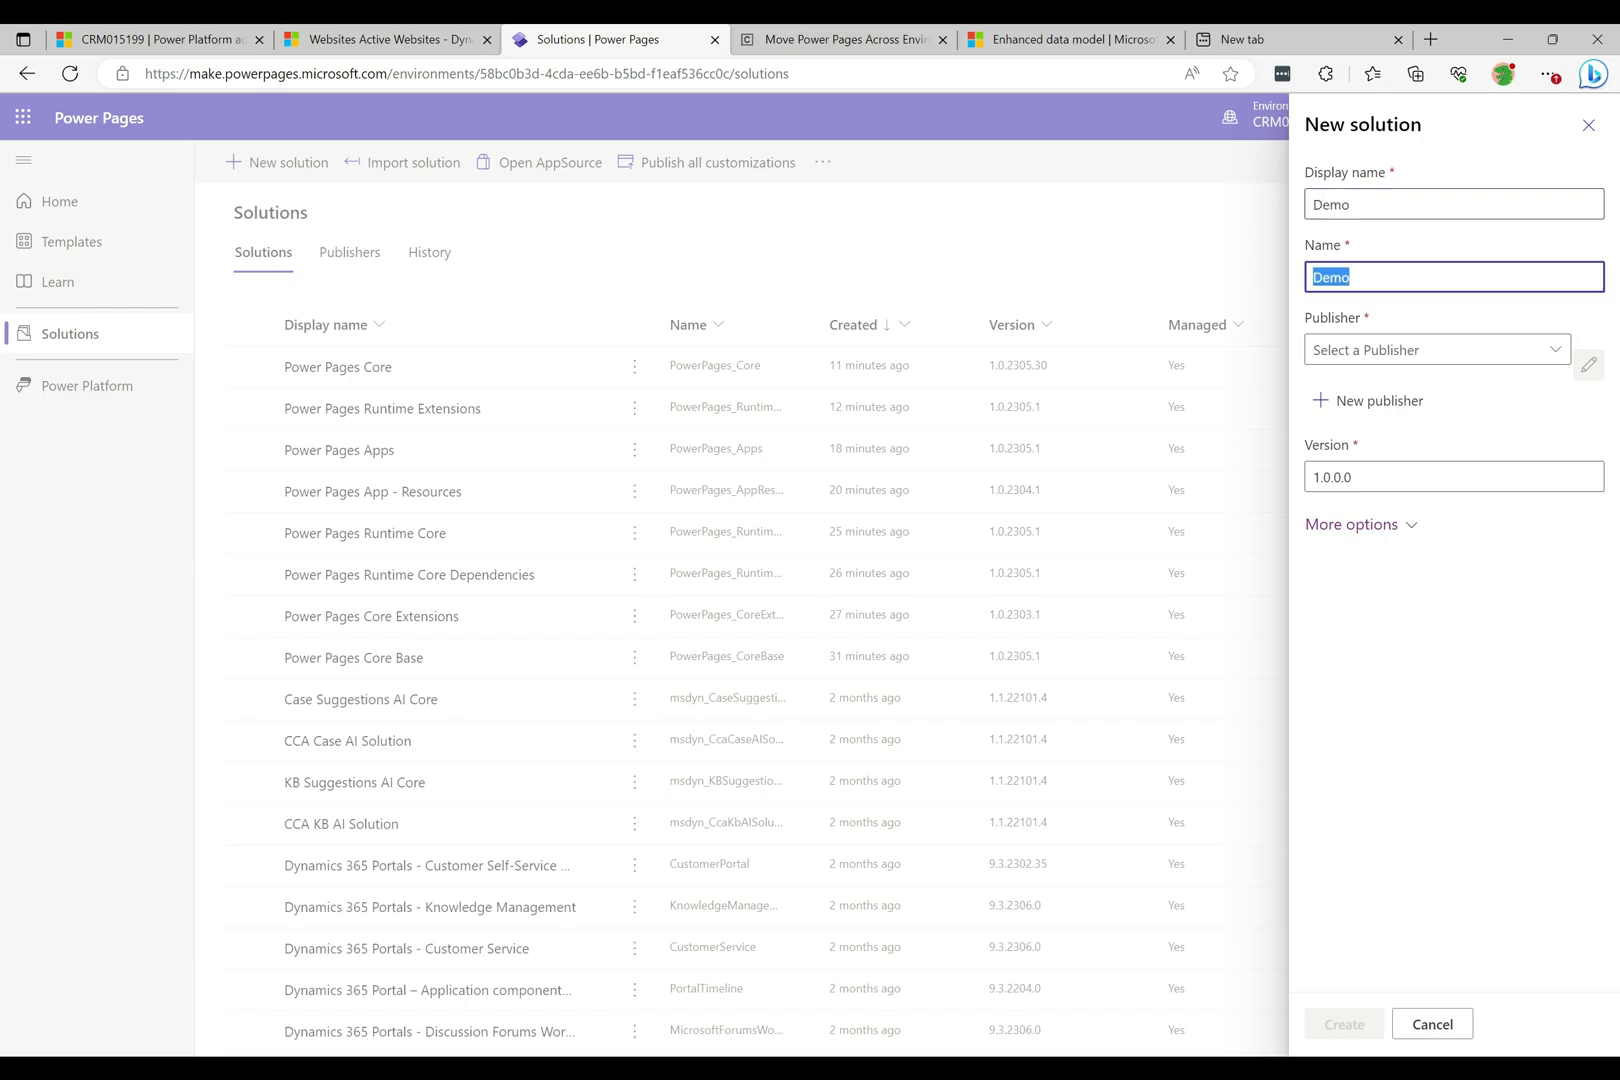
click(1557, 349)
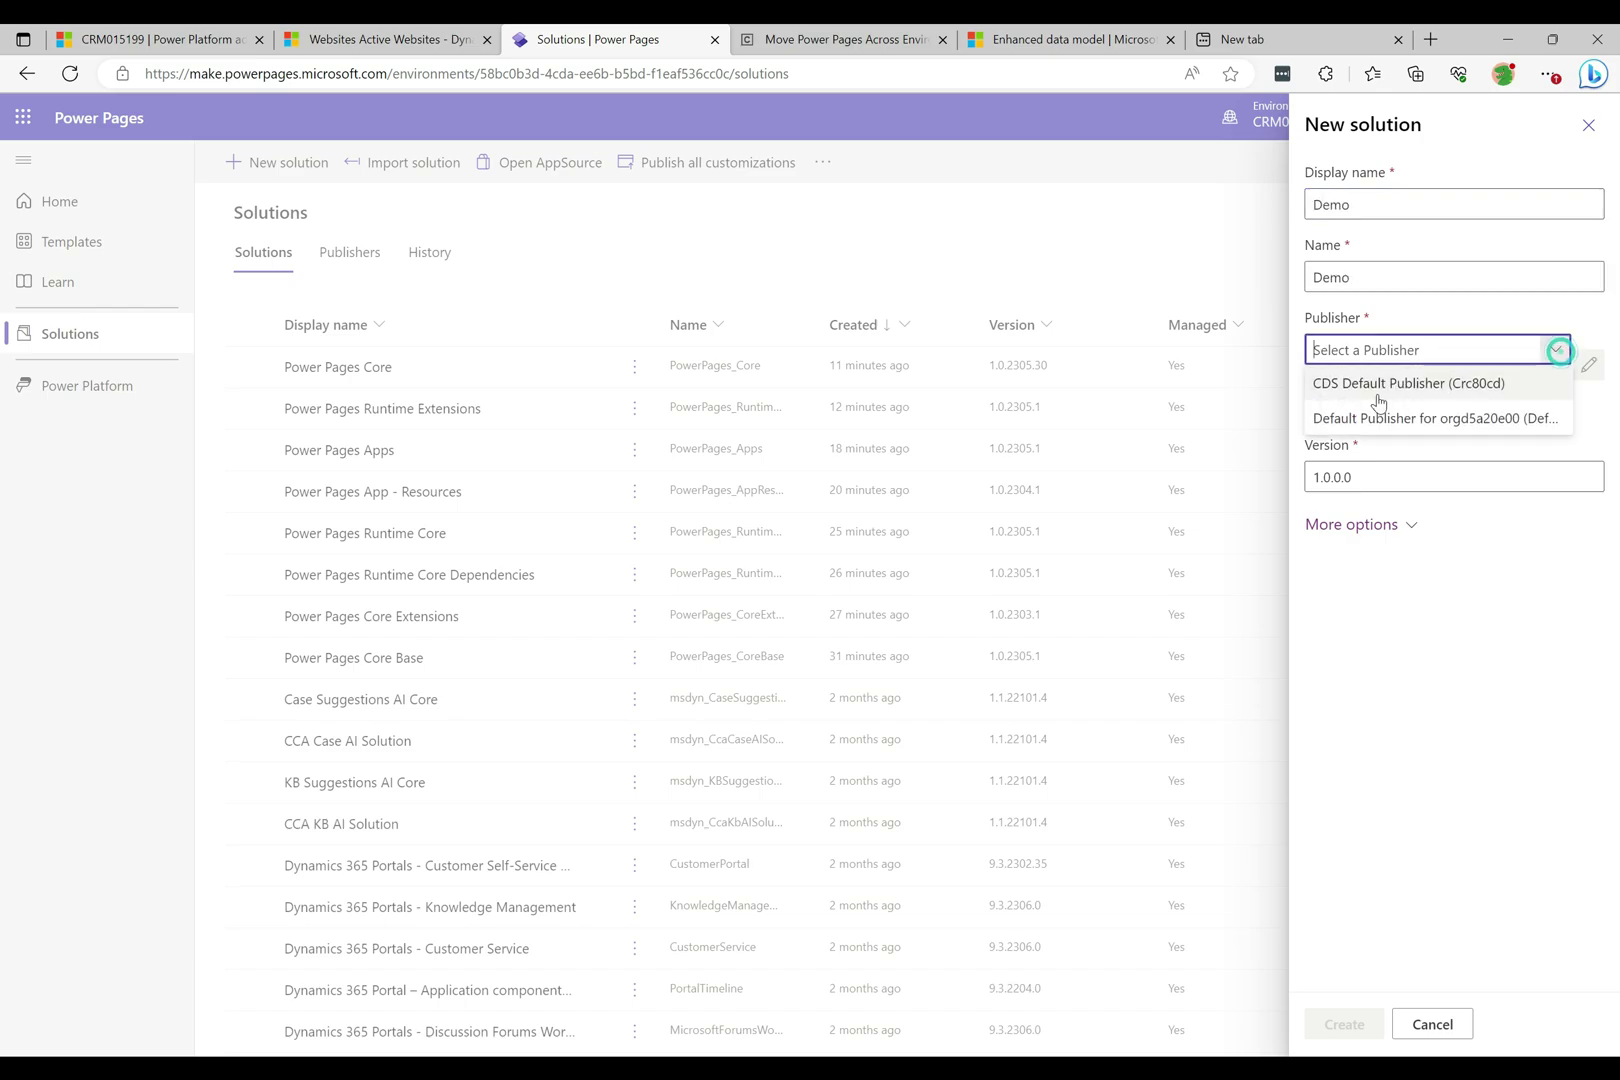
click(1378, 398)
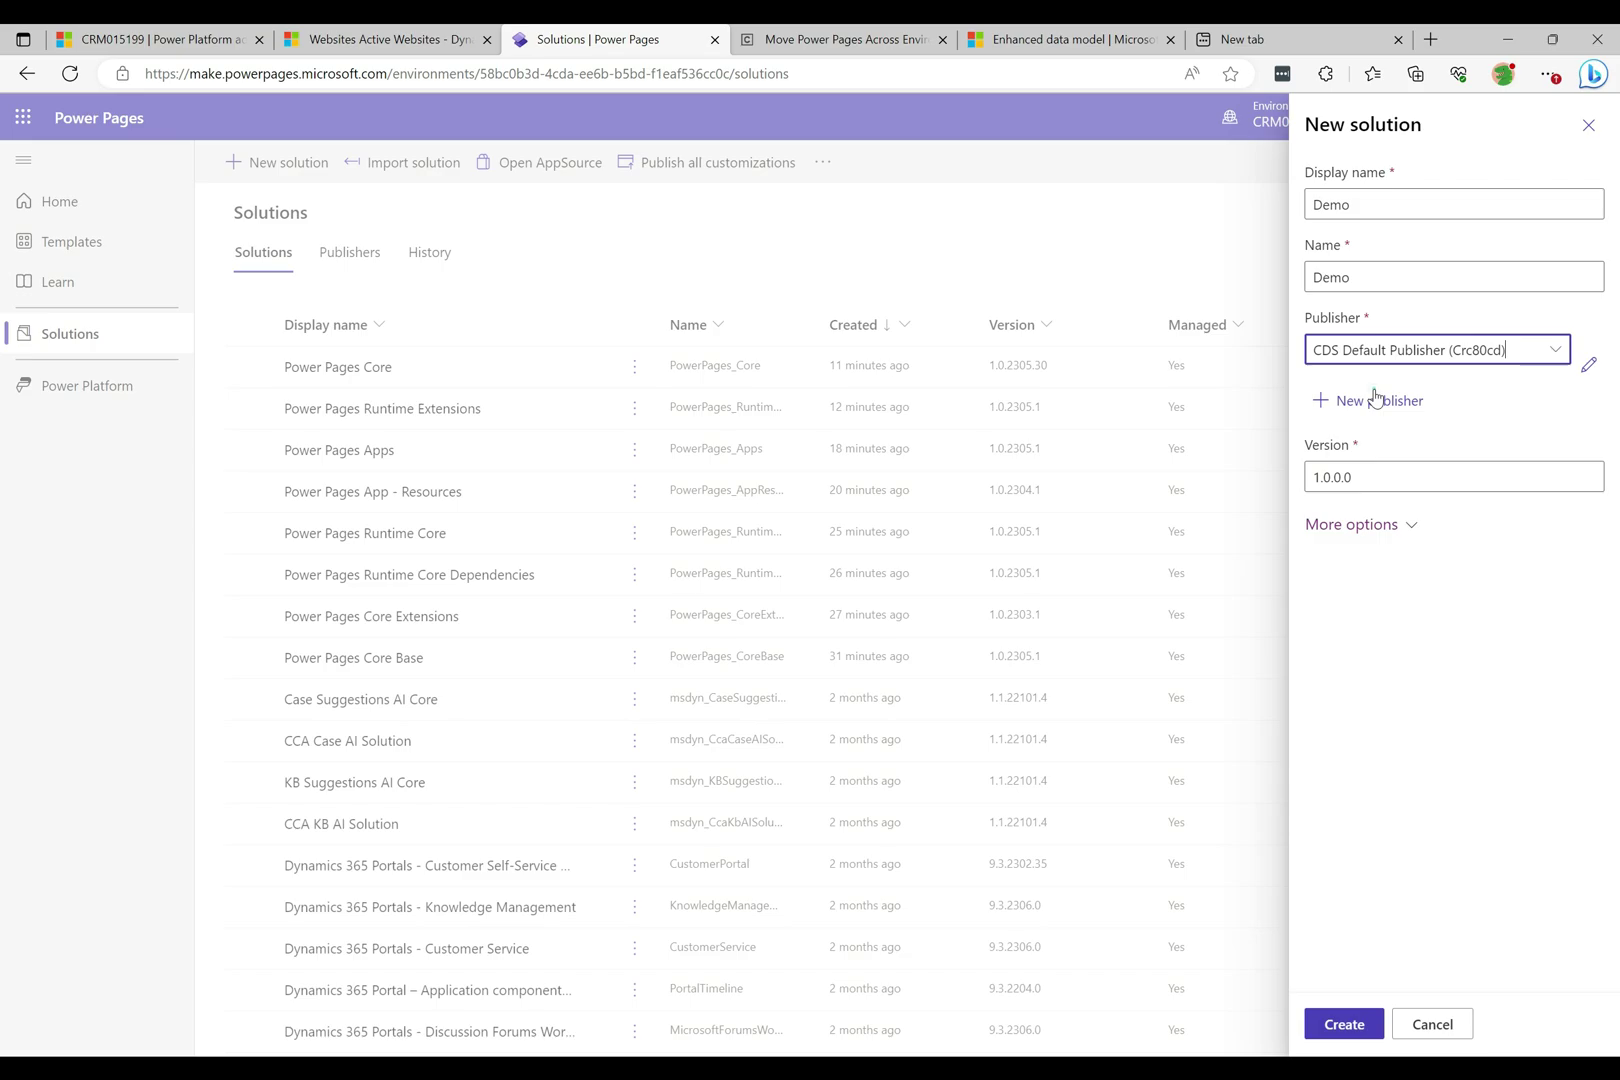
click(1344, 1024)
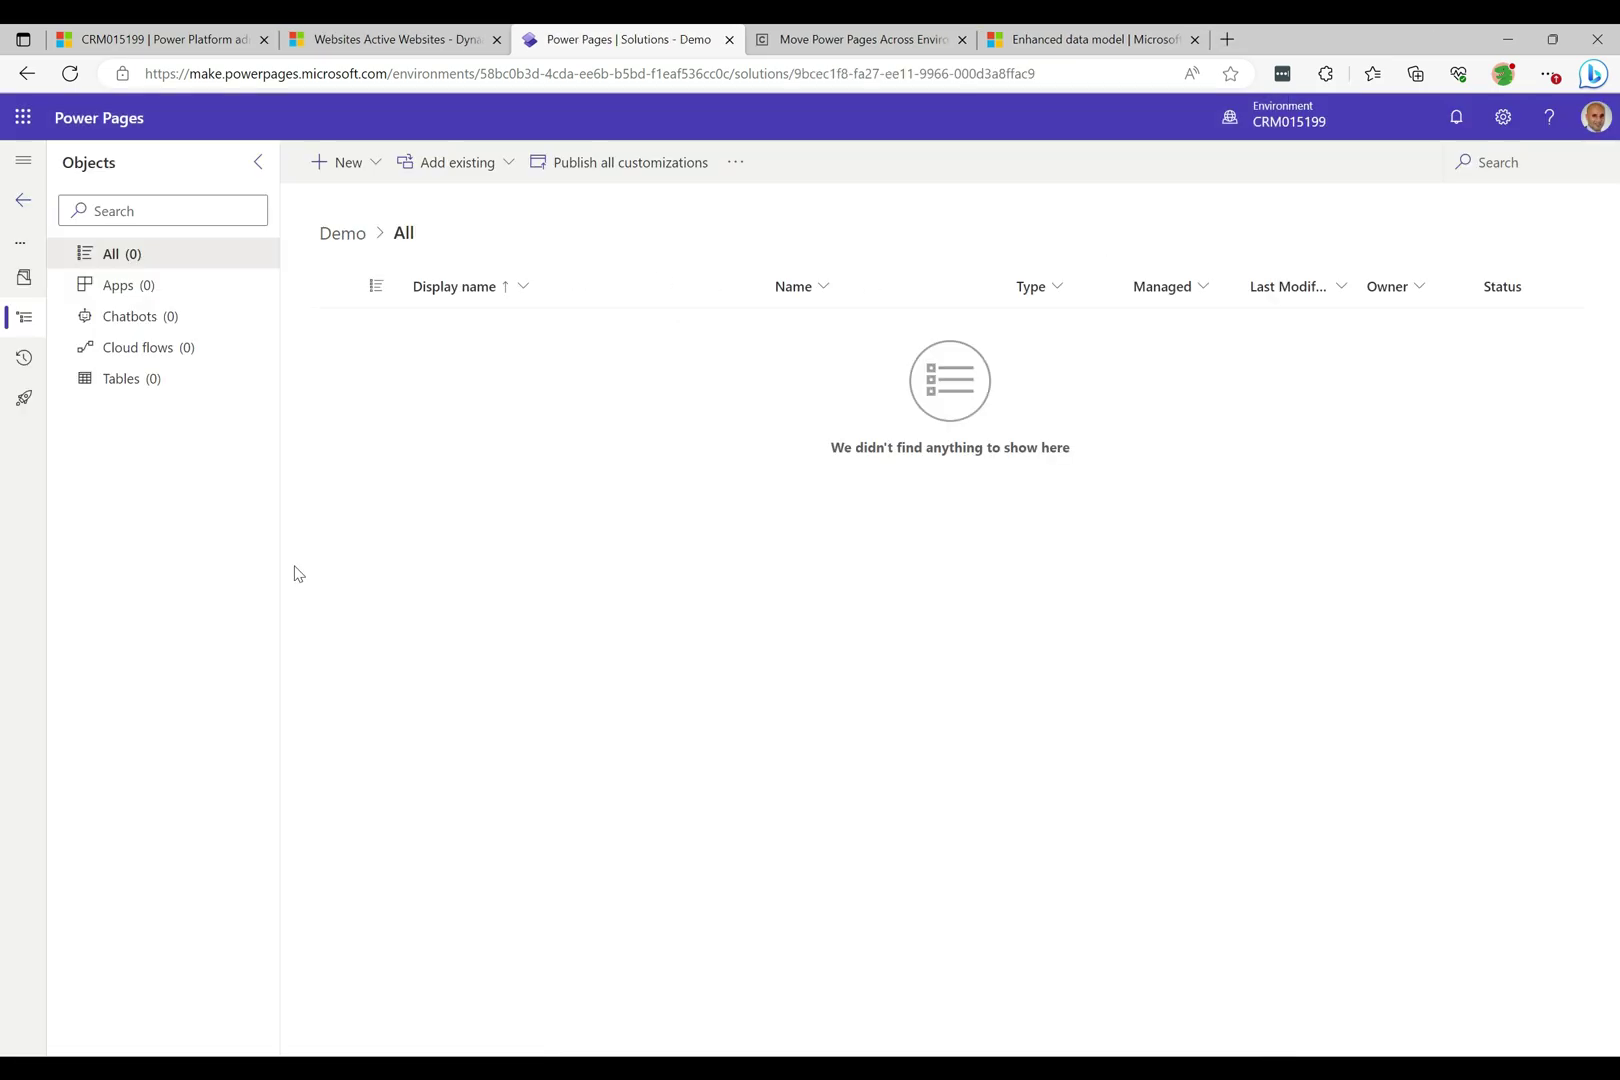
Add the existing site Site 1 - site-mctsr to the Demo solution and review its site, site component and site language objects.
click(462, 189)
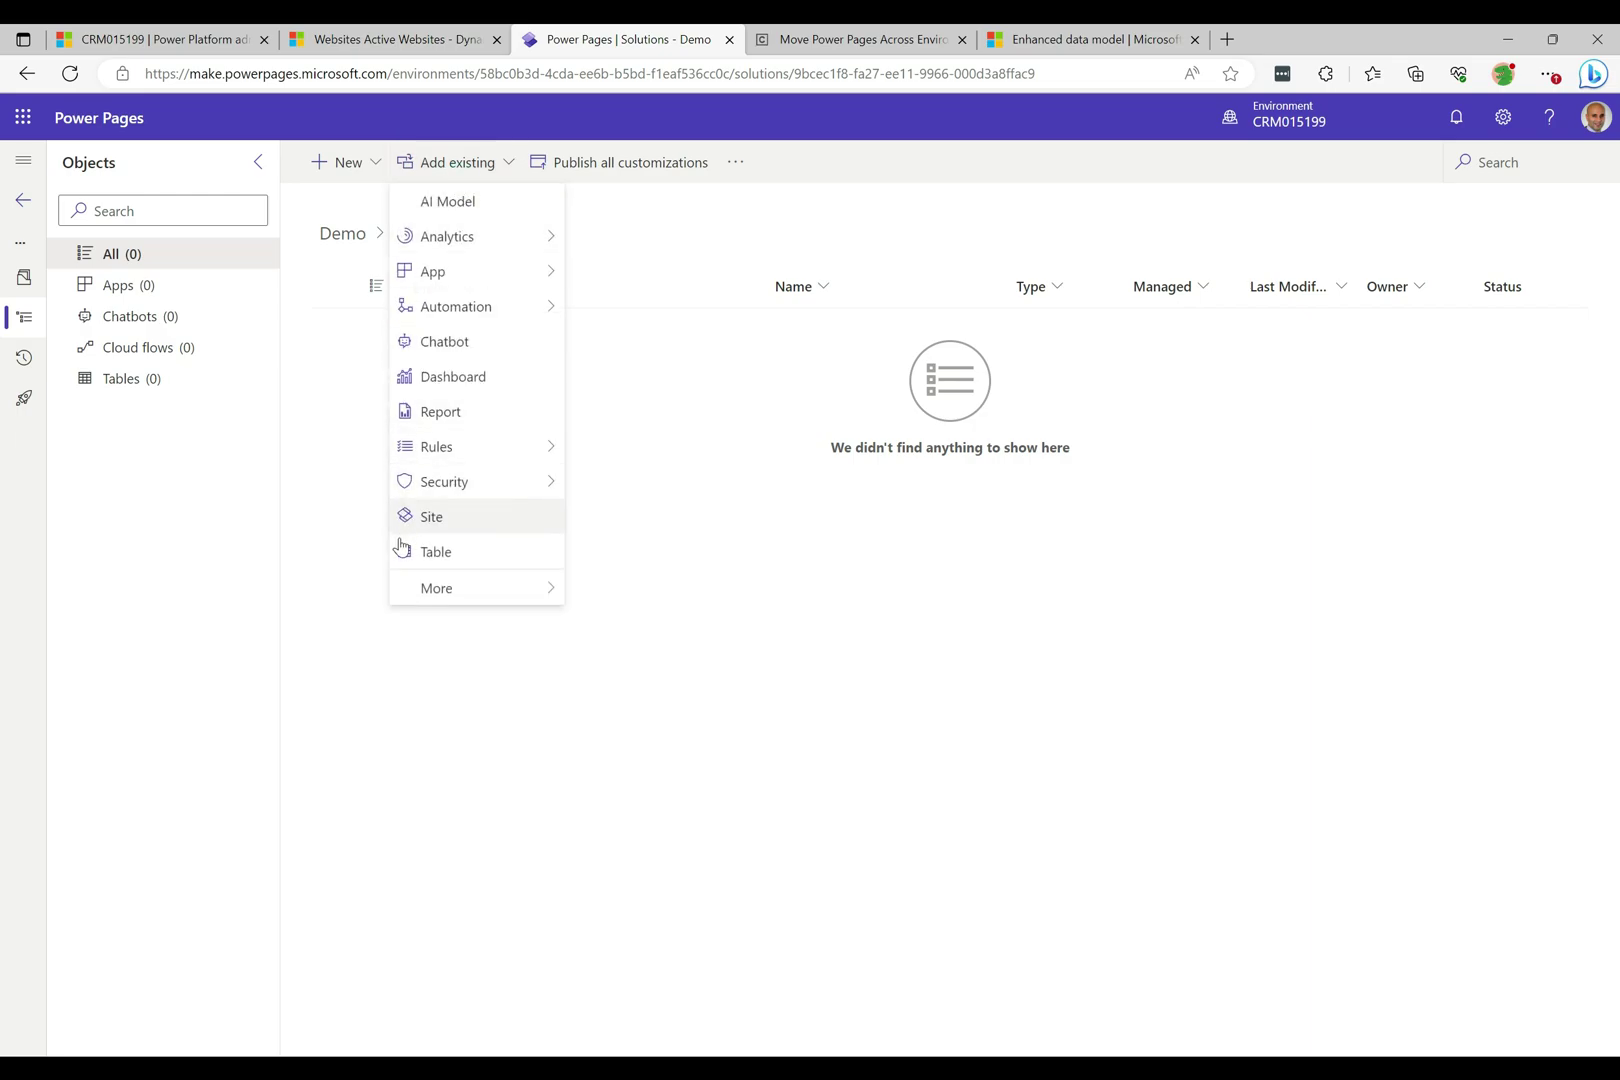
click(446, 522)
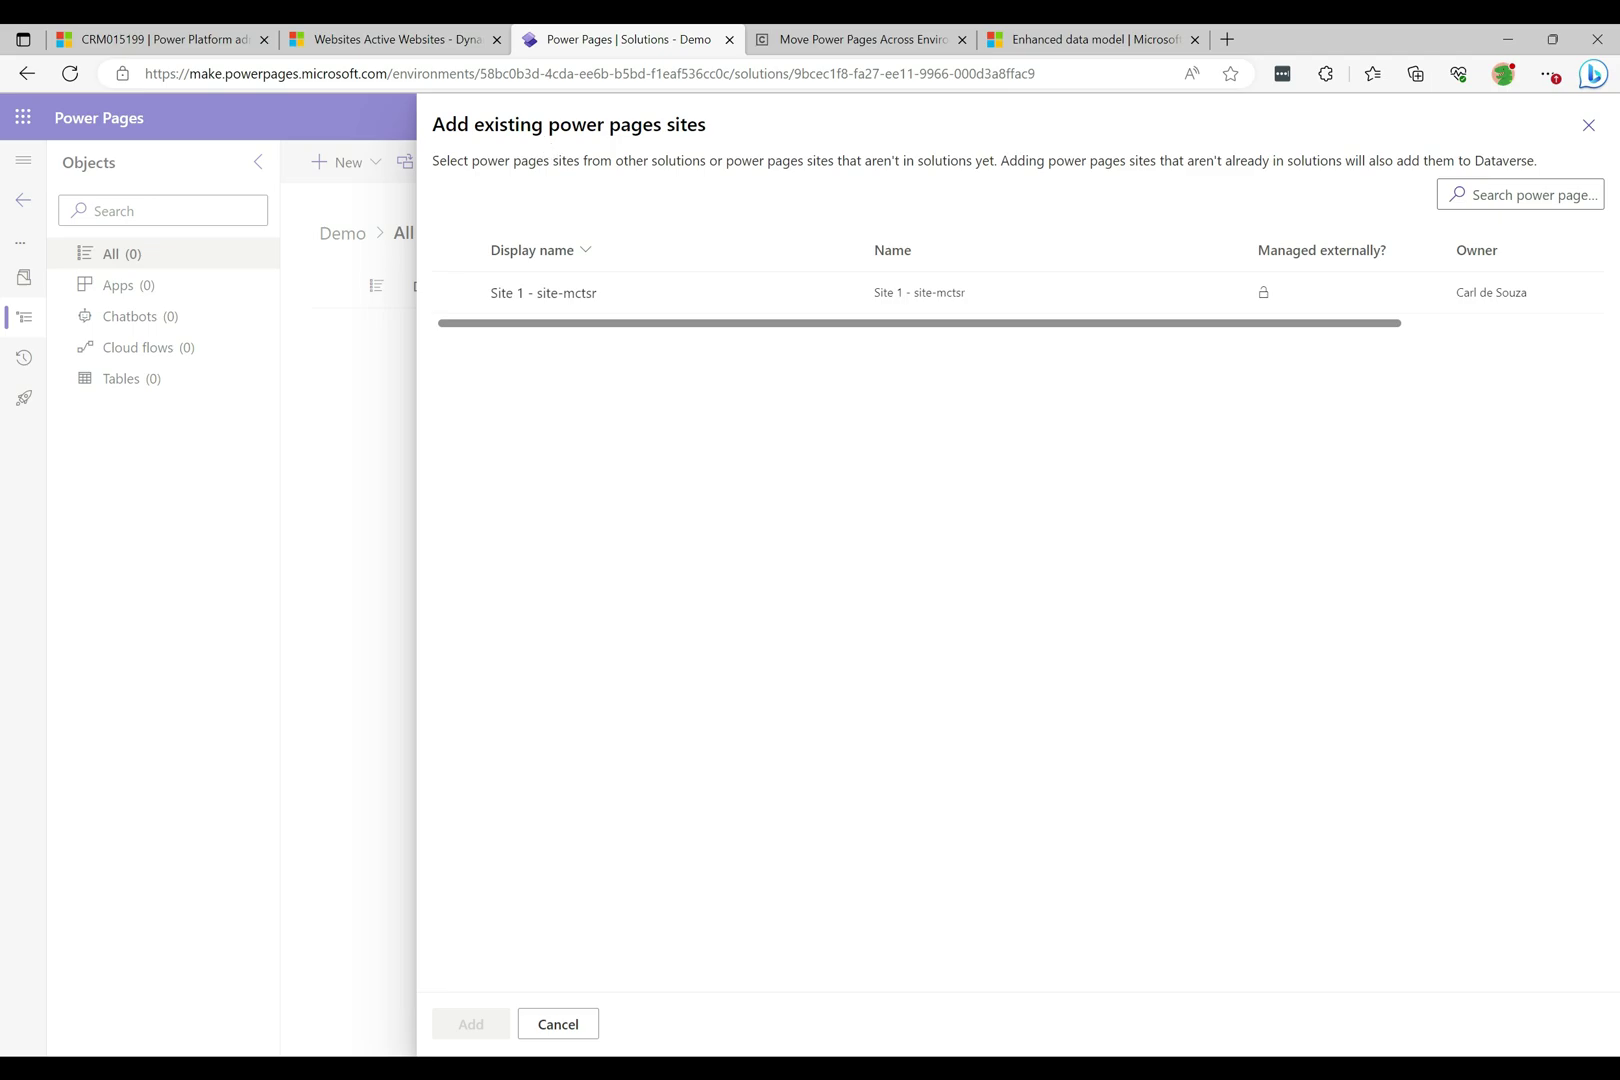
click(456, 295)
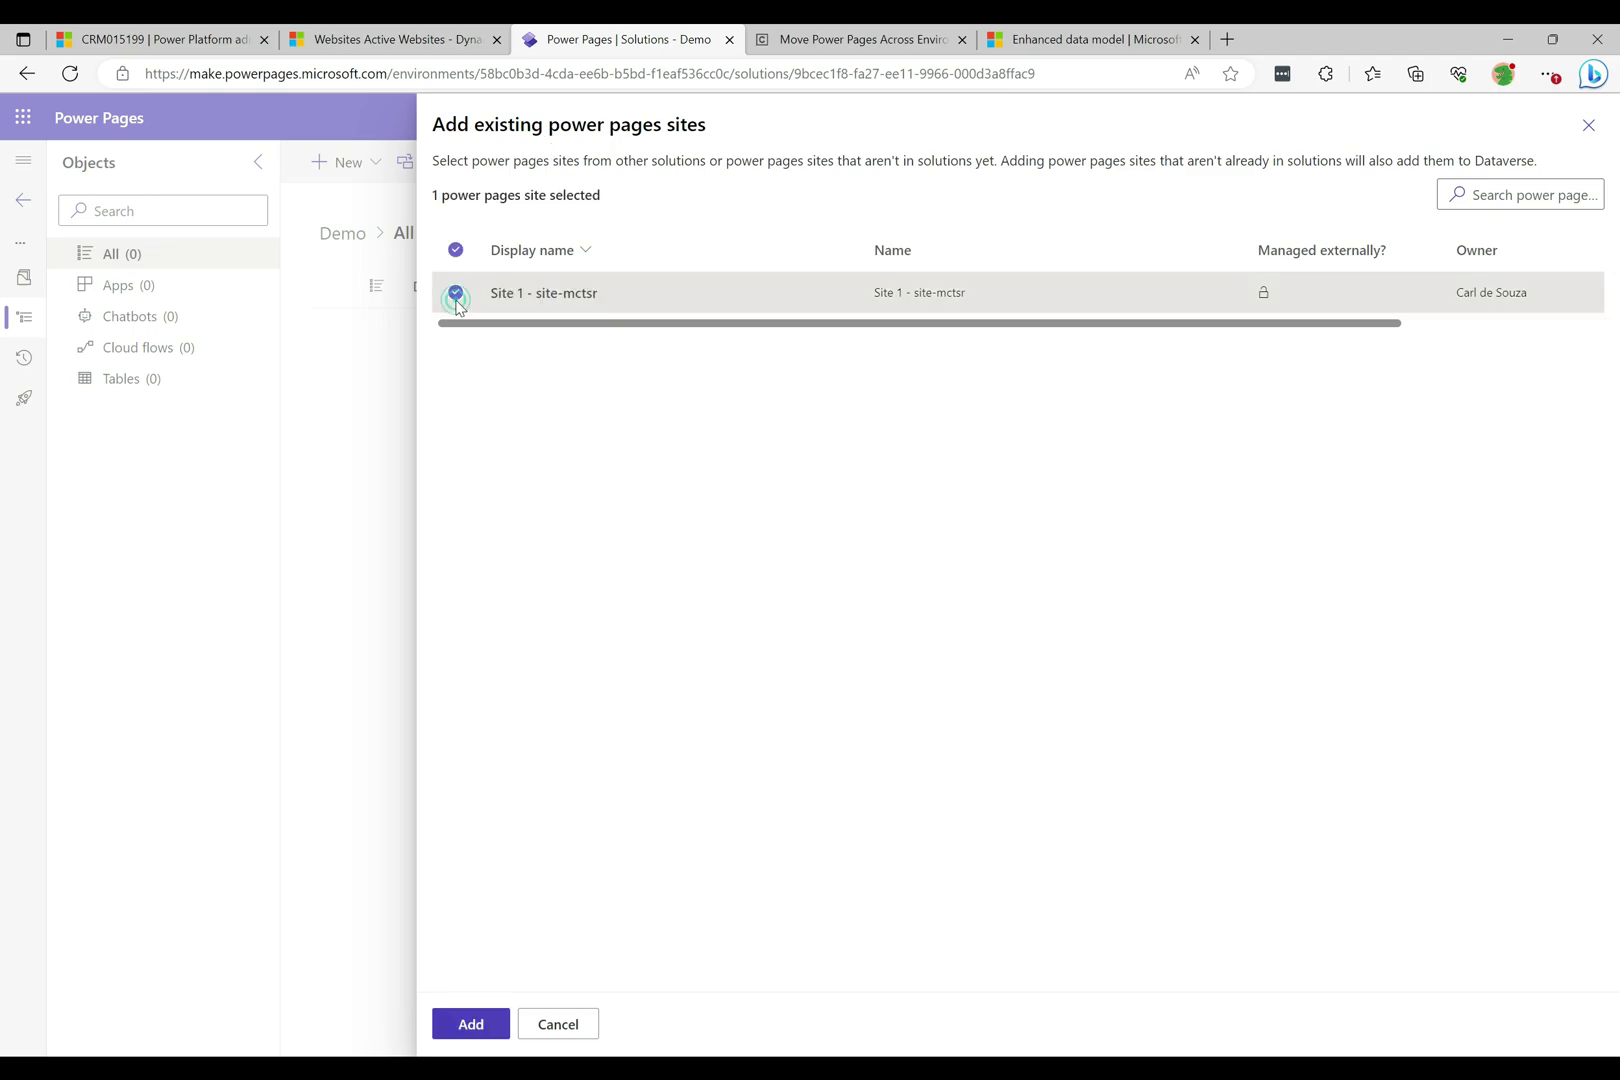
click(467, 1029)
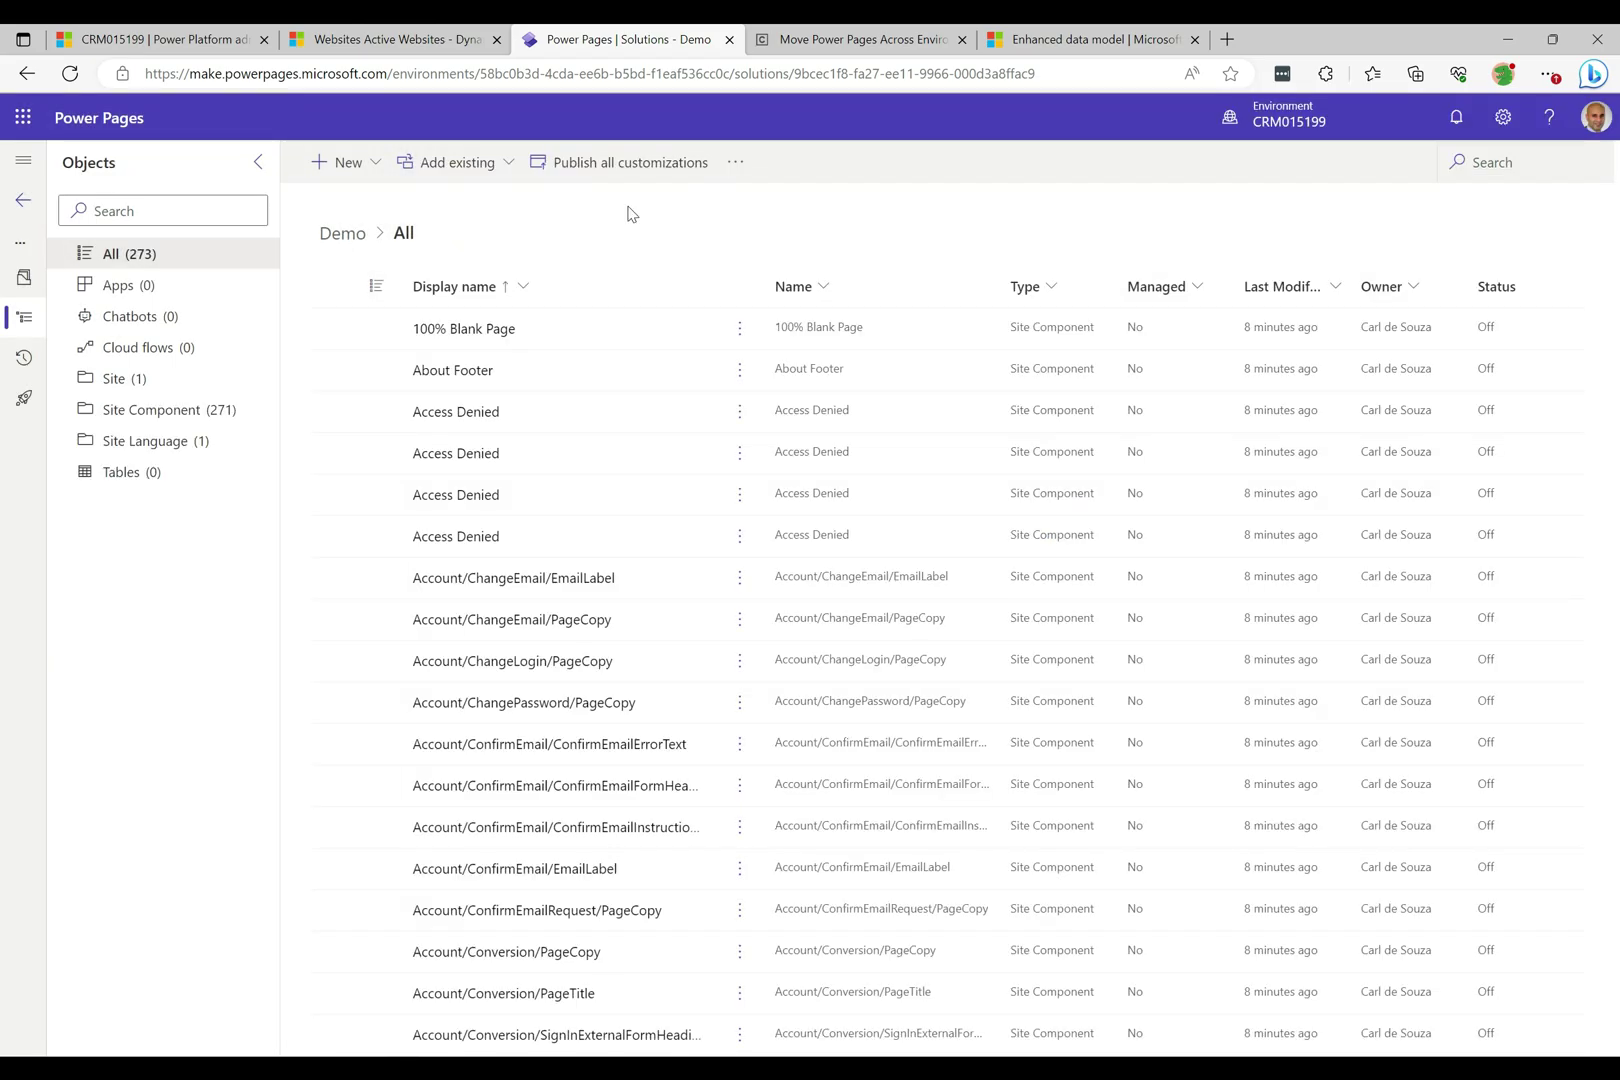
click(113, 384)
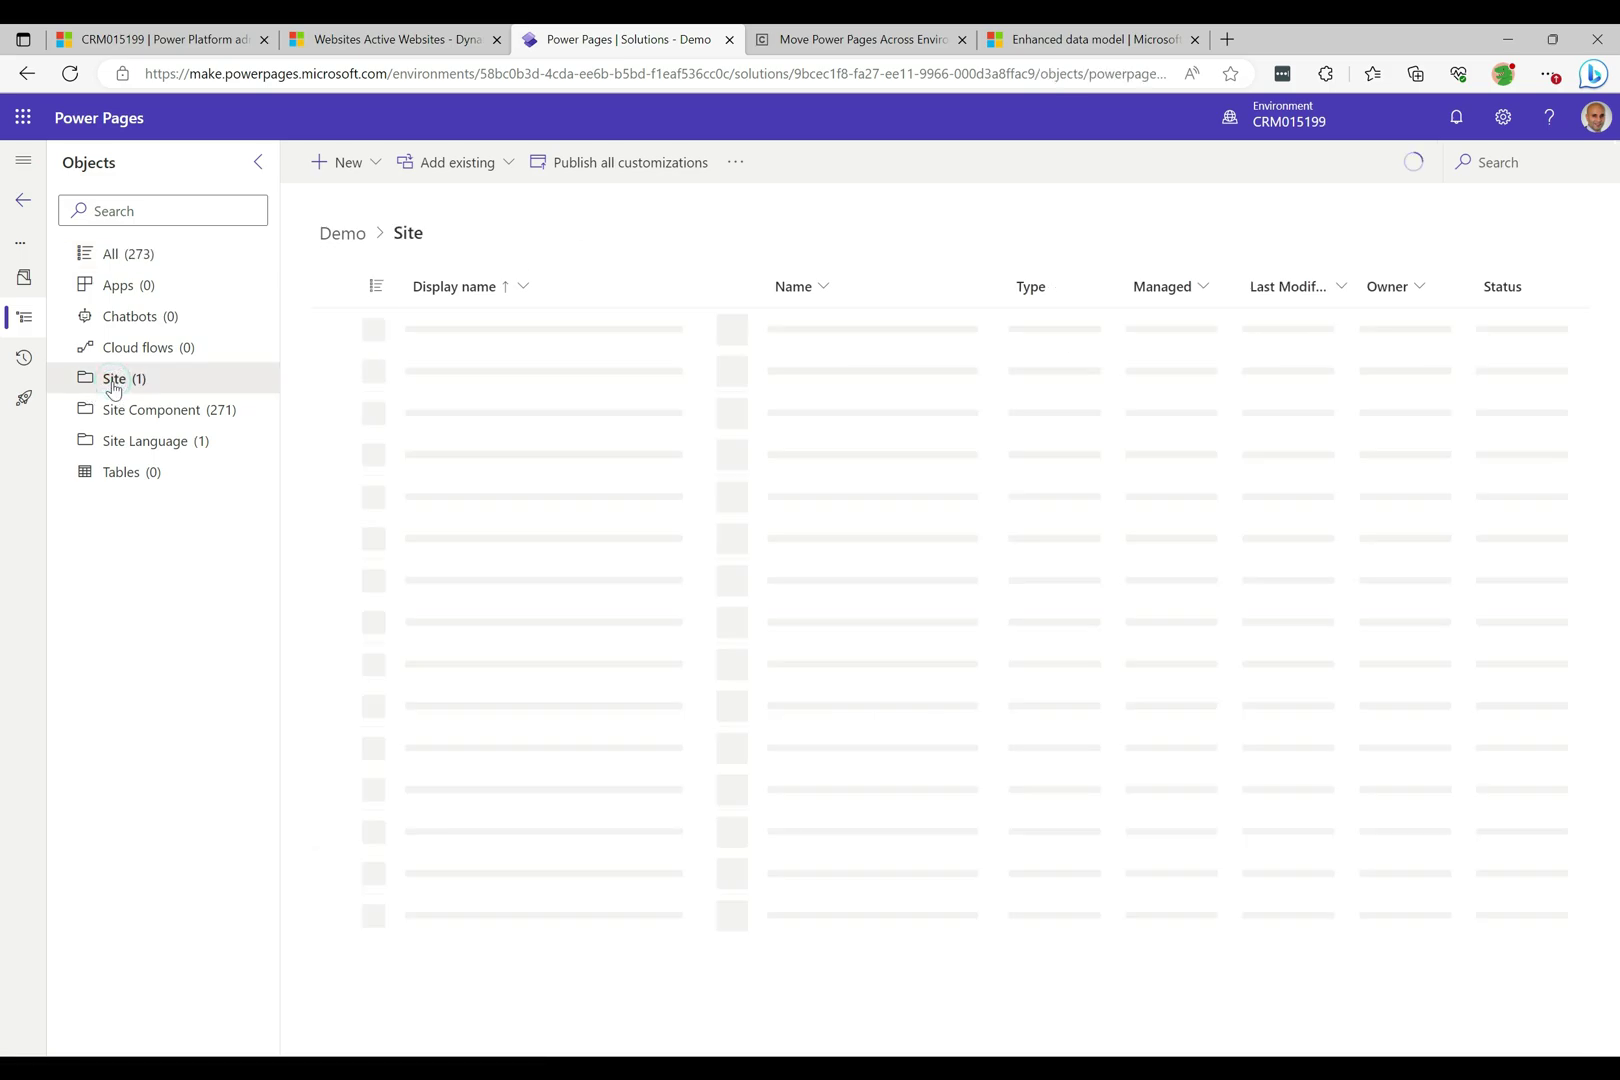
click(174, 418)
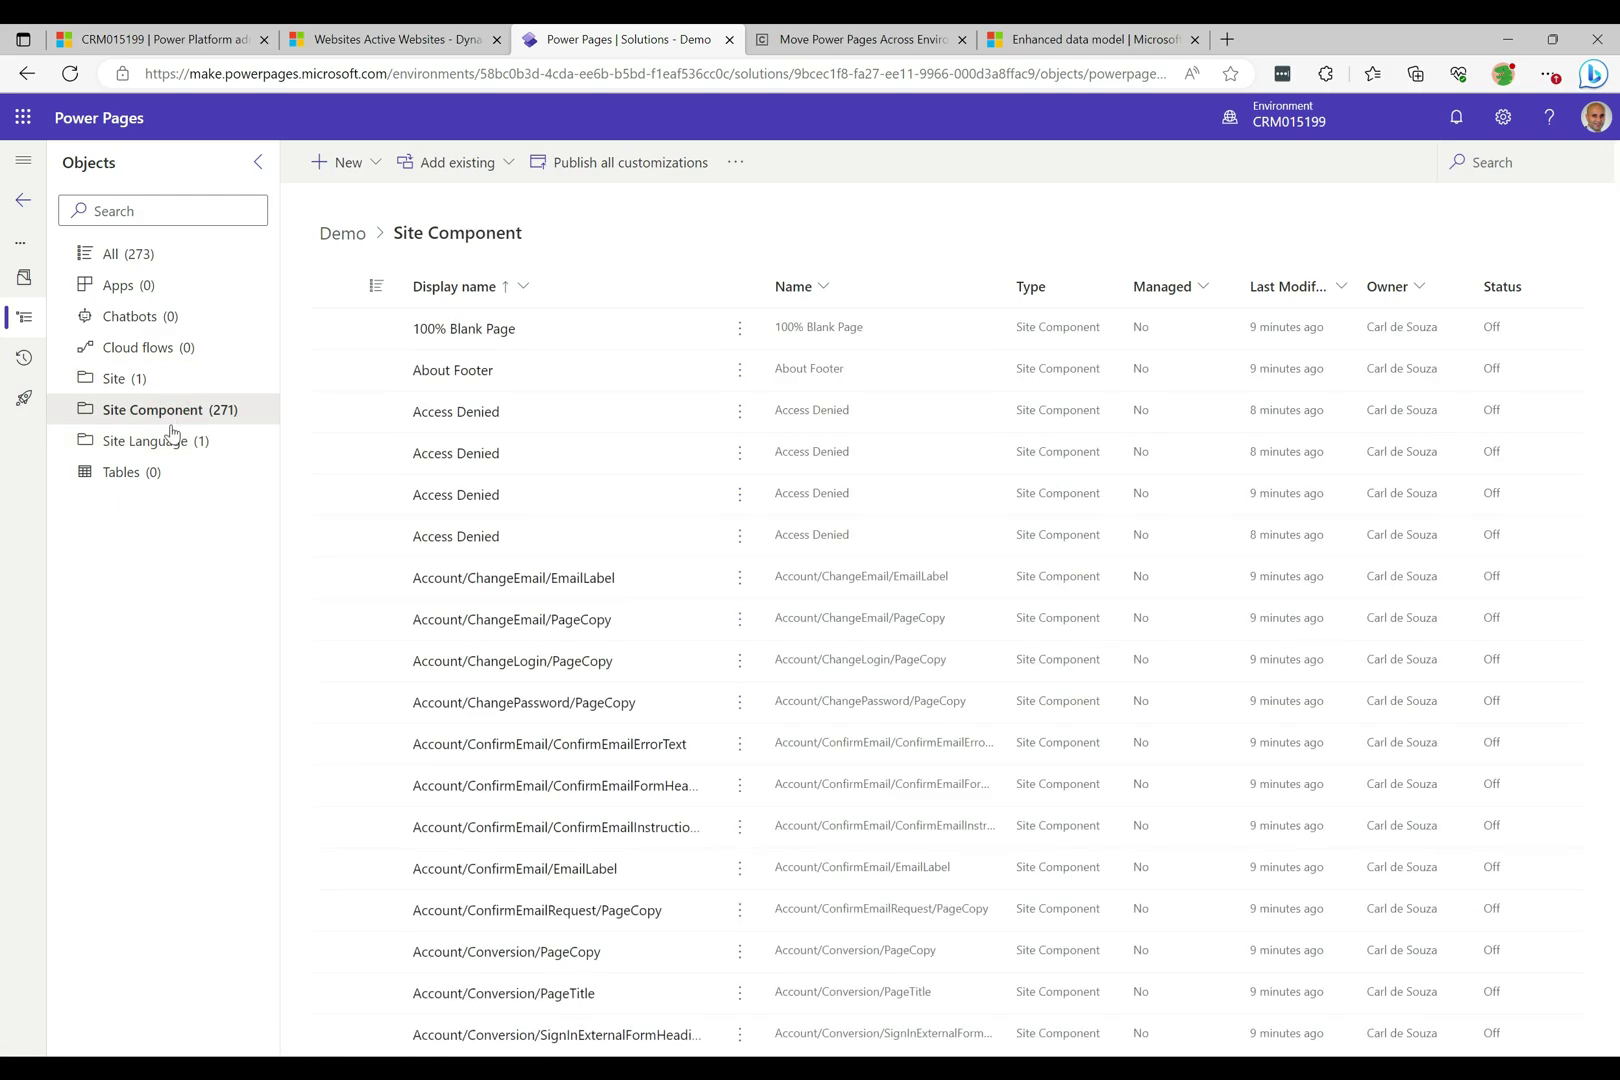
click(165, 449)
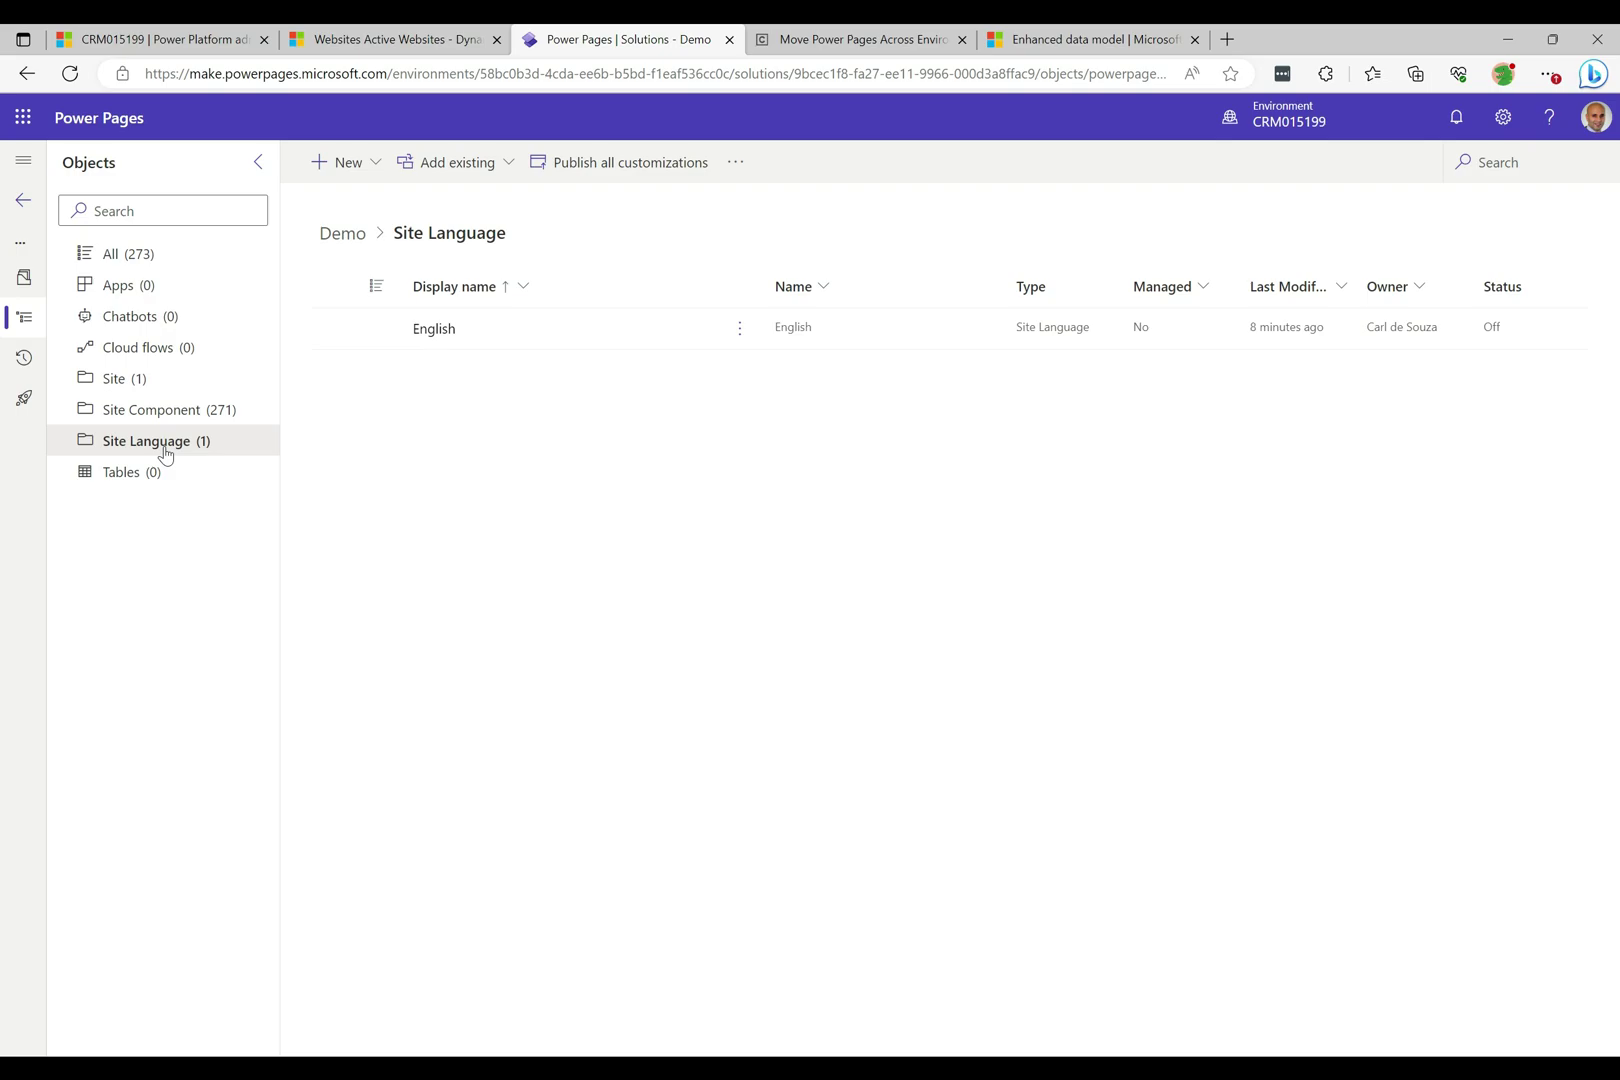
Export the Demo solution as managed with version 1.0.0.1 and download the exported zip file.
click(24, 201)
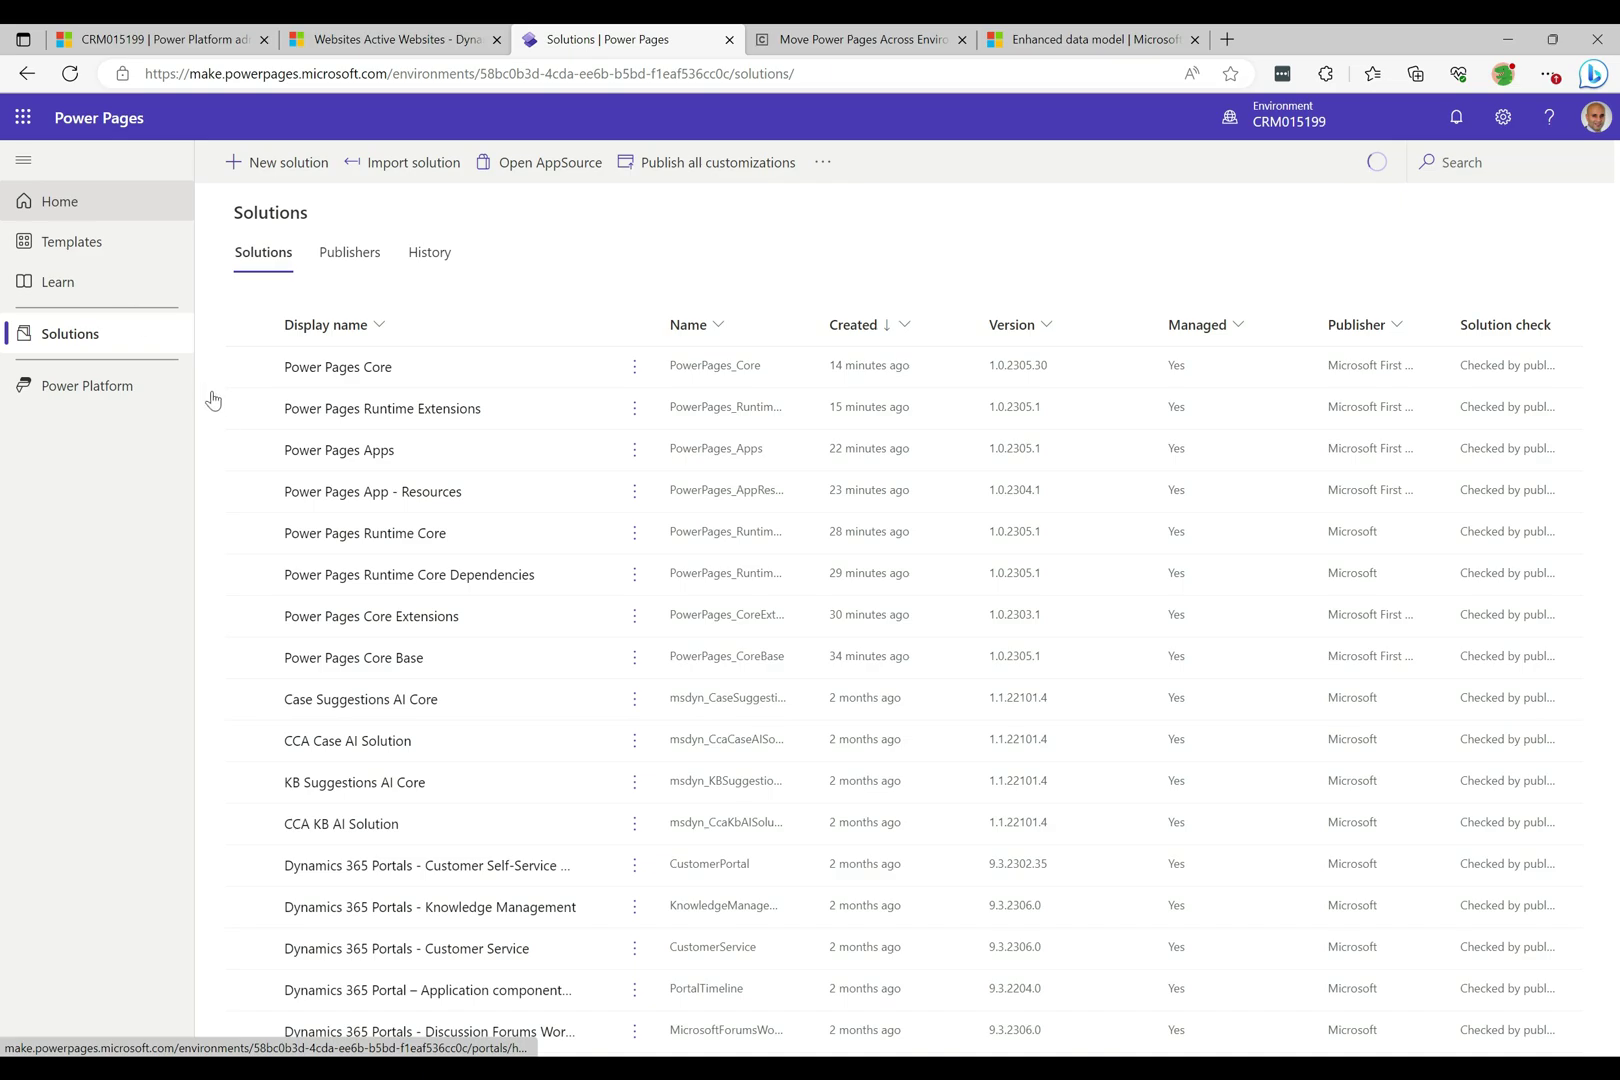
click(250, 368)
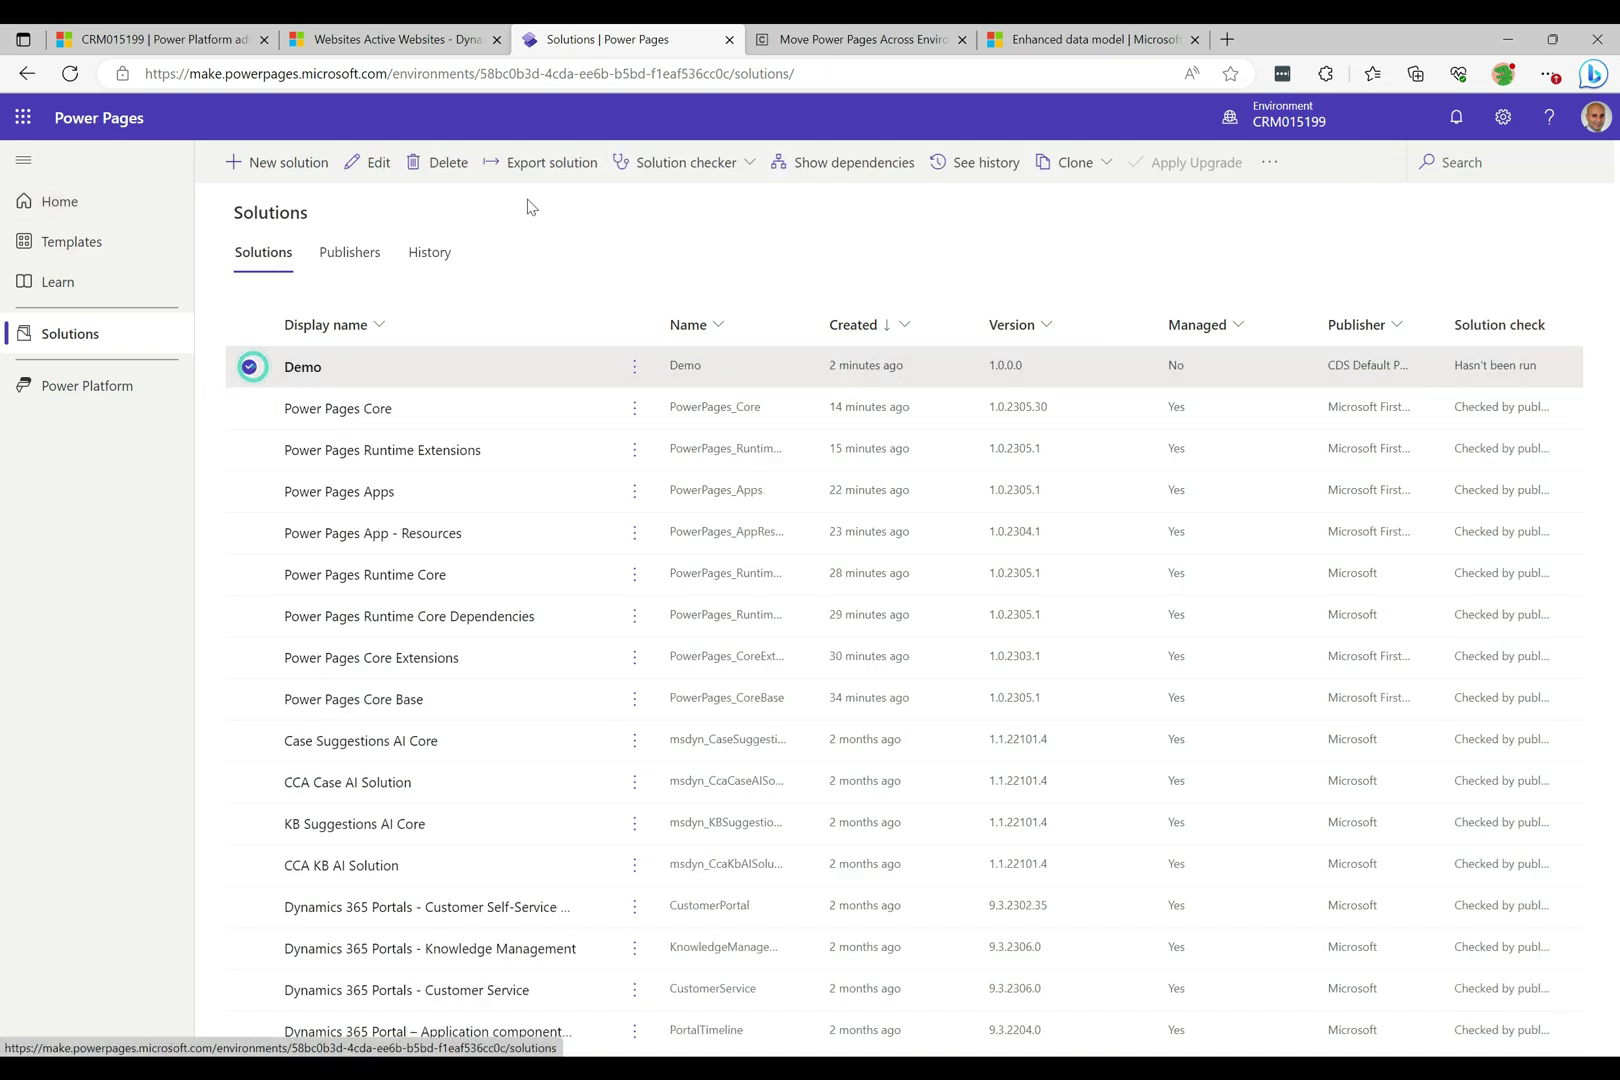
click(554, 170)
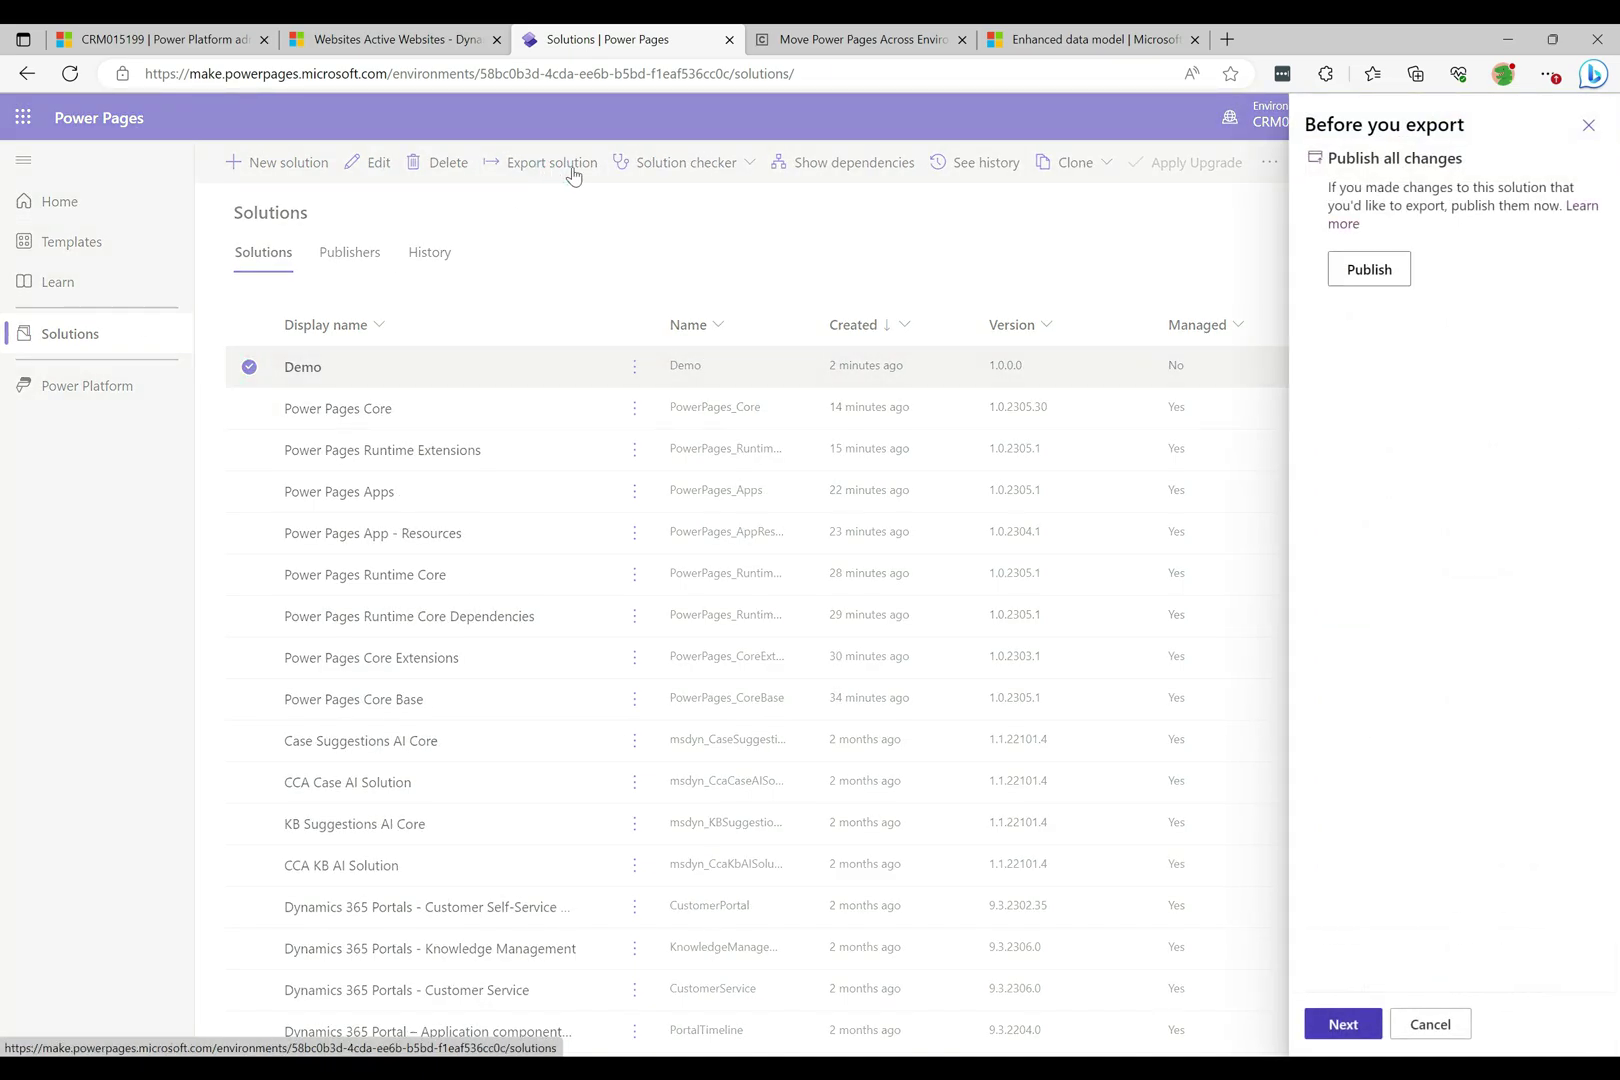
click(1340, 1025)
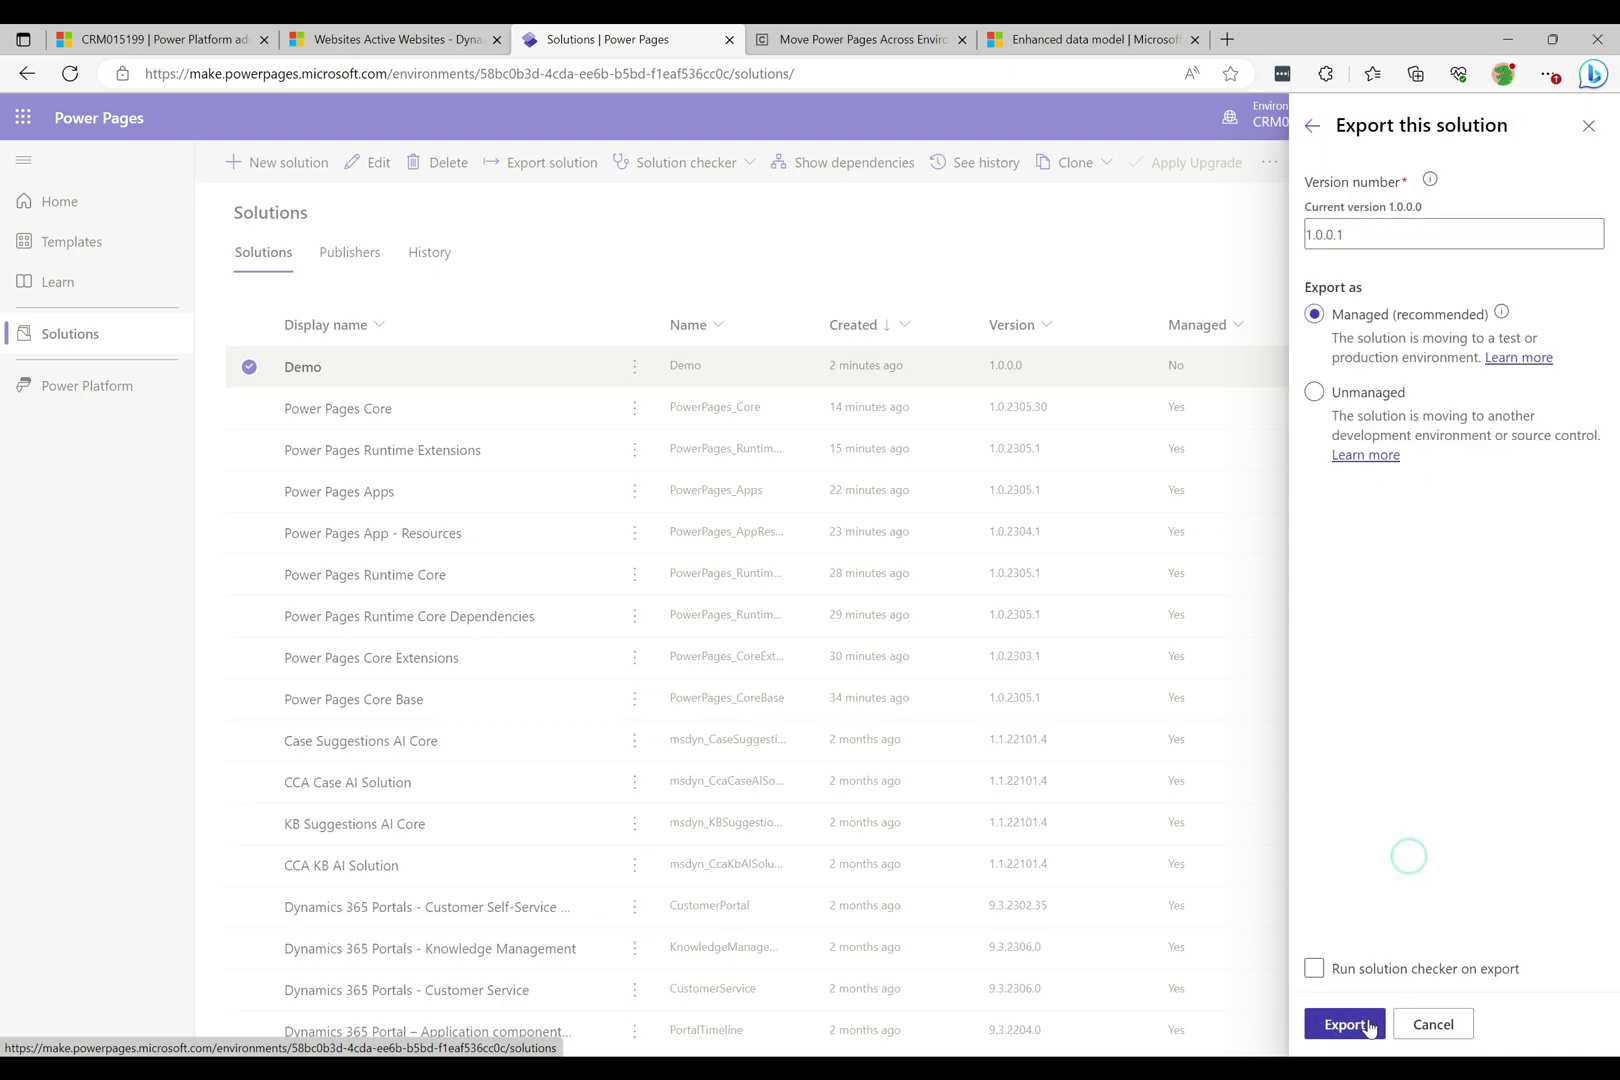
click(1364, 1025)
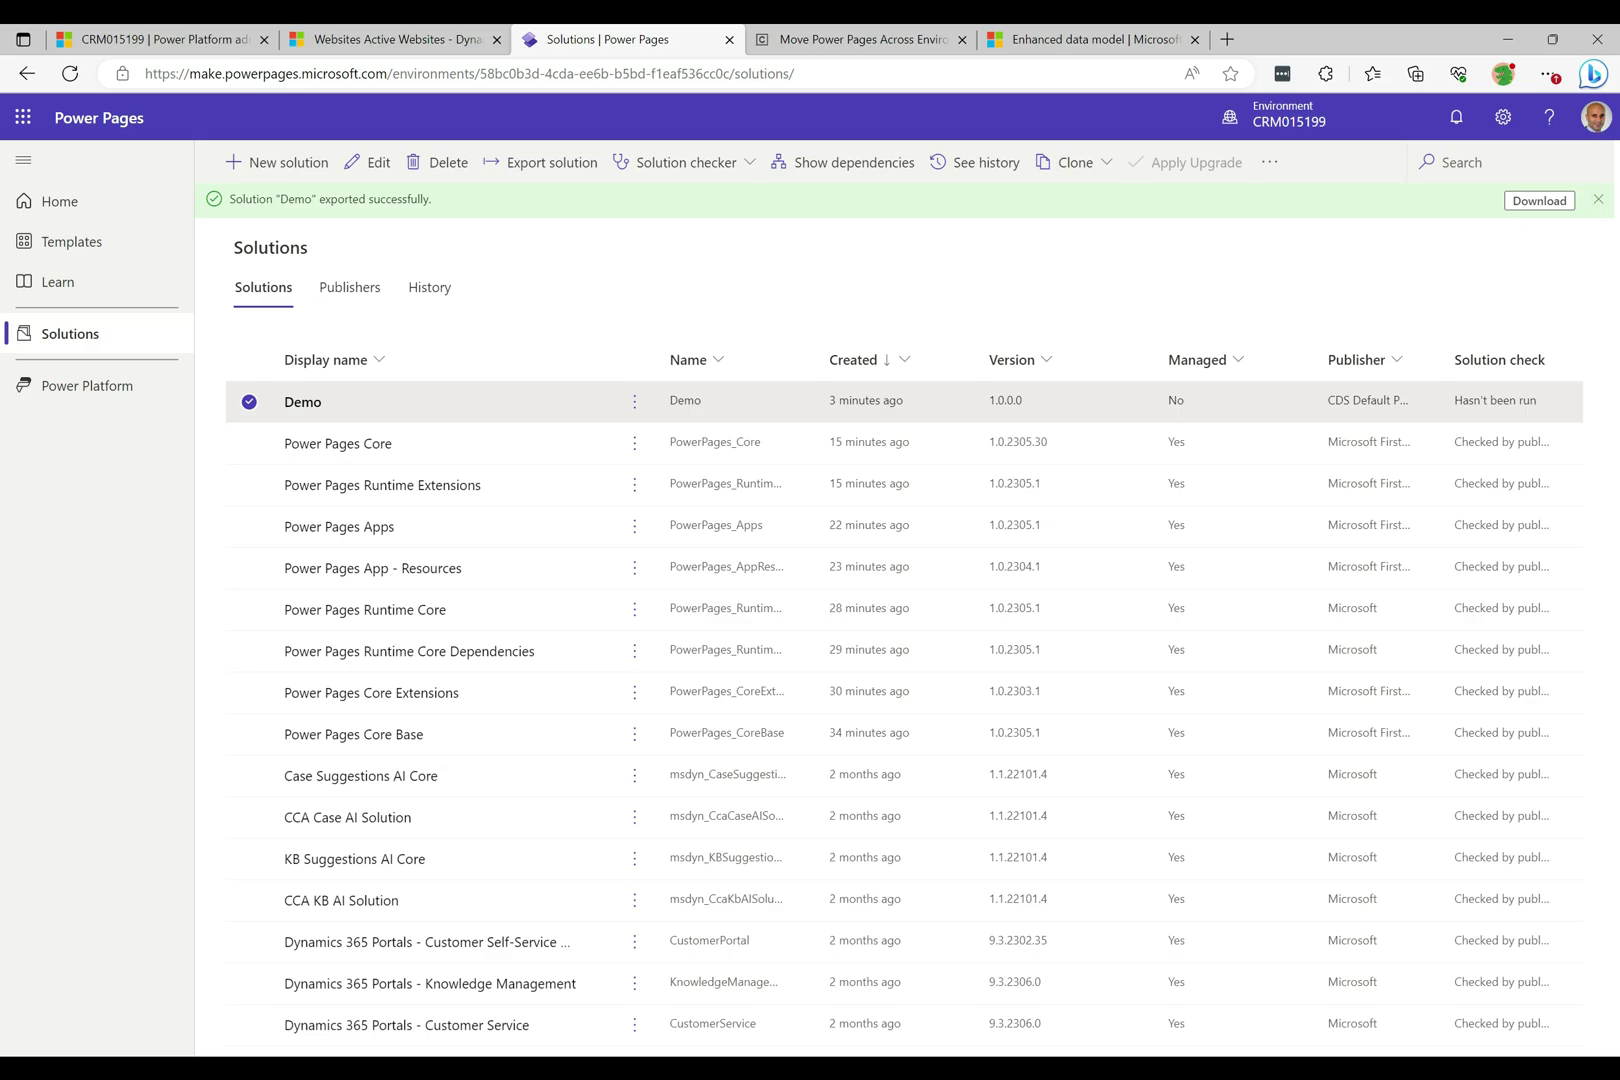
click(1539, 200)
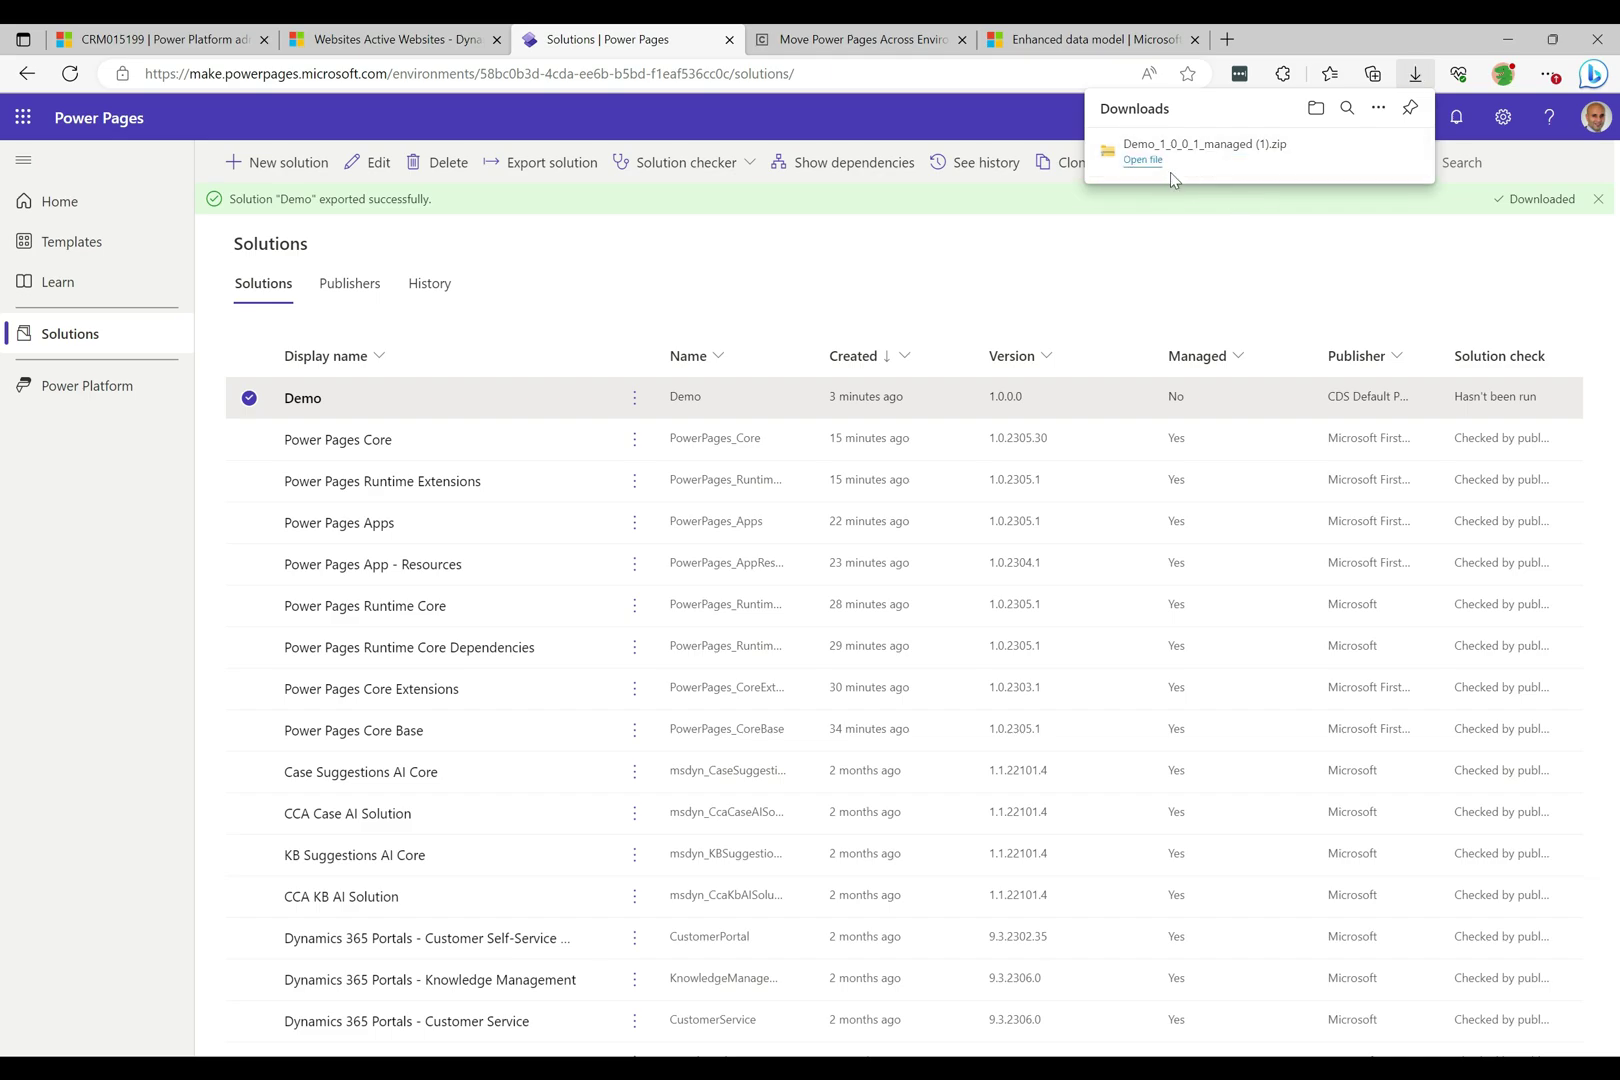
mouse_move(1196, 156)
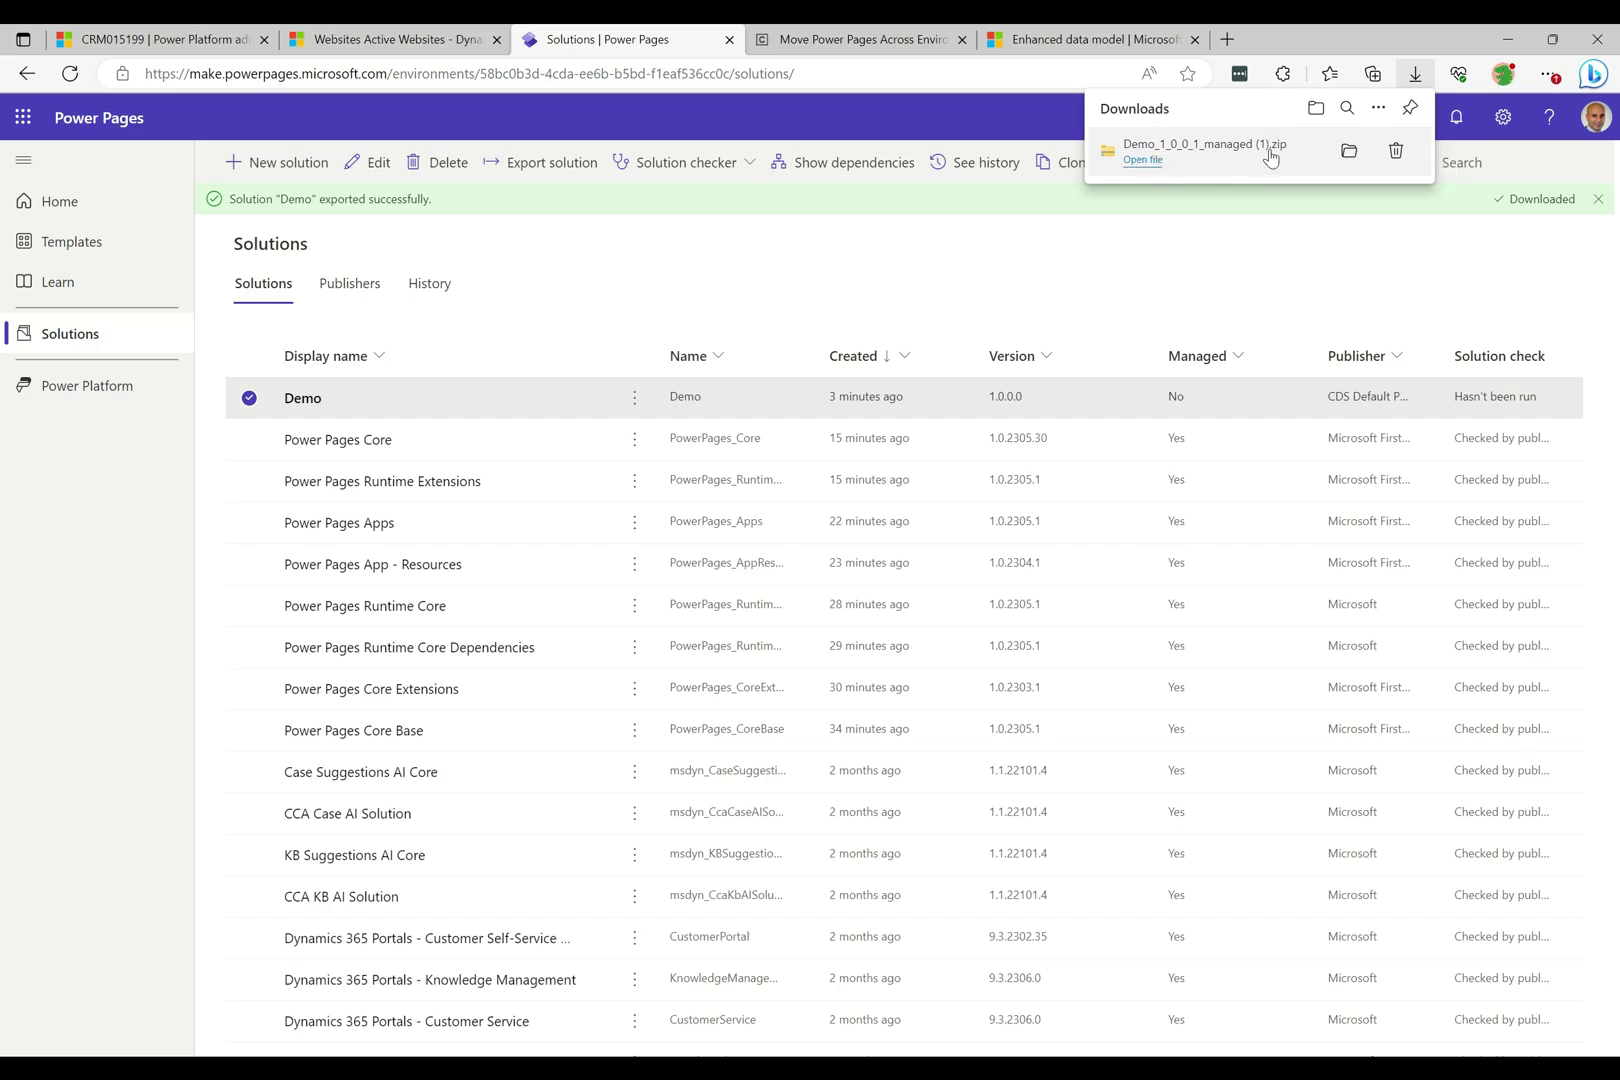
click(1059, 236)
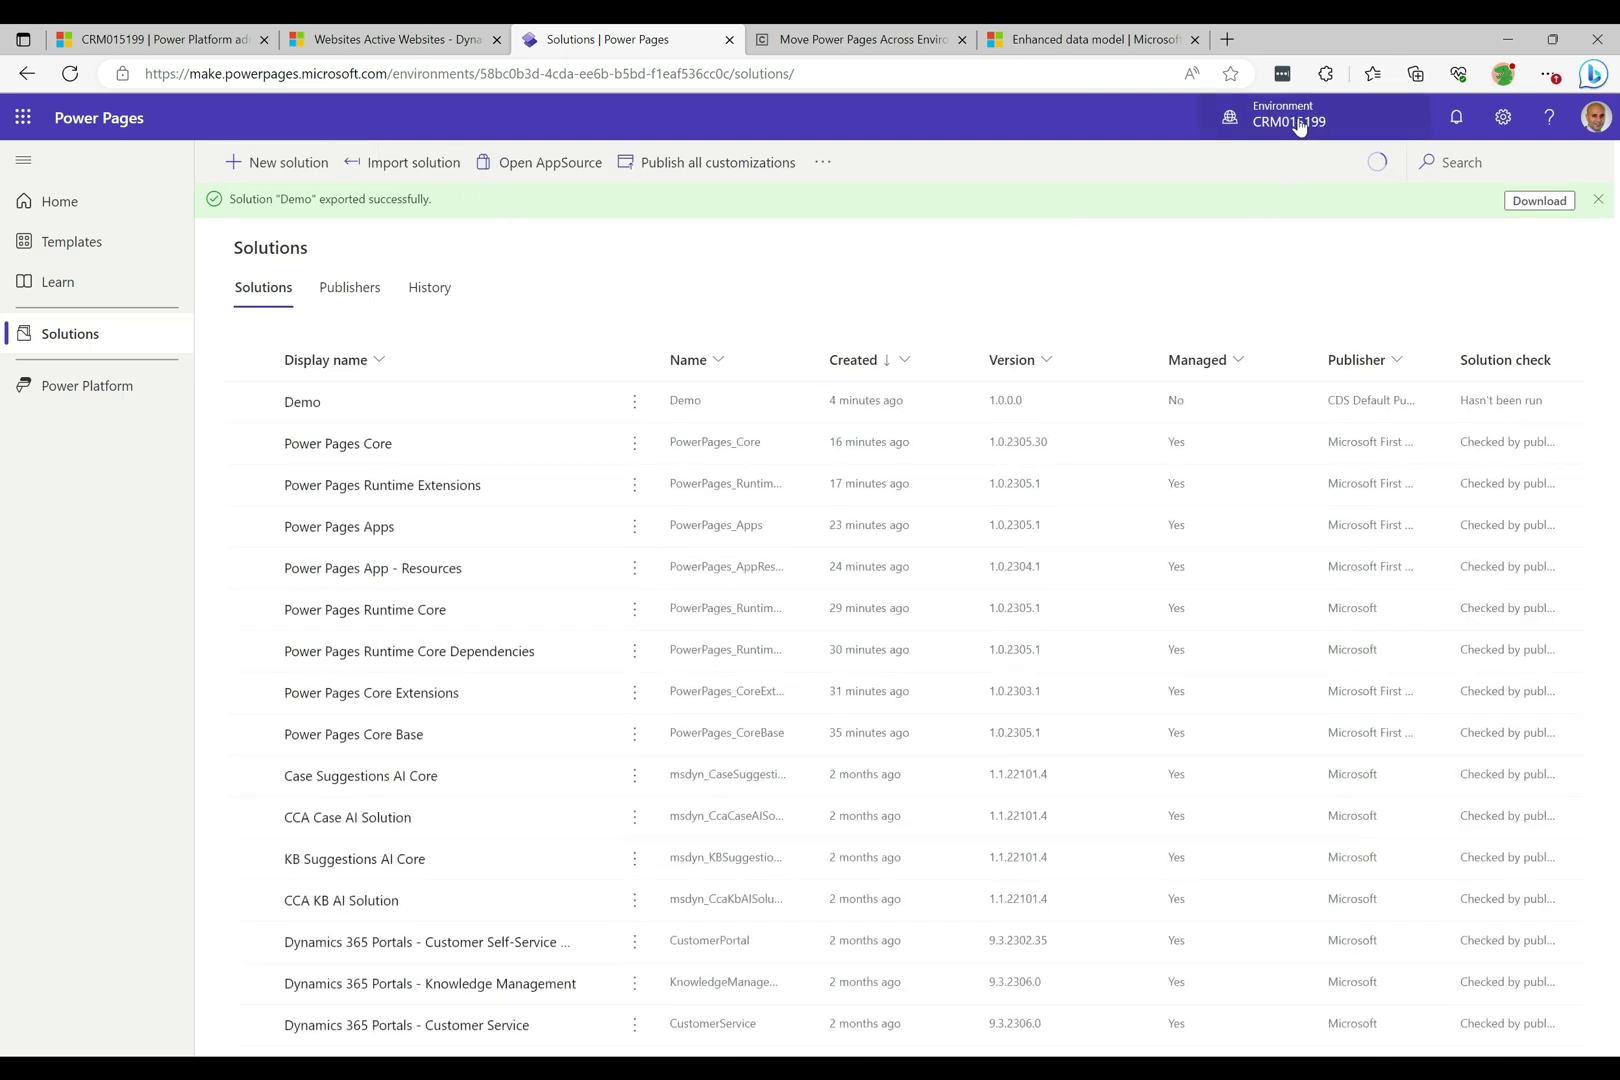
Switch Power Pages to the Customer Service Trial environment.
click(1298, 122)
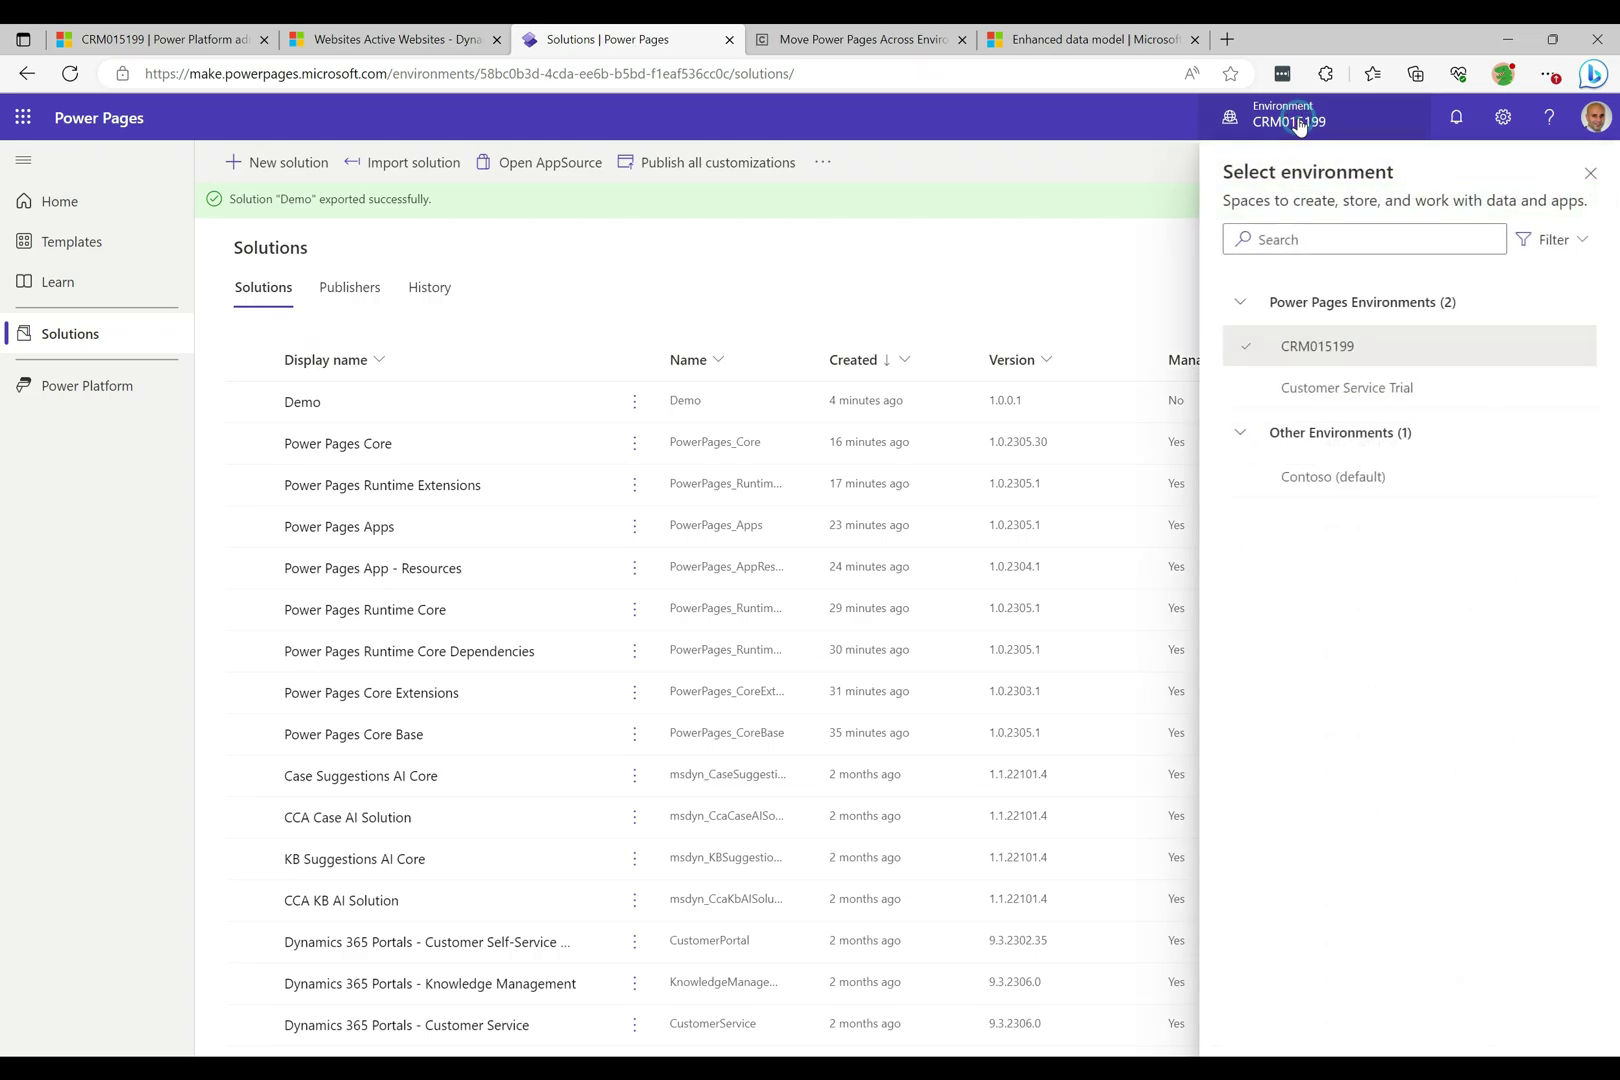
click(1296, 390)
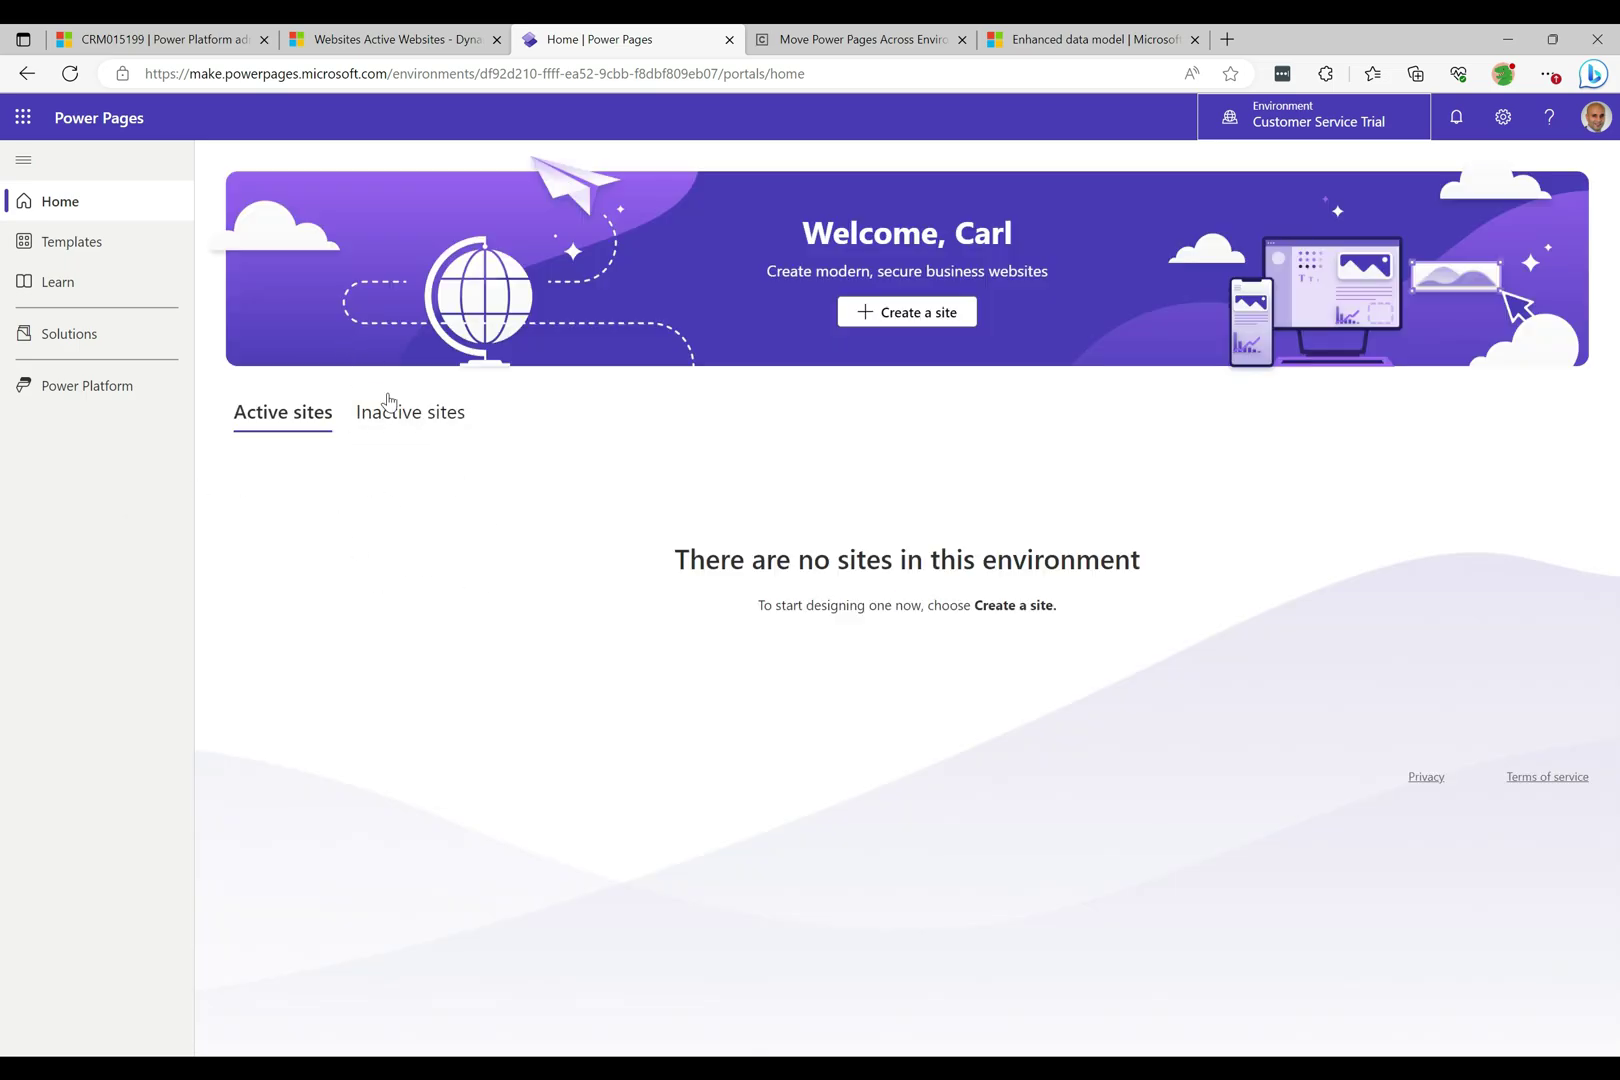
Import the managed solution file Demo_1_0_0_1_managed (1).zip into the Customer Service Trial environment after checking its inactive and active sites.
click(390, 410)
click(259, 424)
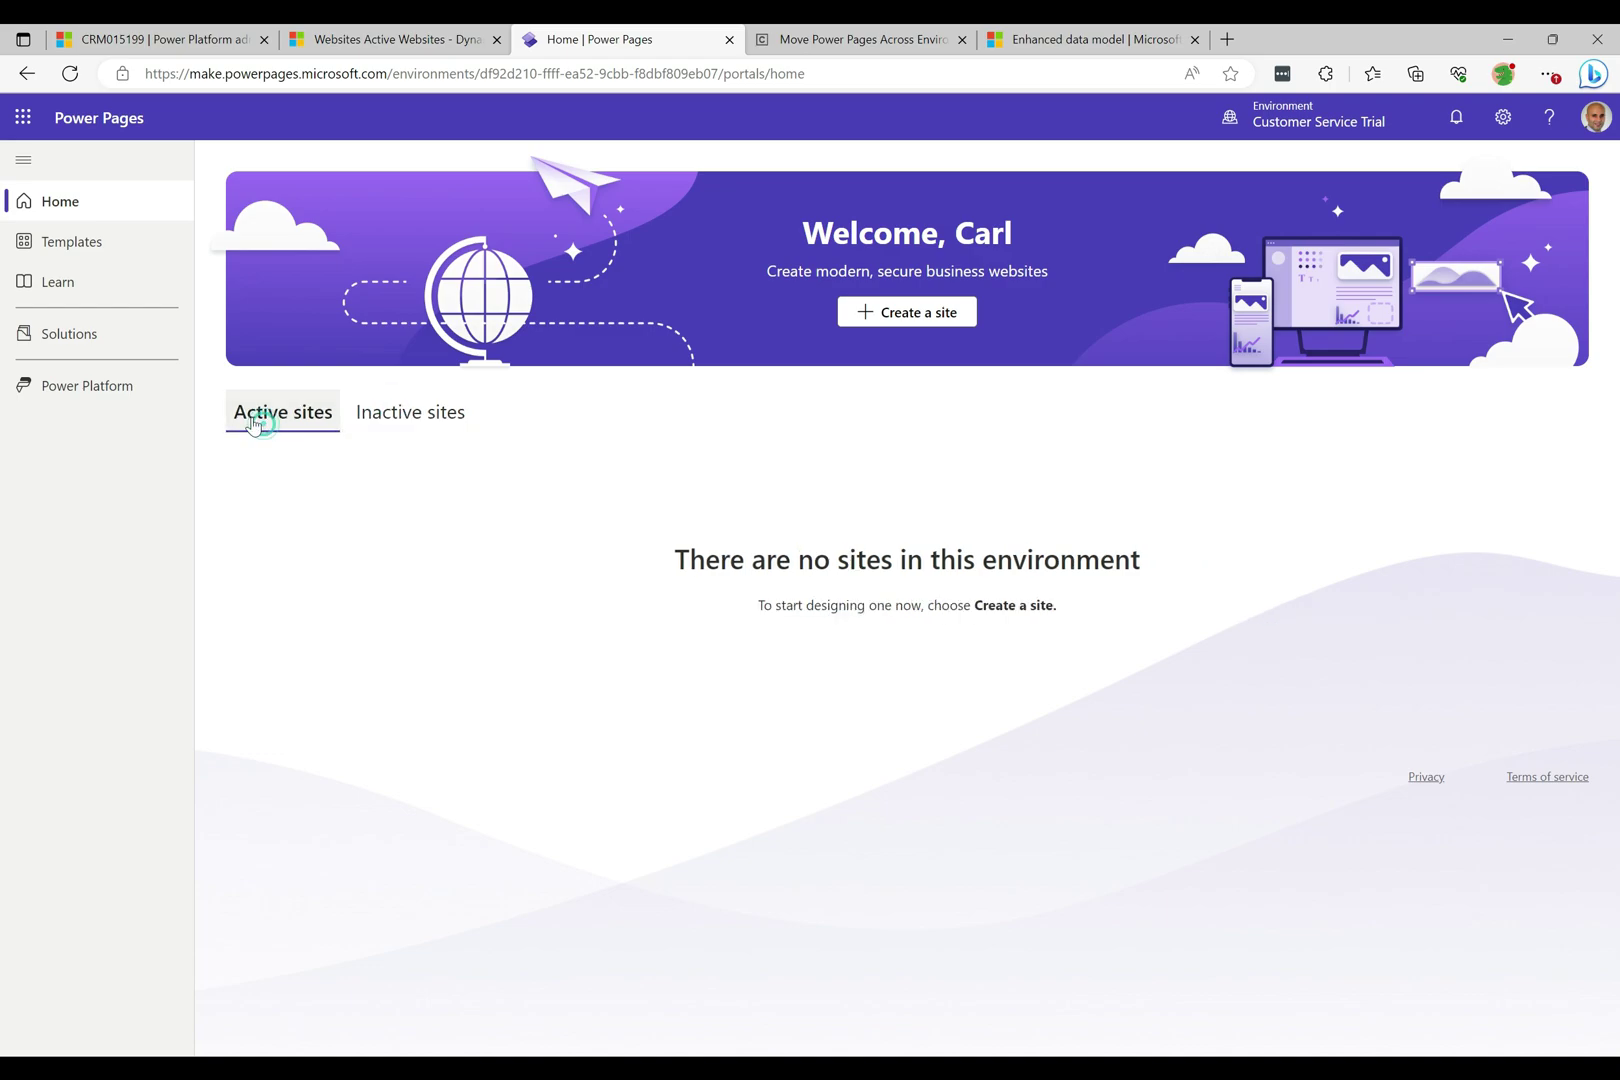
click(90, 349)
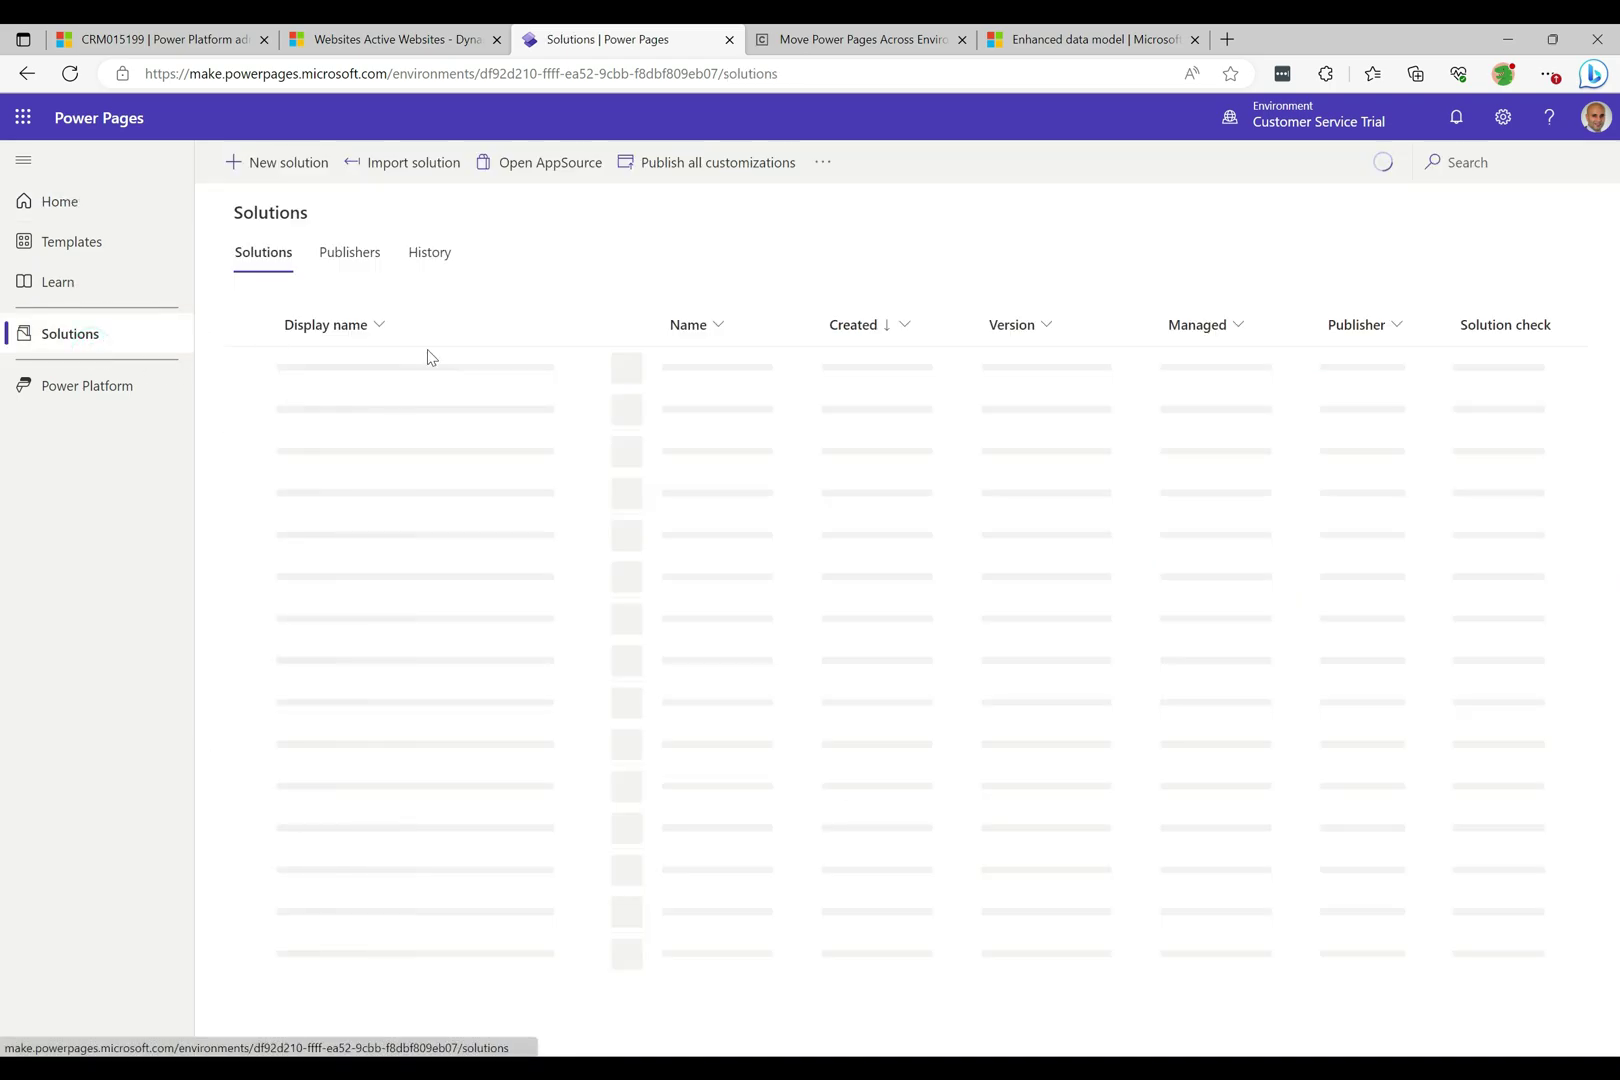
click(416, 162)
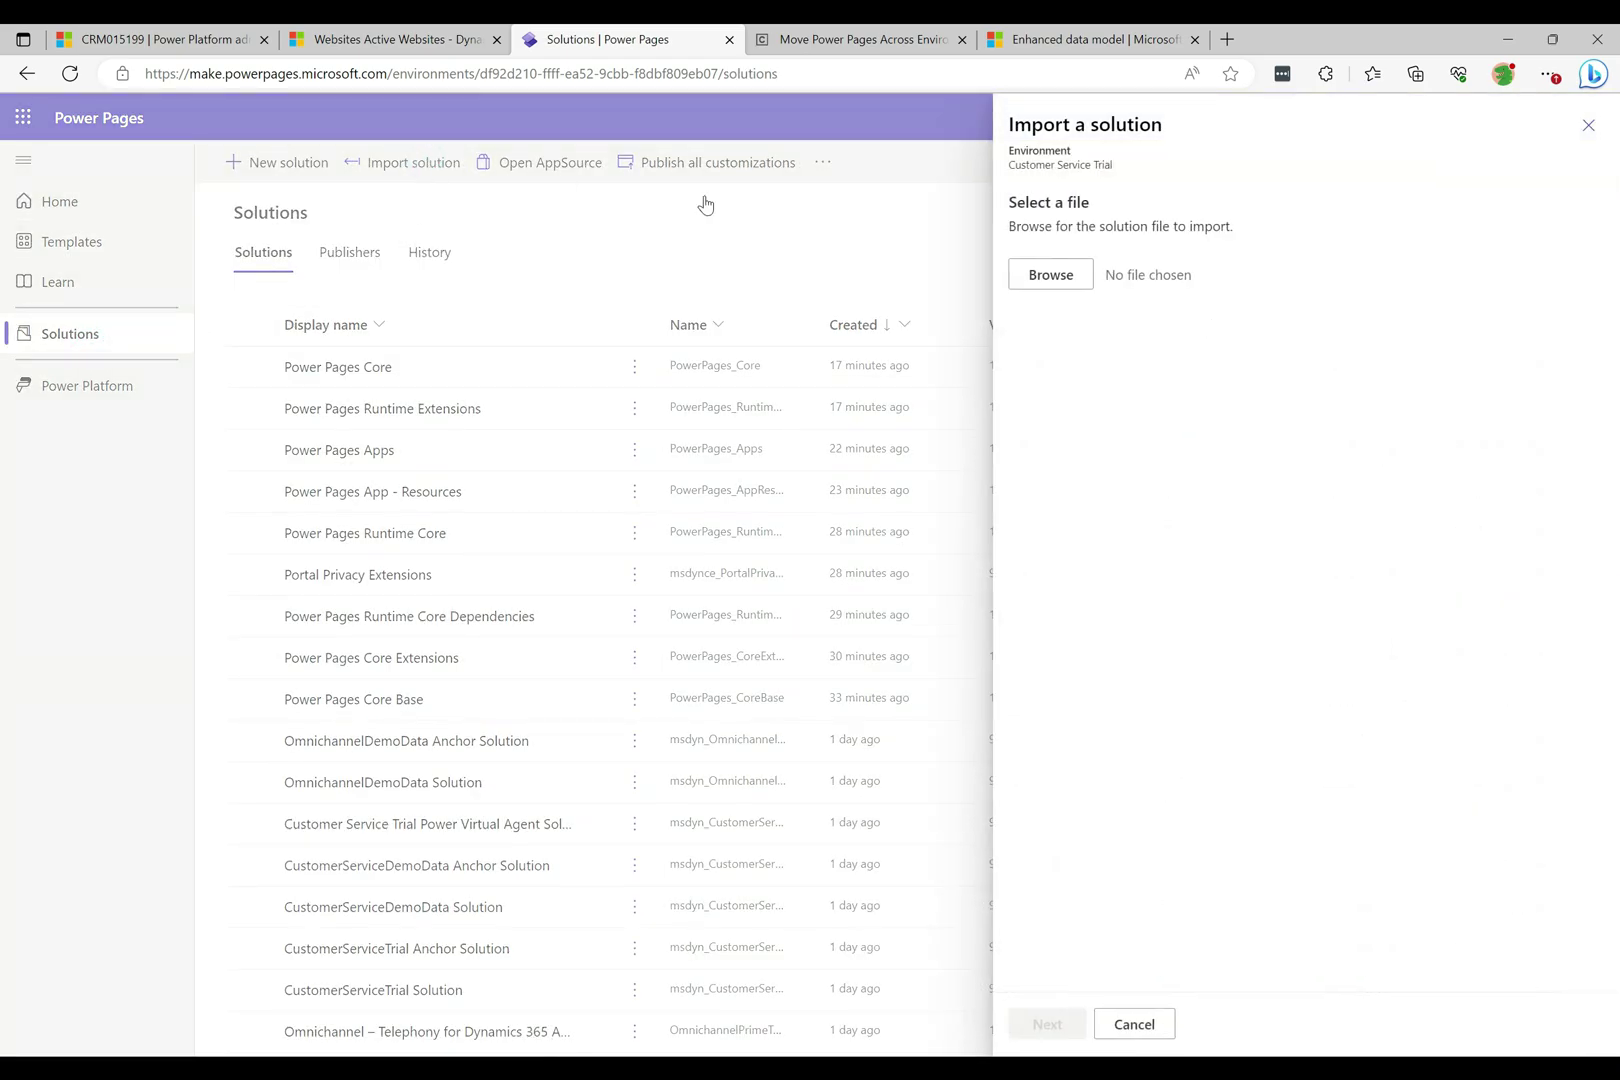
click(1050, 275)
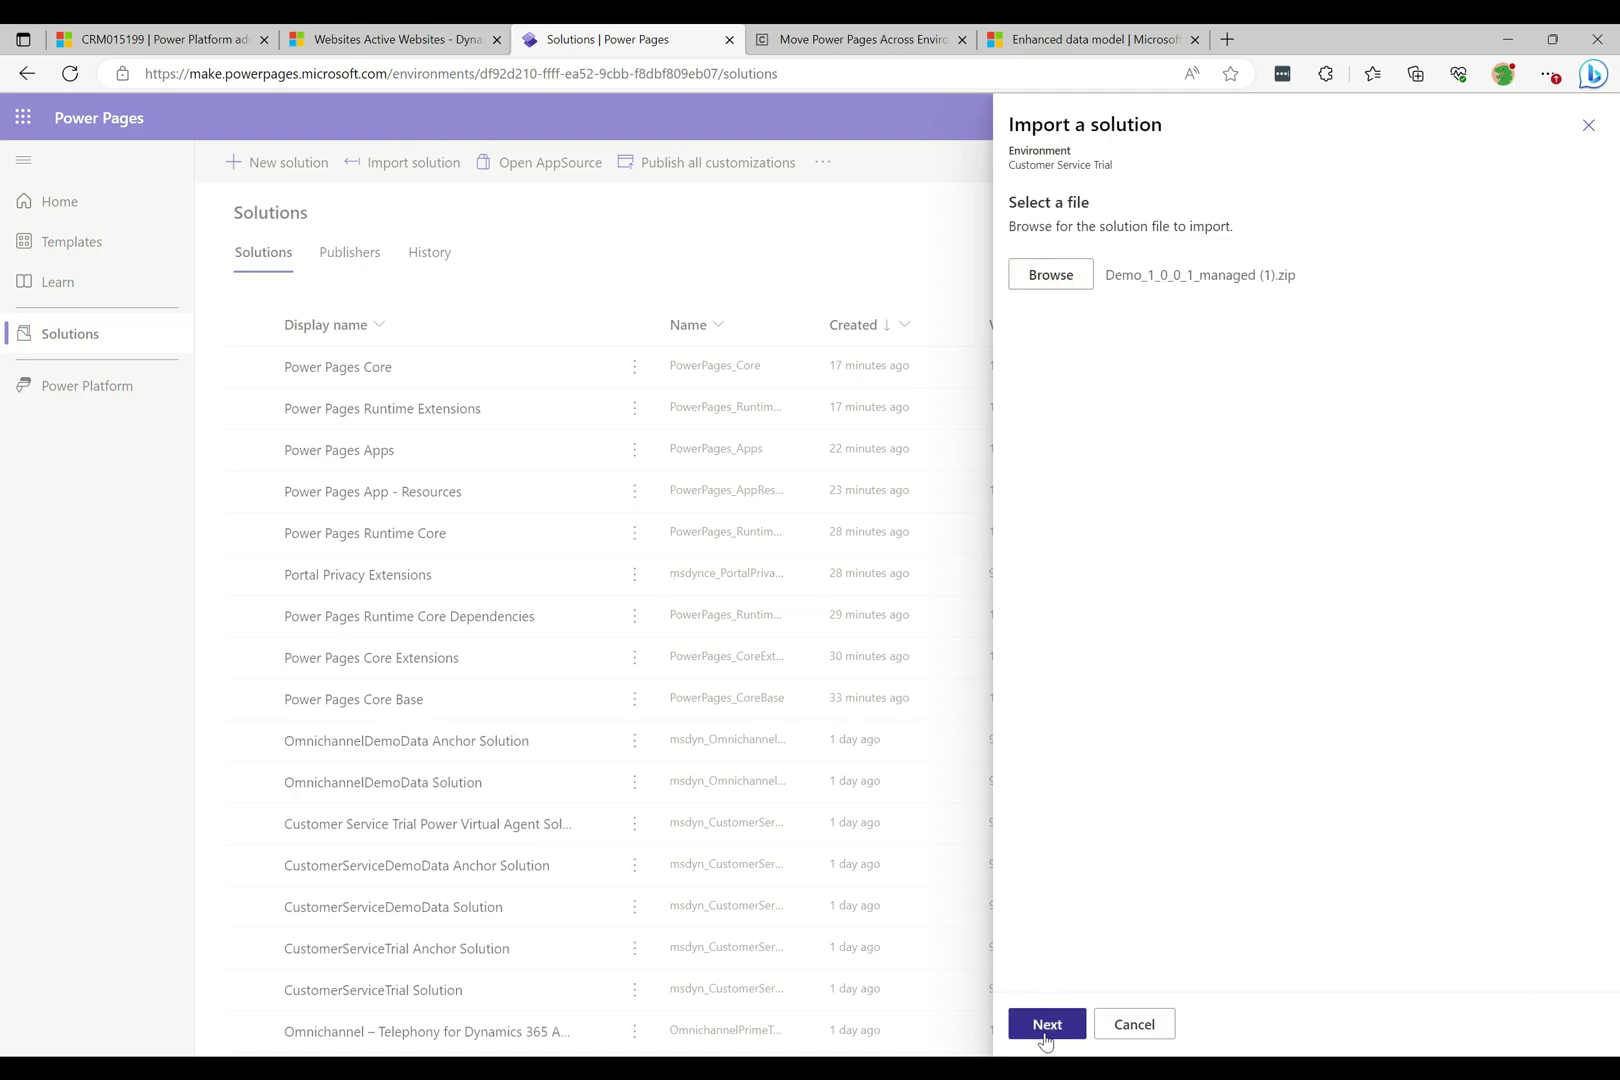
click(1046, 1024)
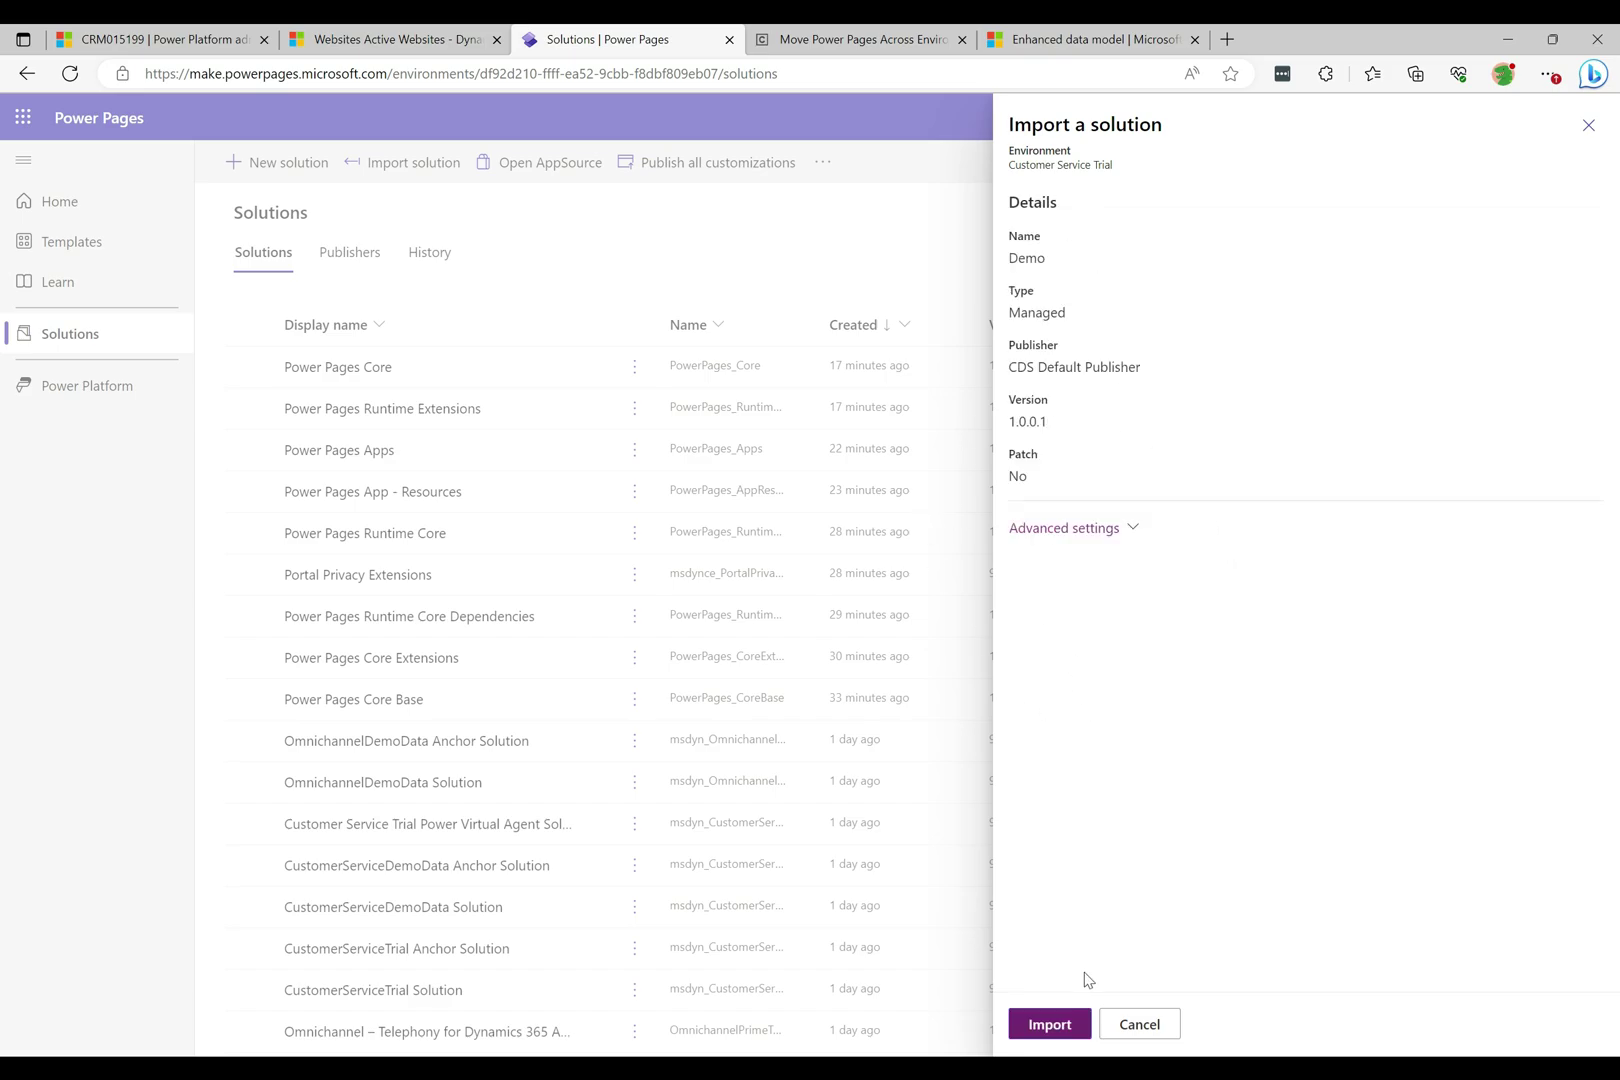
click(1050, 1024)
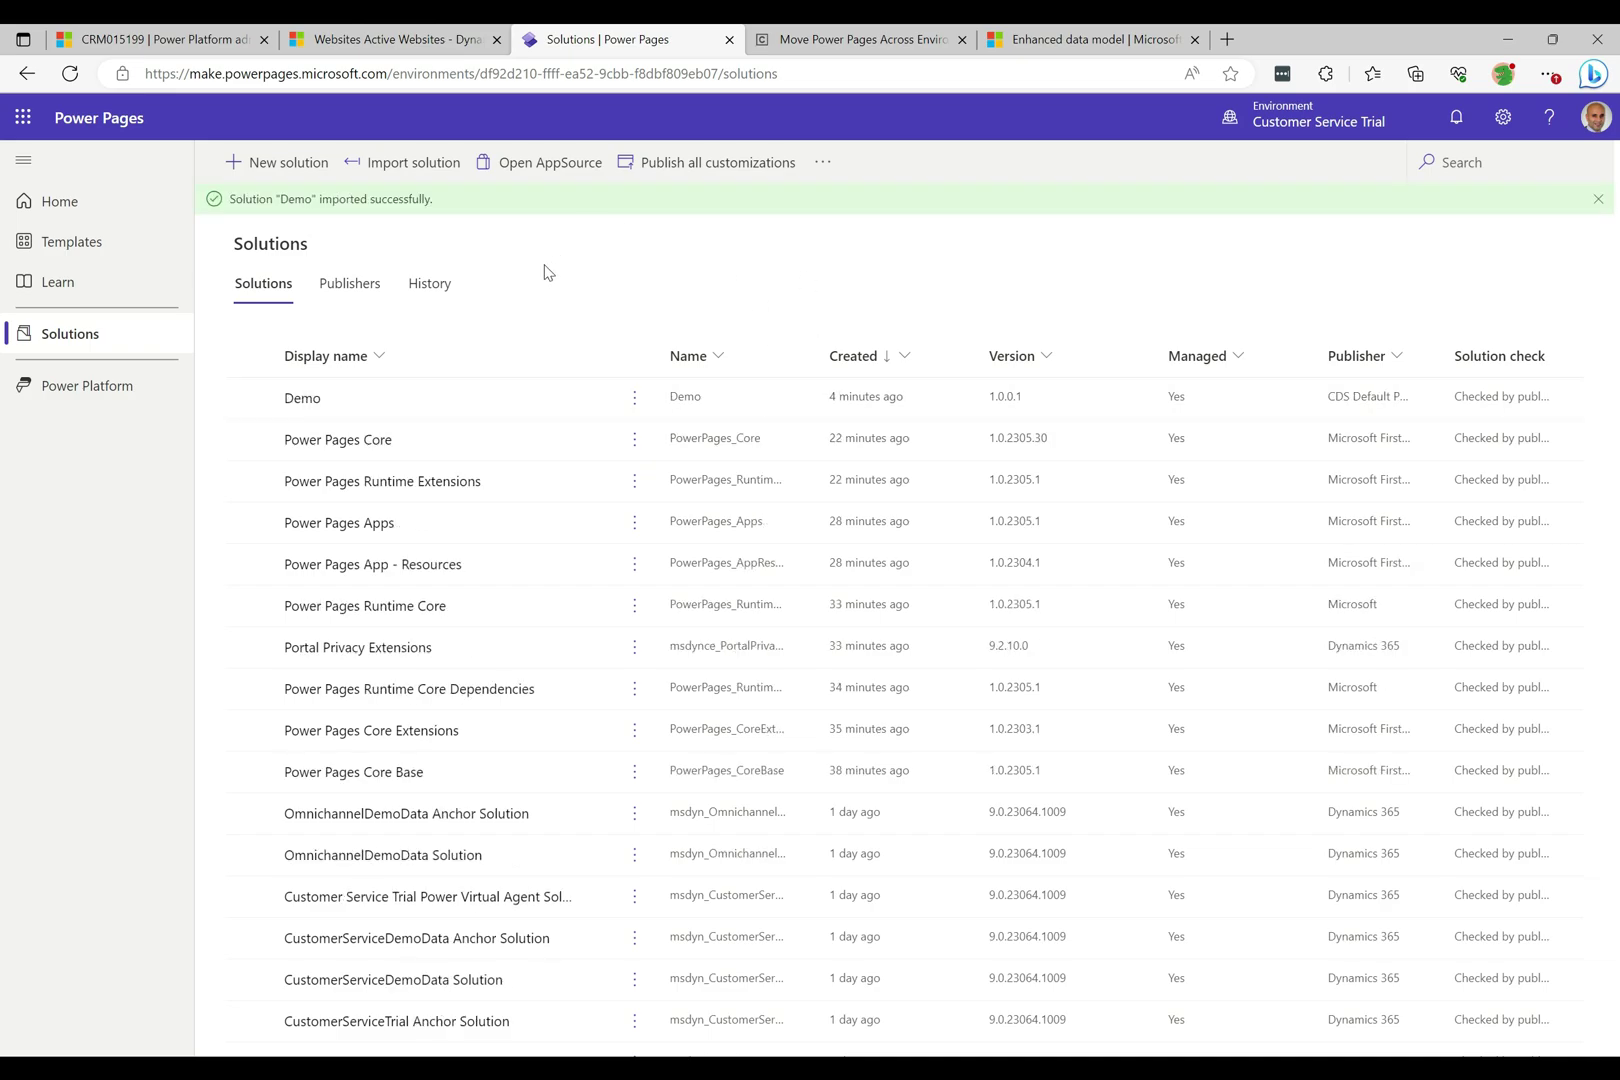
Reactivate the inactive Site 1 in Customer Service Trial with the web address site-mctsr1.powerappsportals.com.
click(108, 210)
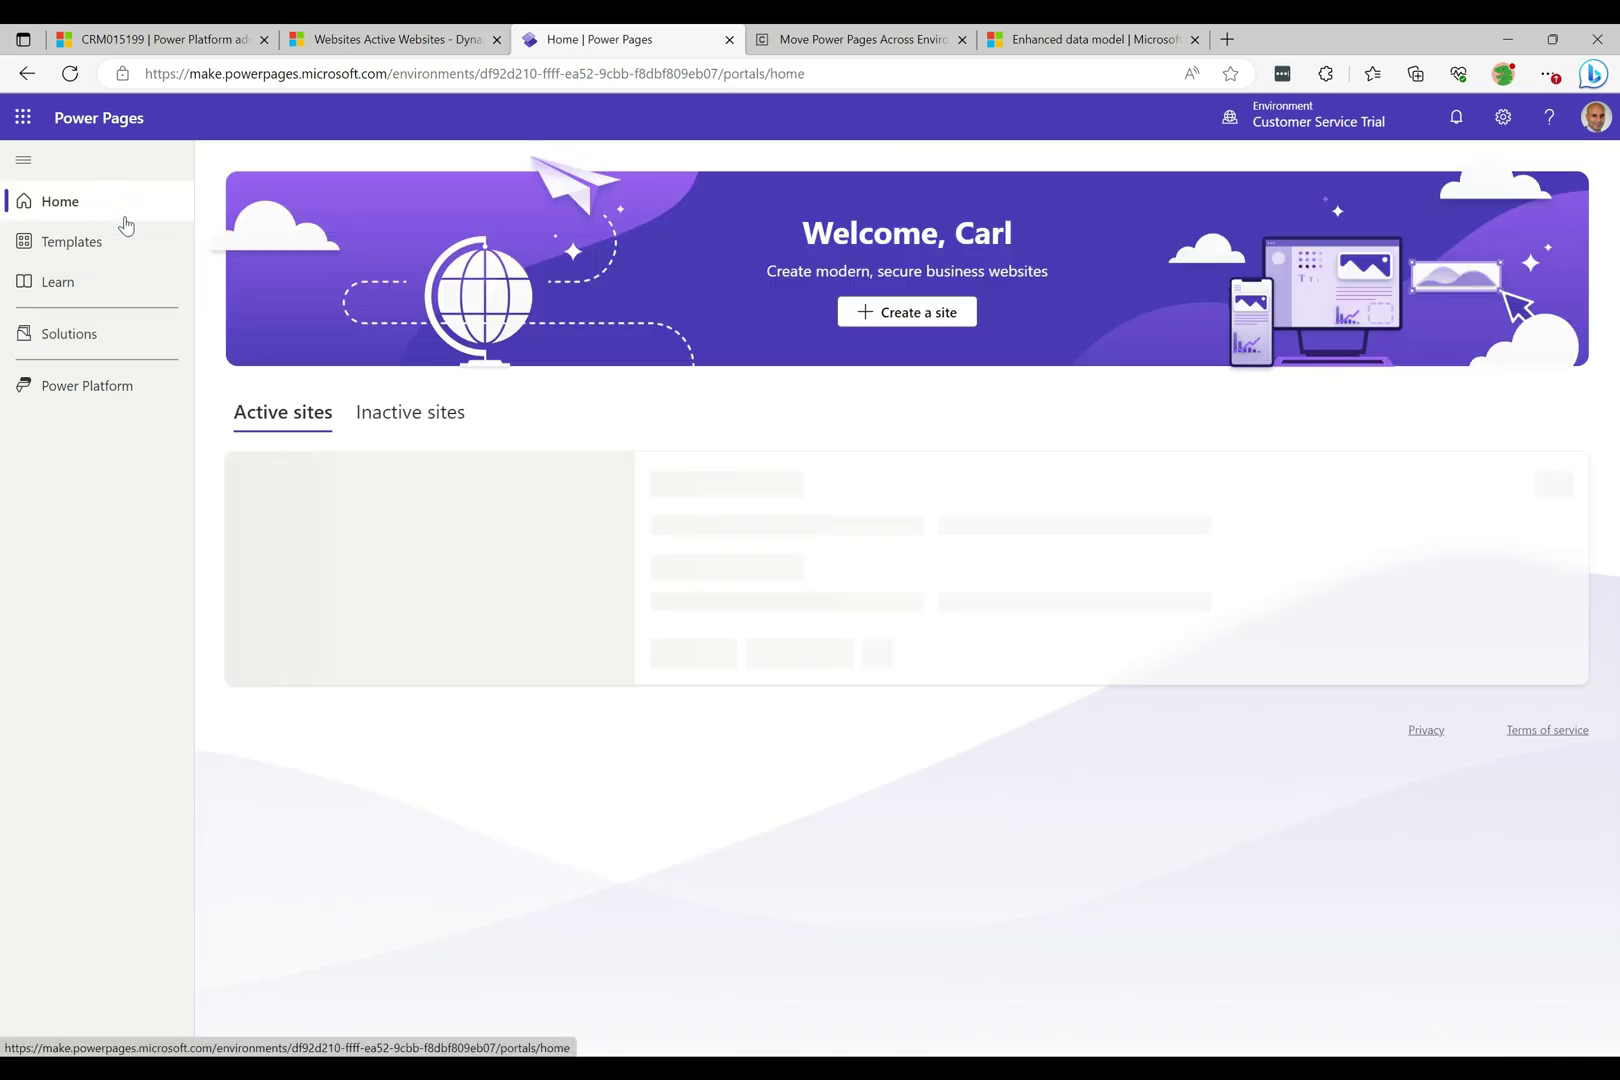
click(405, 423)
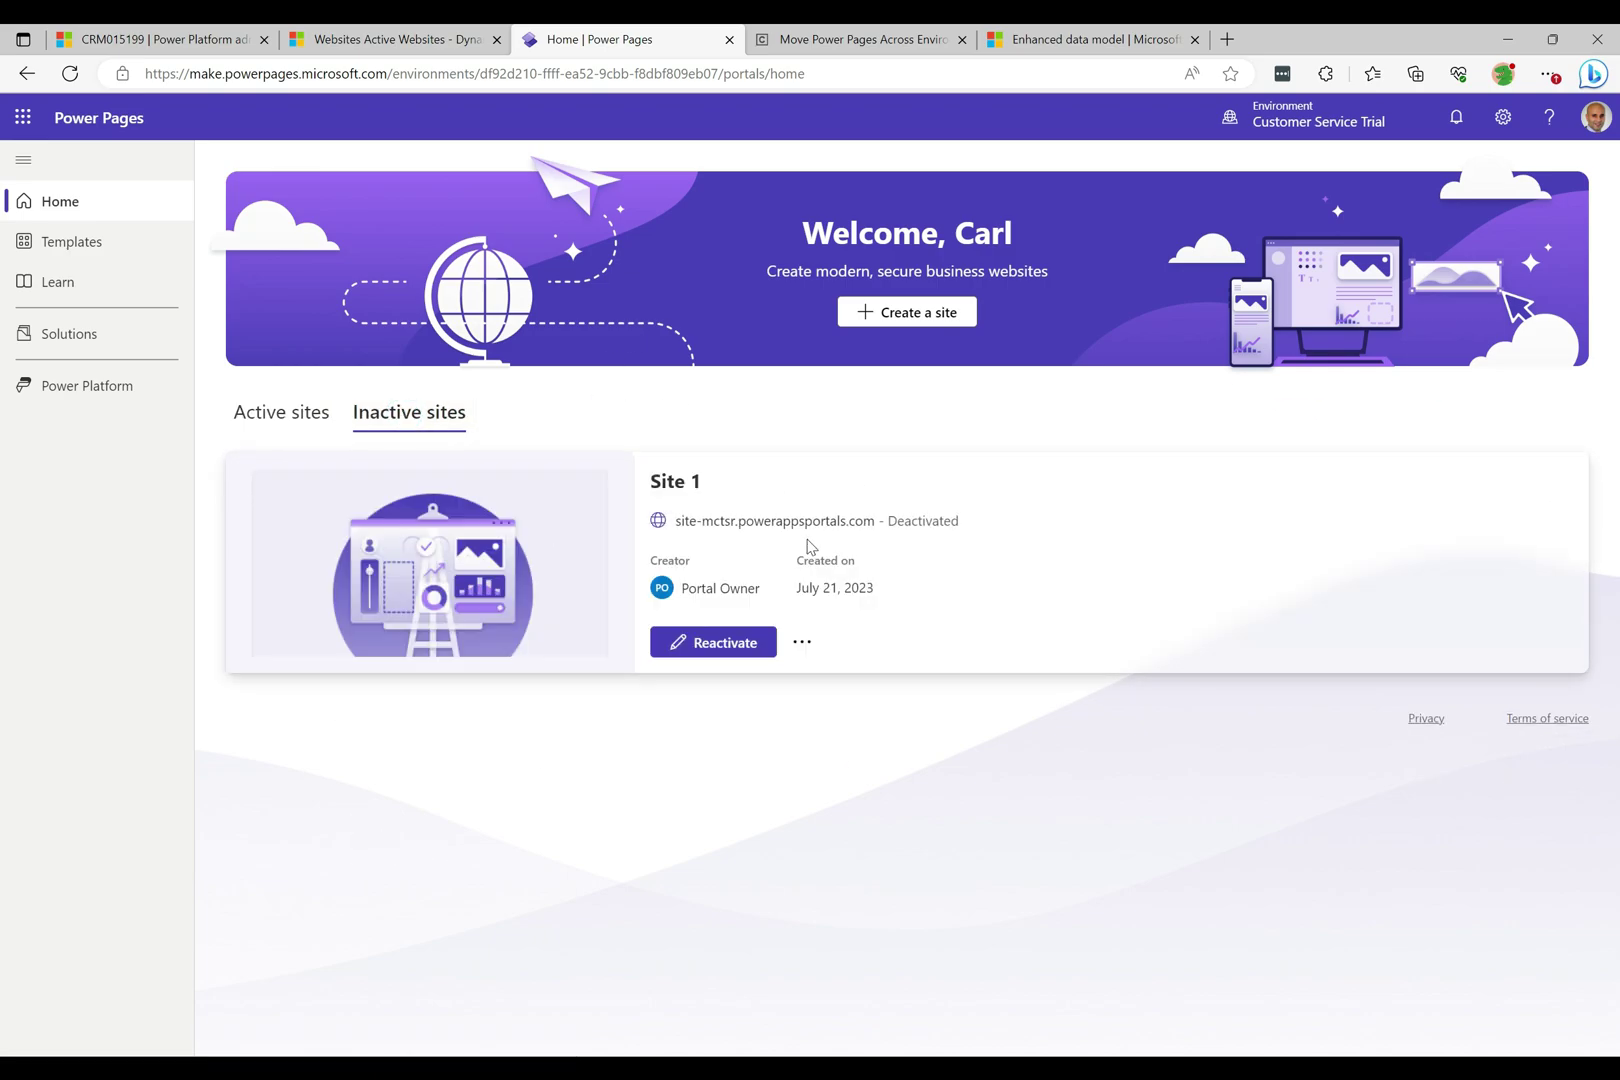
click(711, 645)
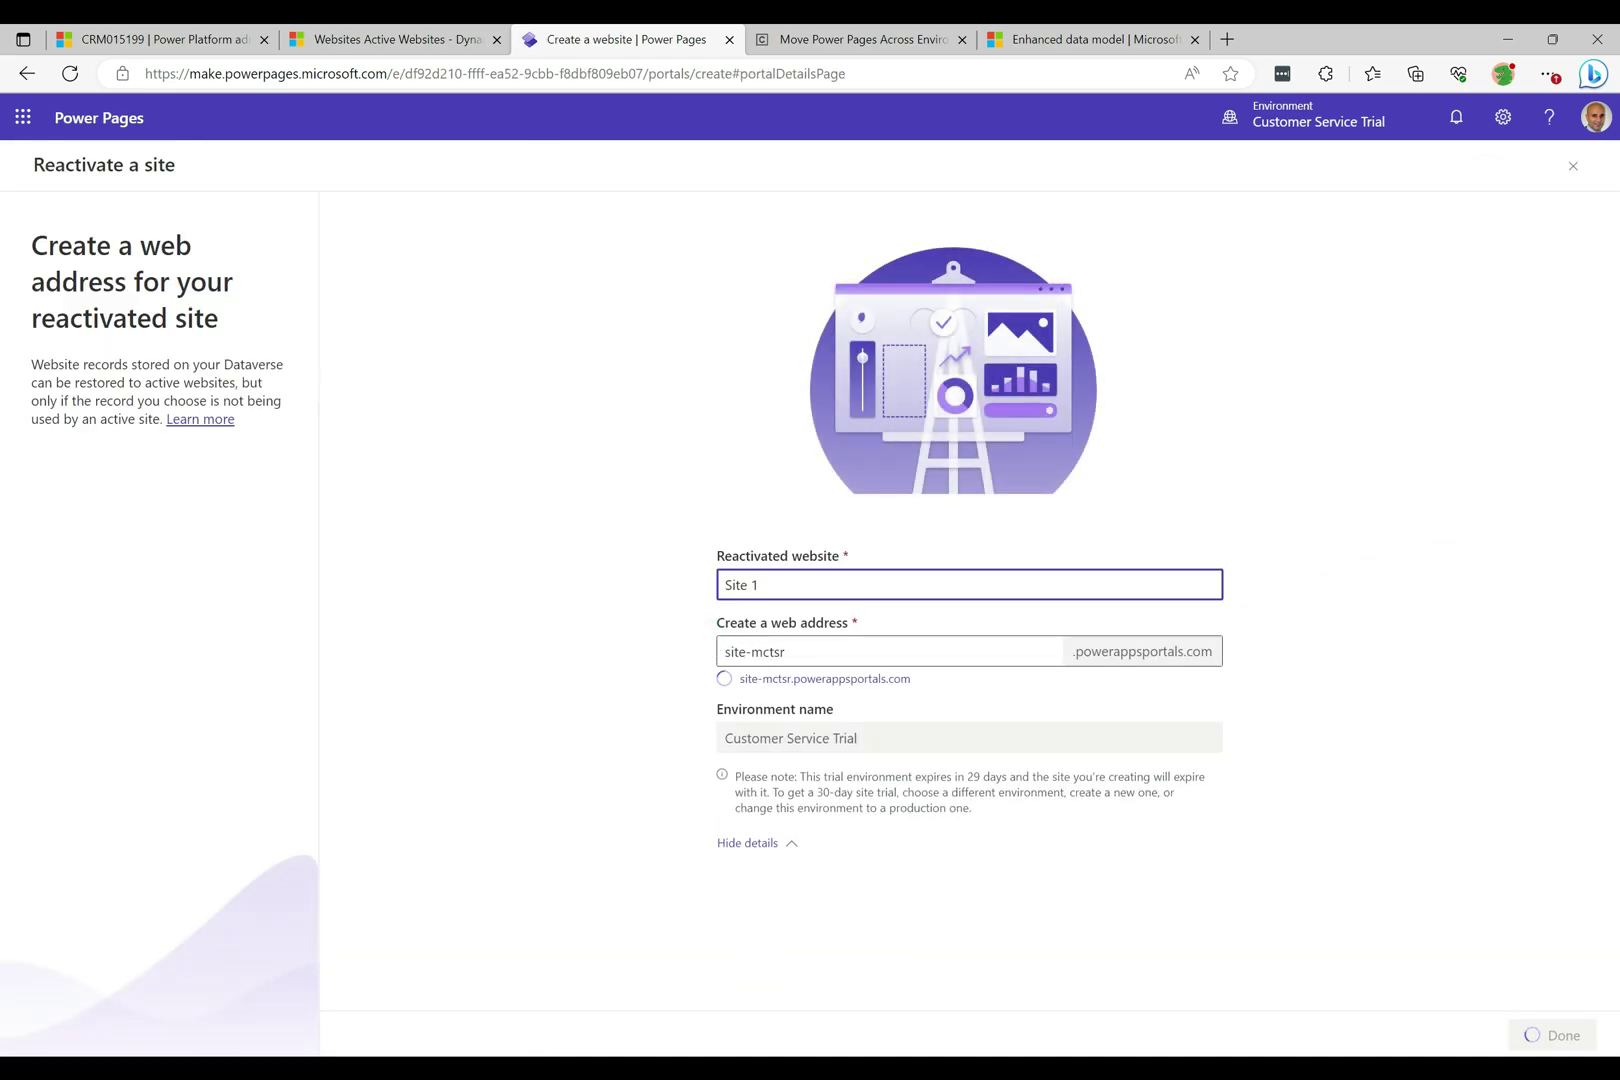
click(788, 656)
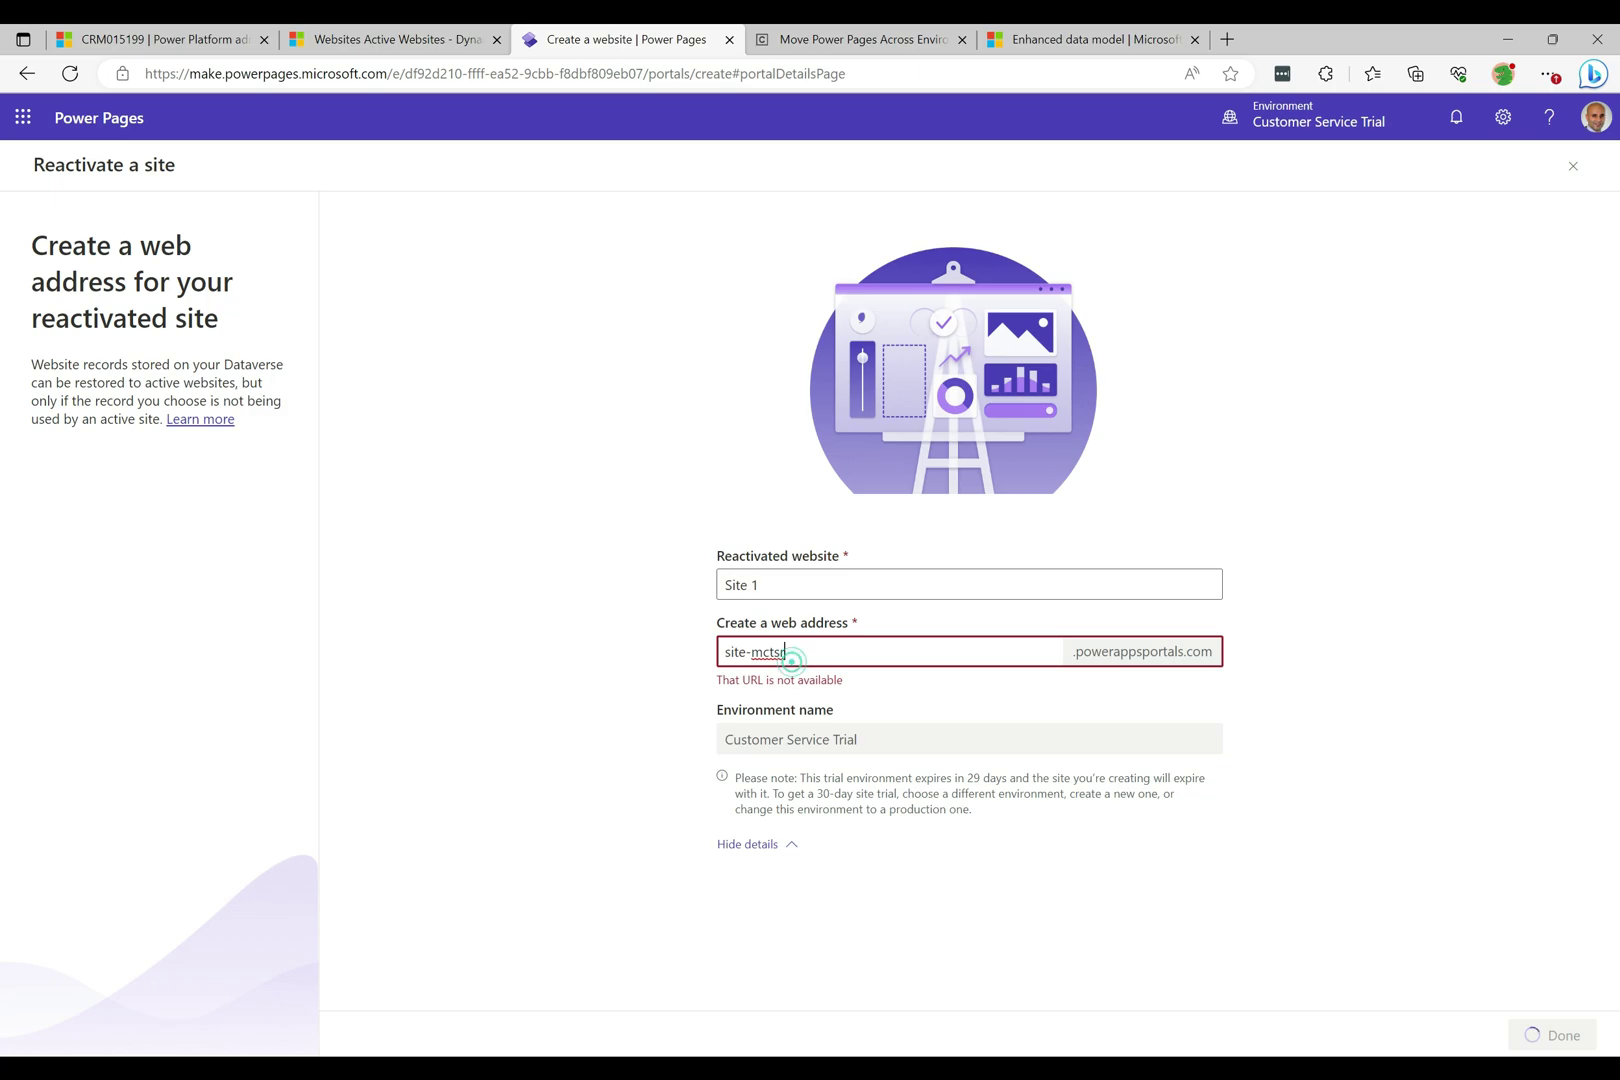
text(1)
key(Tab)
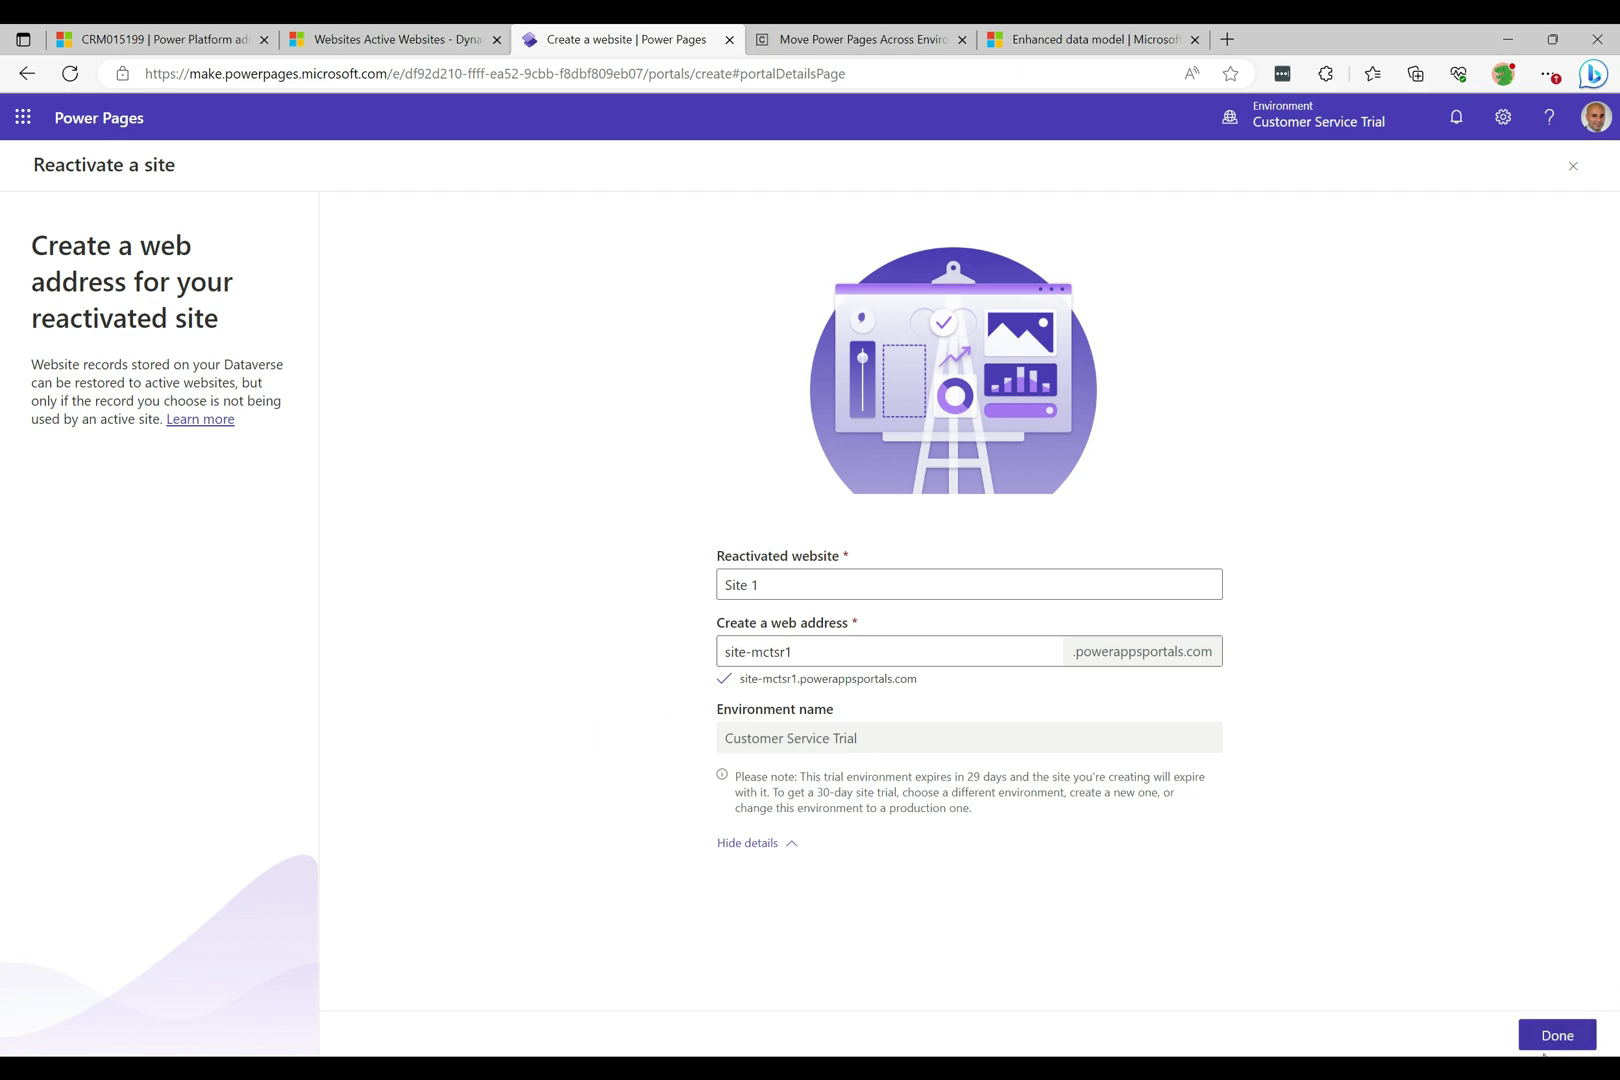
click(1541, 1049)
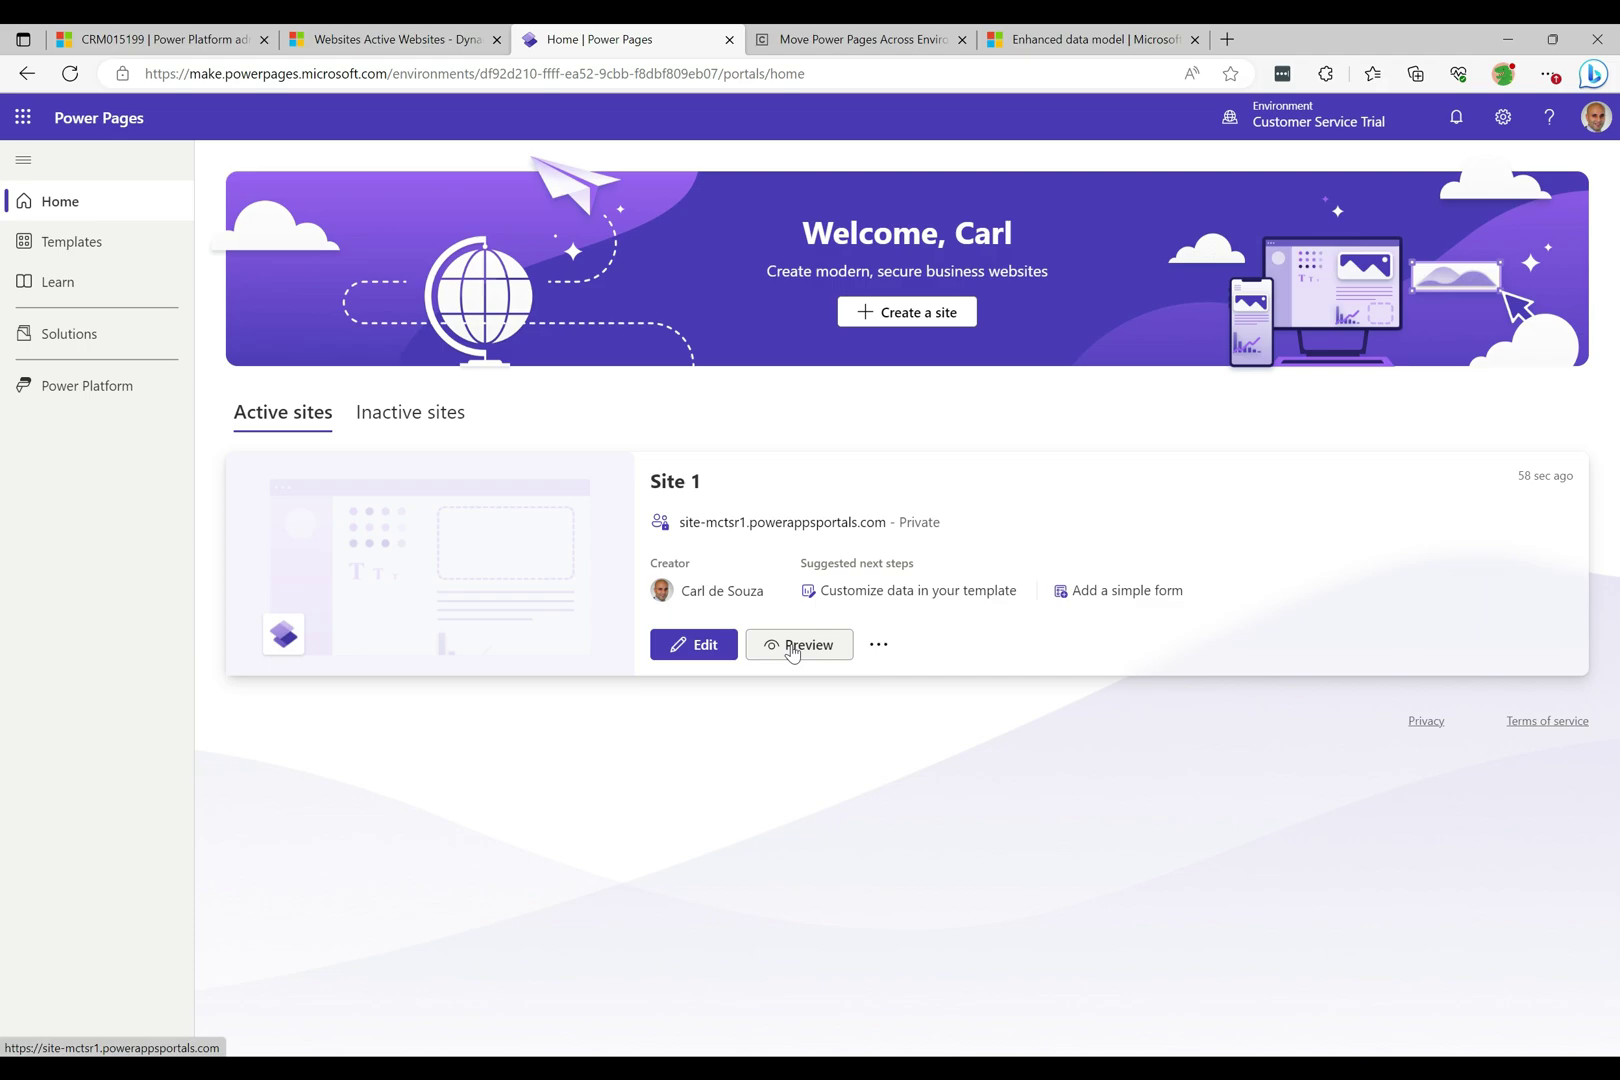
Preview the reactivated Site 1 at desktop size, accepting the permissions requested by Portals-Site 1, and inspect its home page.
click(792, 650)
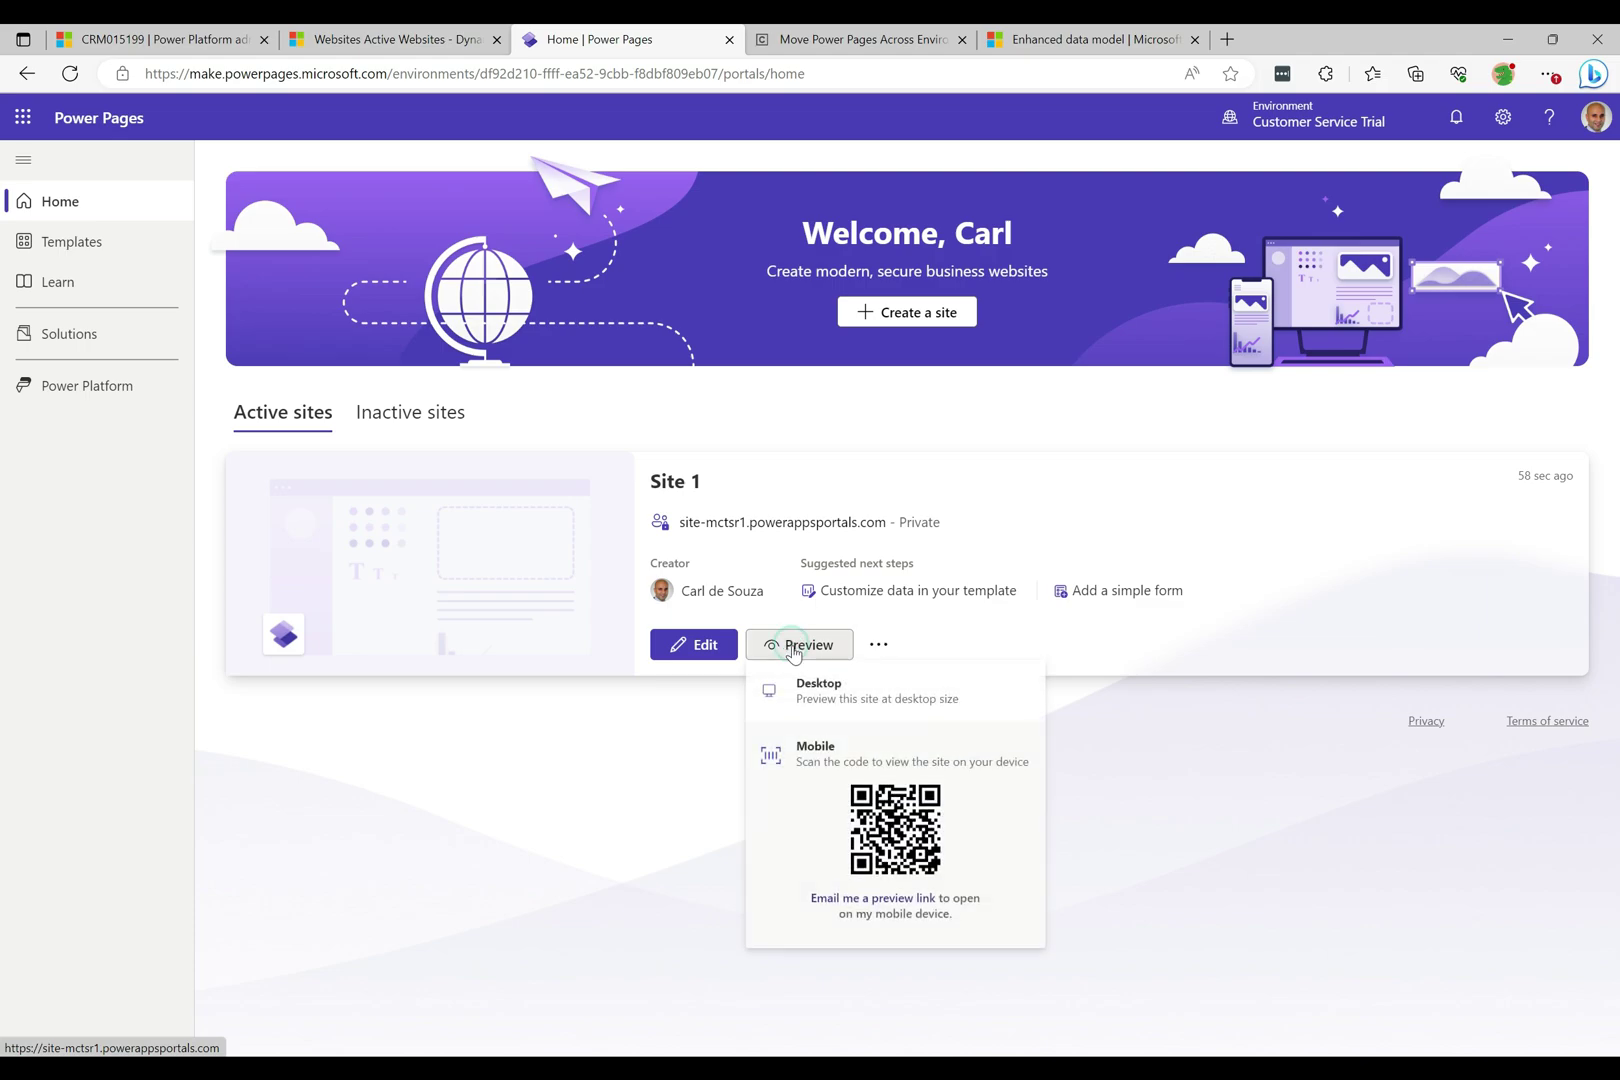
click(821, 686)
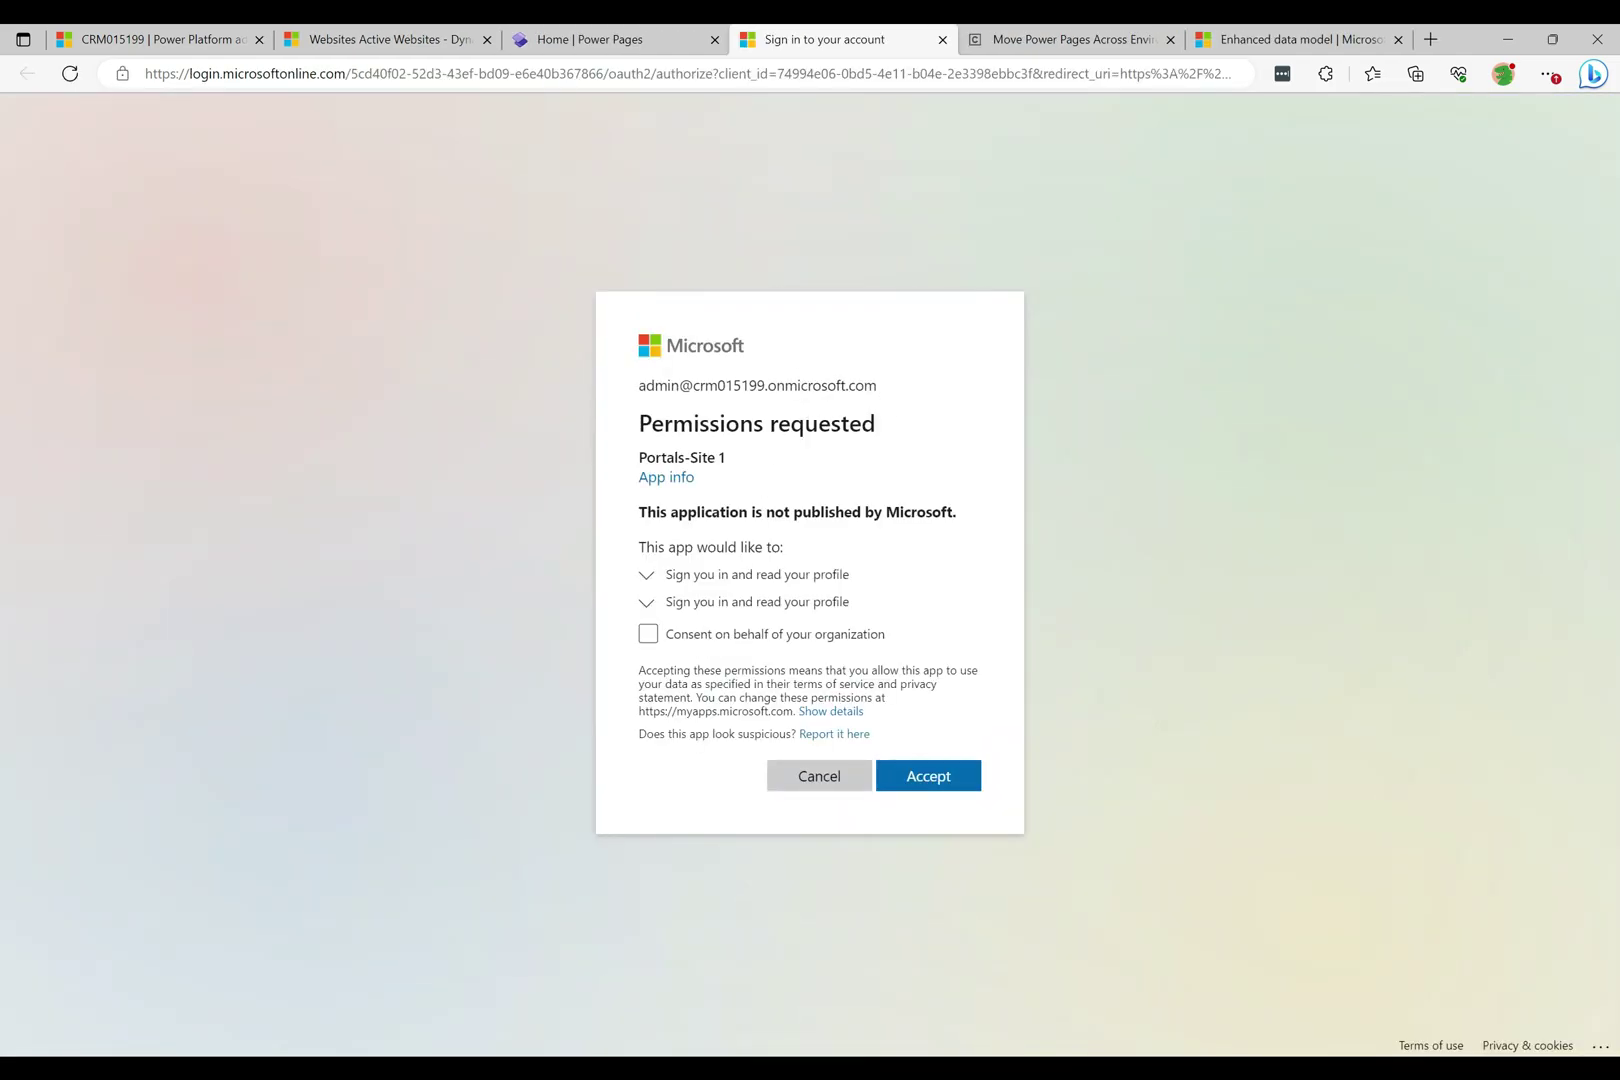
click(925, 790)
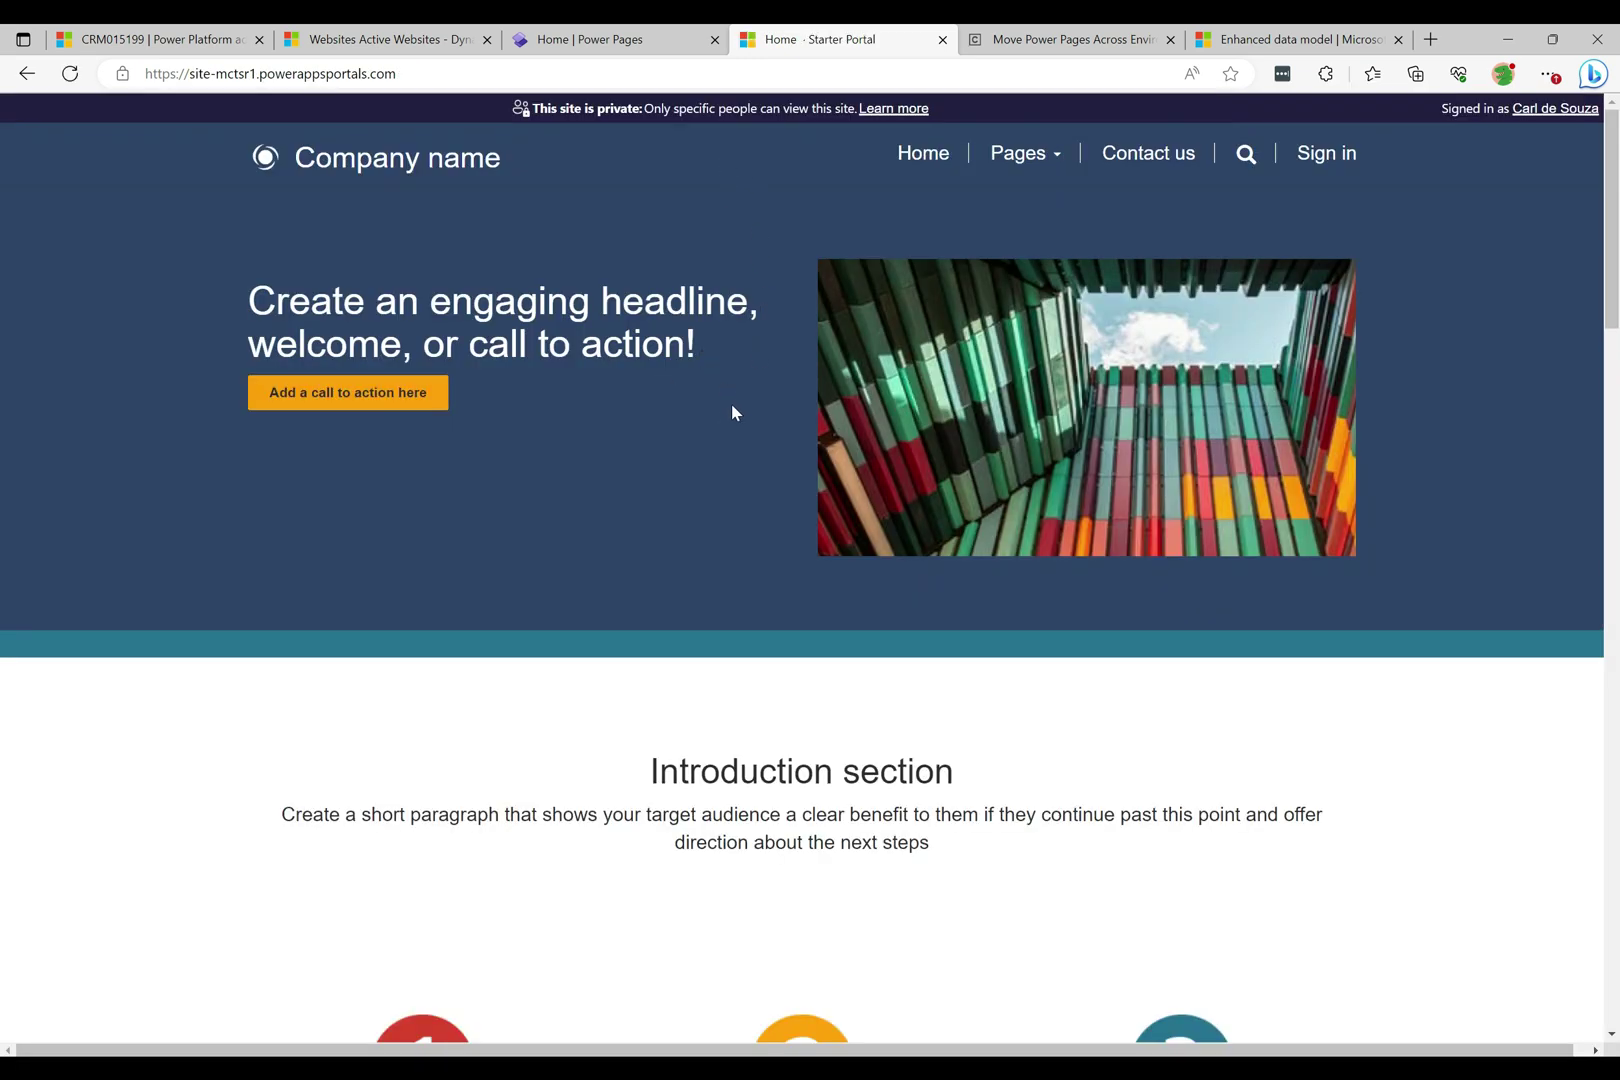
double_click(704, 334)
click(618, 438)
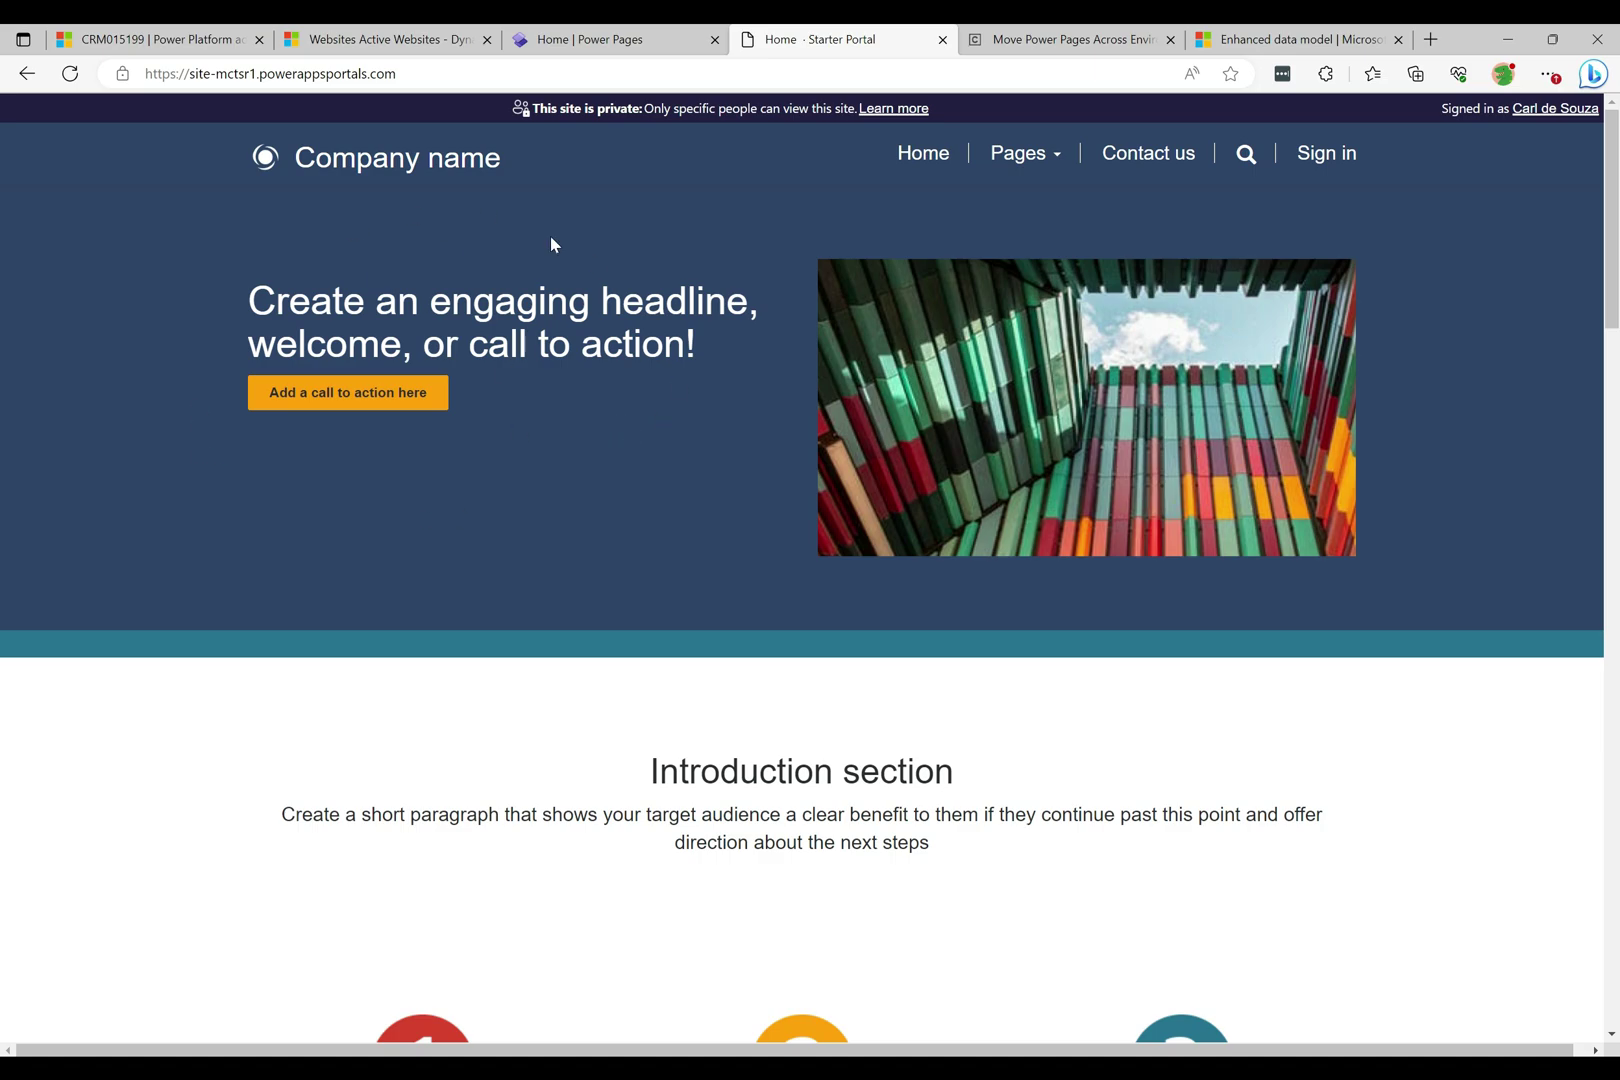
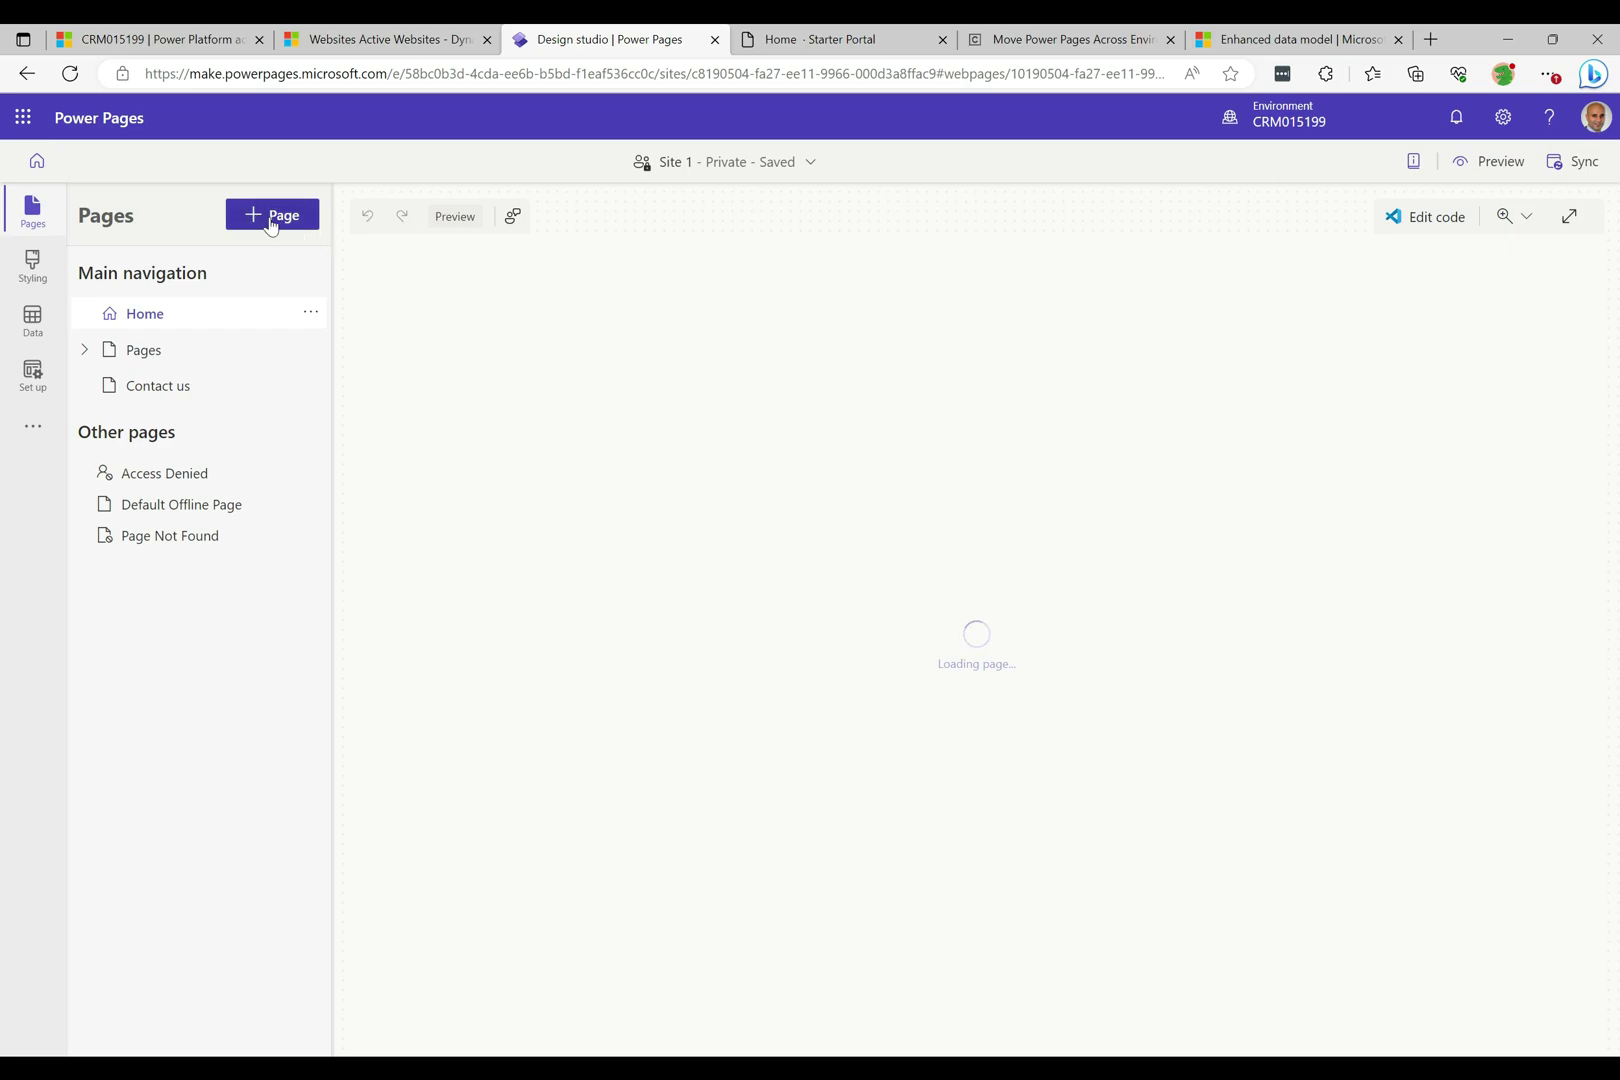
Add a page named Test from the blank layout to Site 1's main navigation in CRM015199 and sync the site.
click(270, 218)
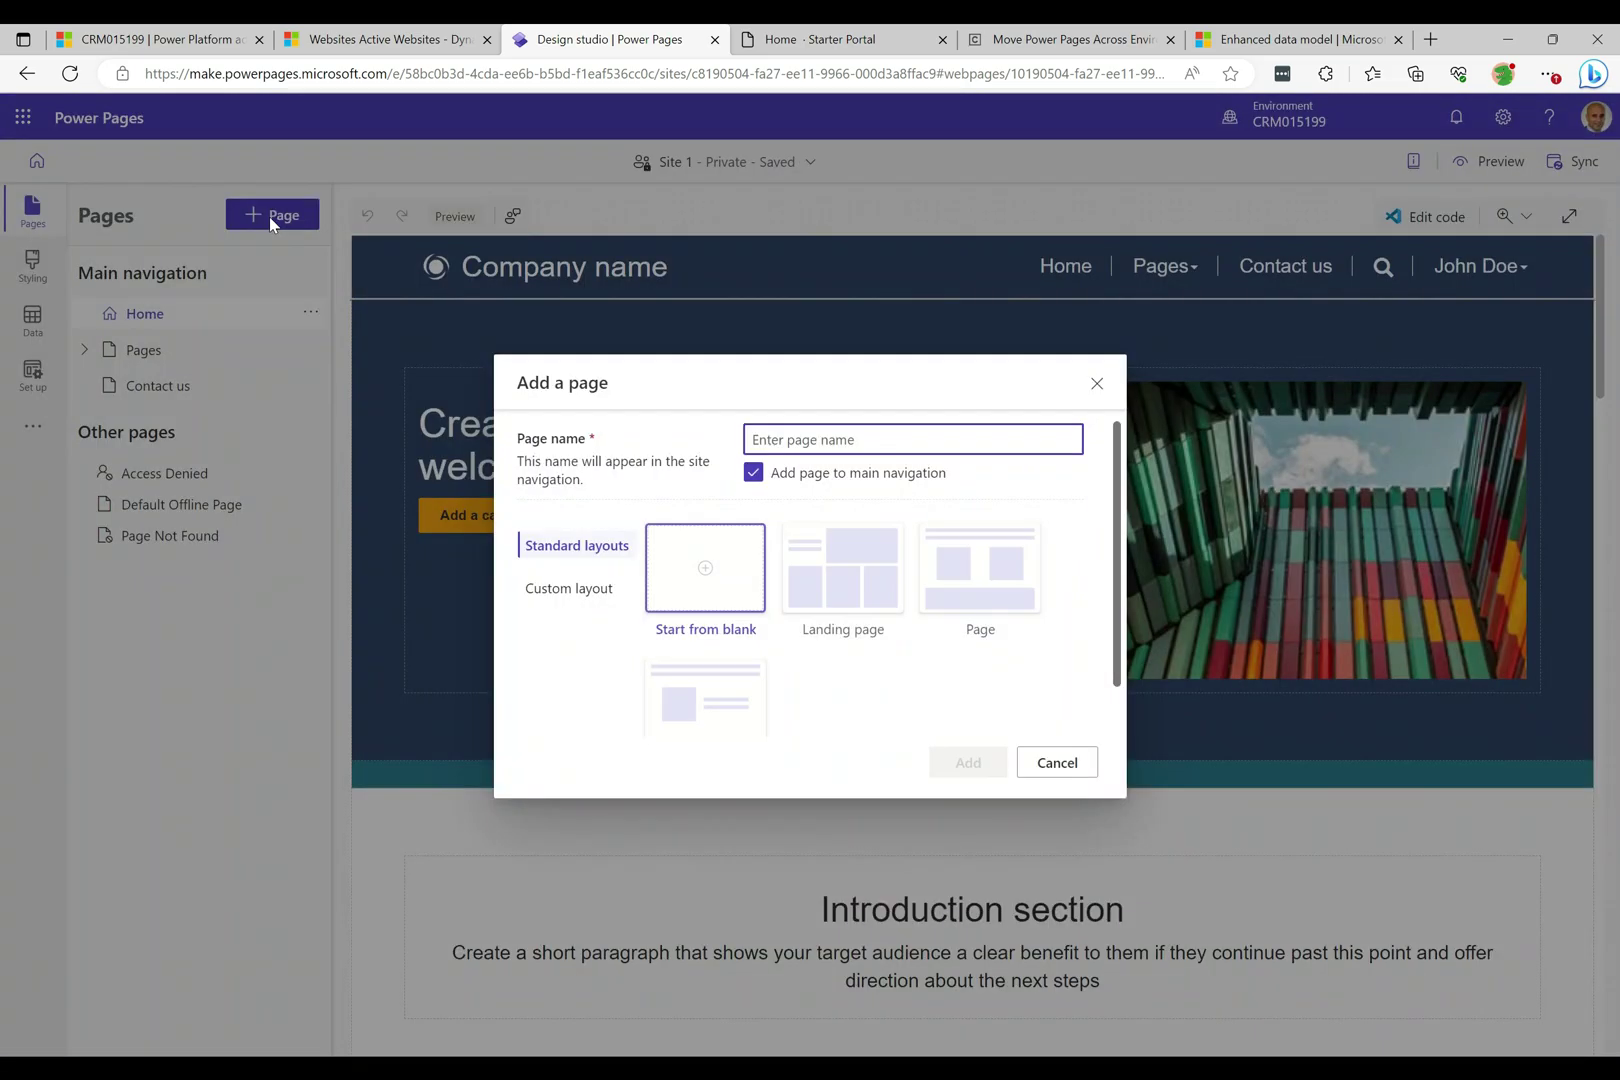
text(Test)
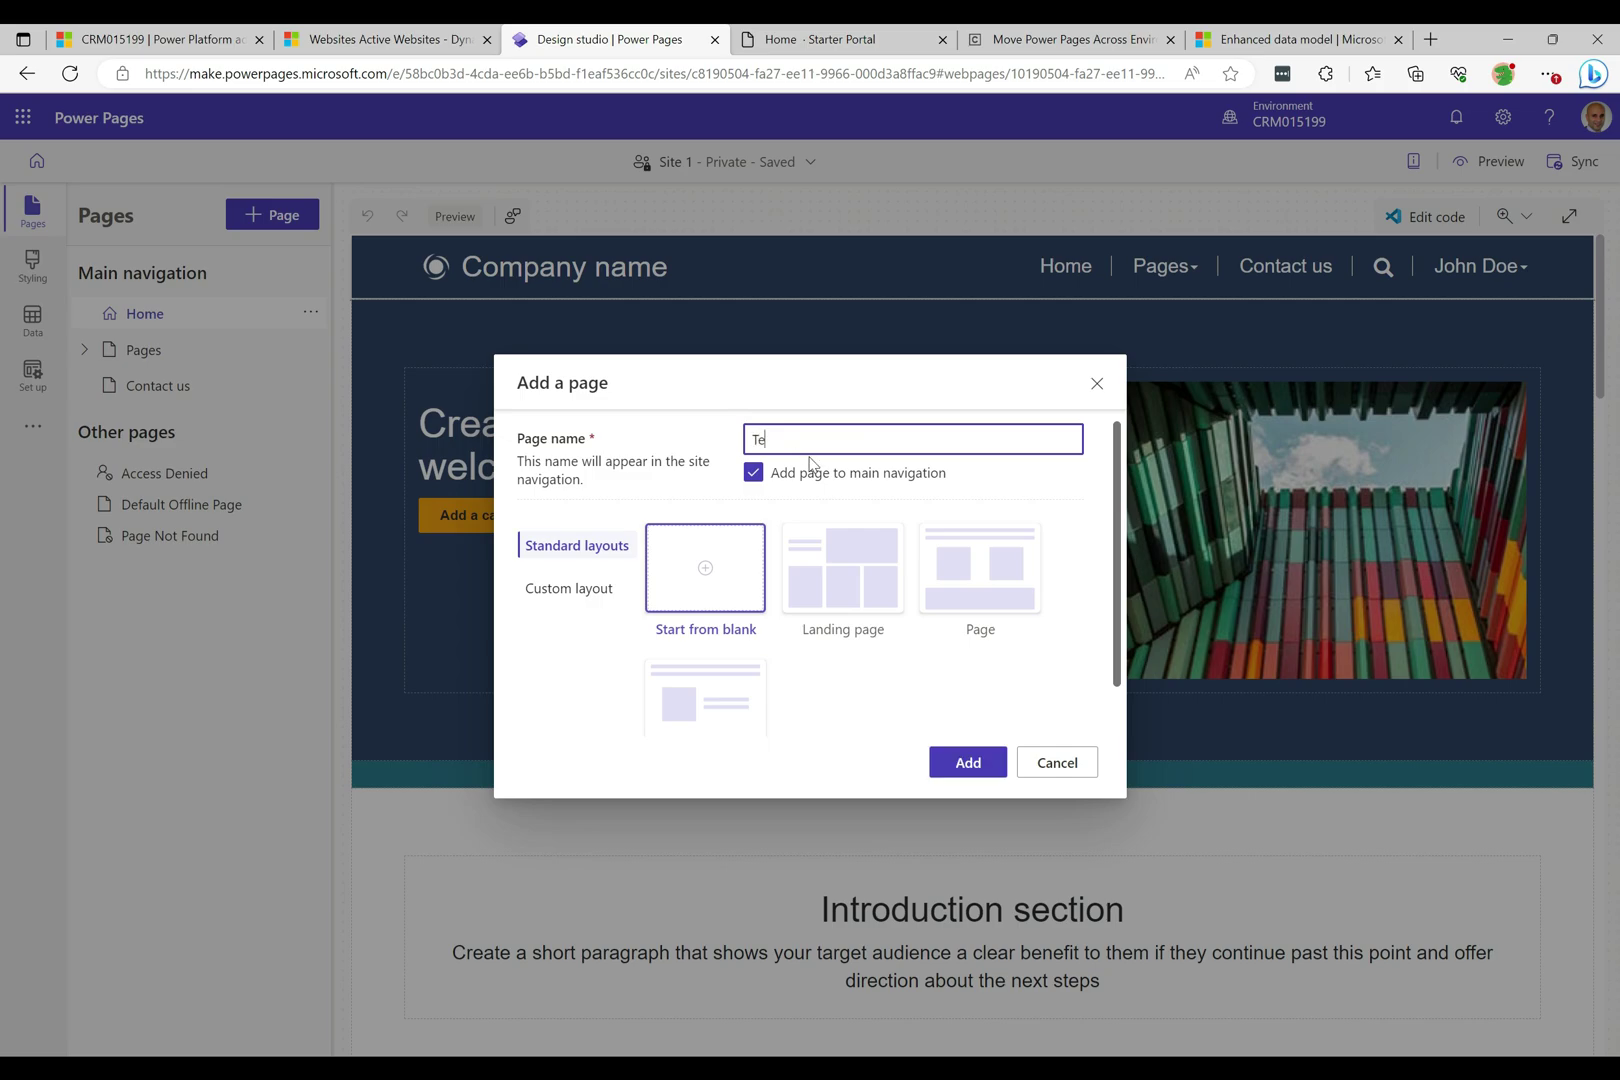
click(948, 765)
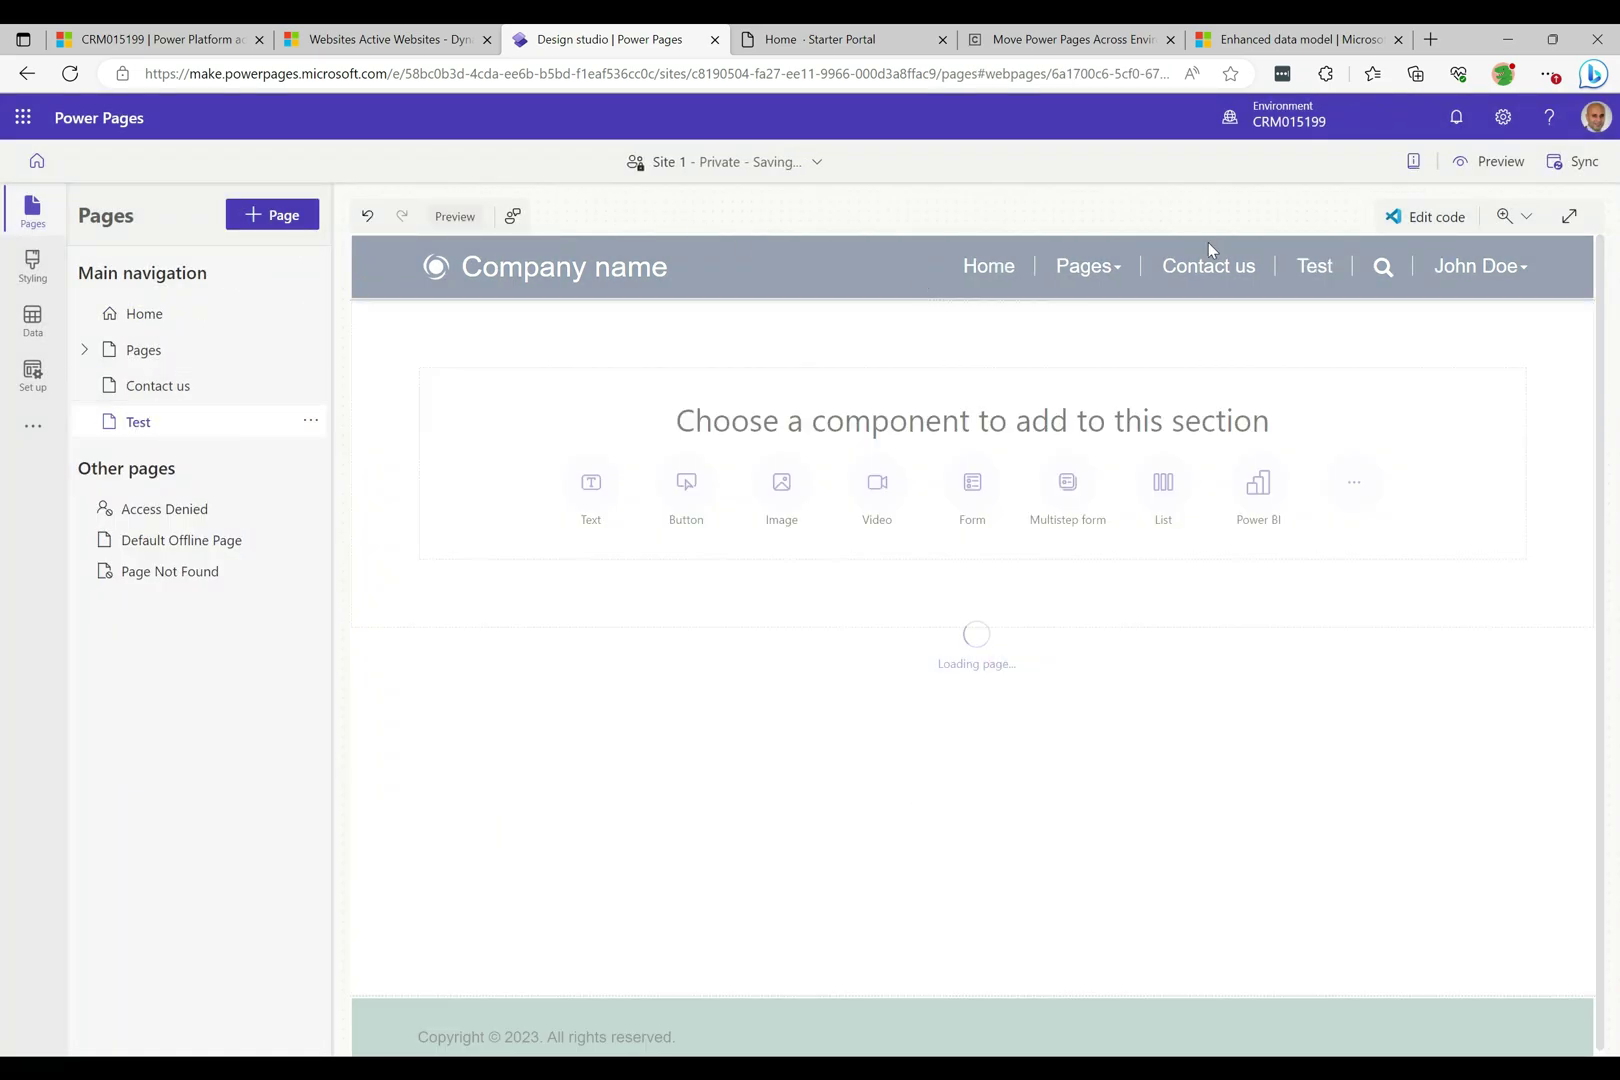
click(1577, 163)
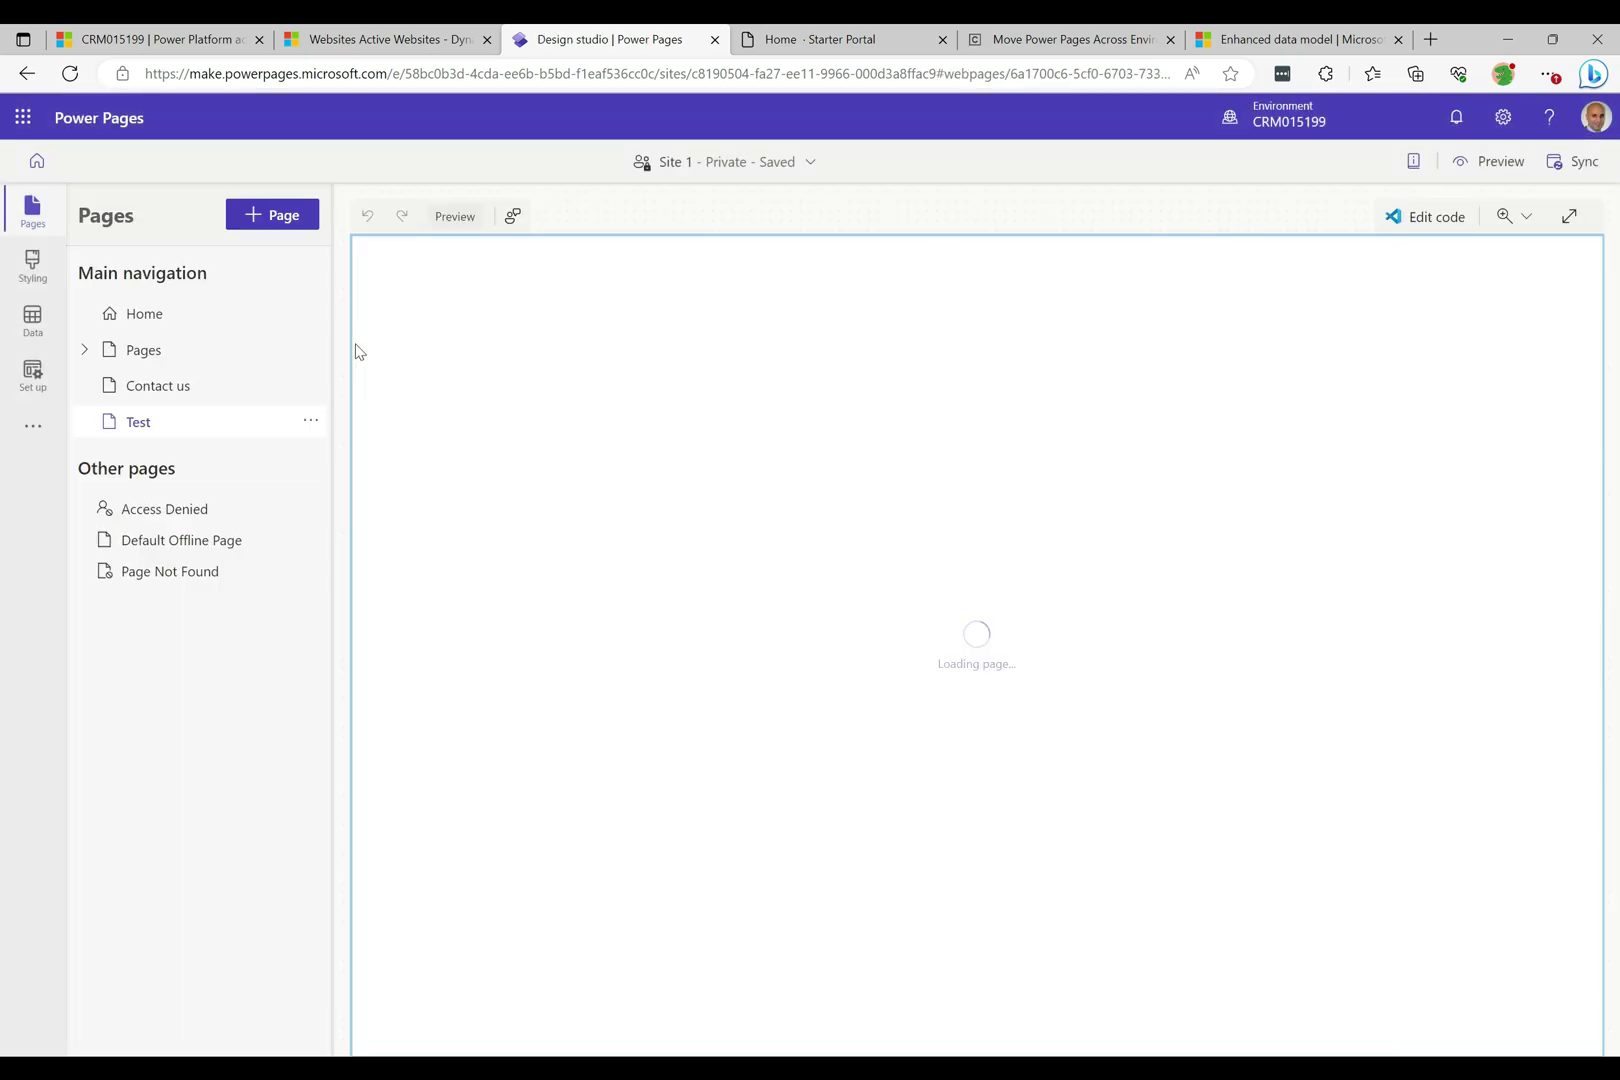
Open the Demo solution in CRM015199 and add all required objects of Site 1 - site-mctsr to it.
click(36, 161)
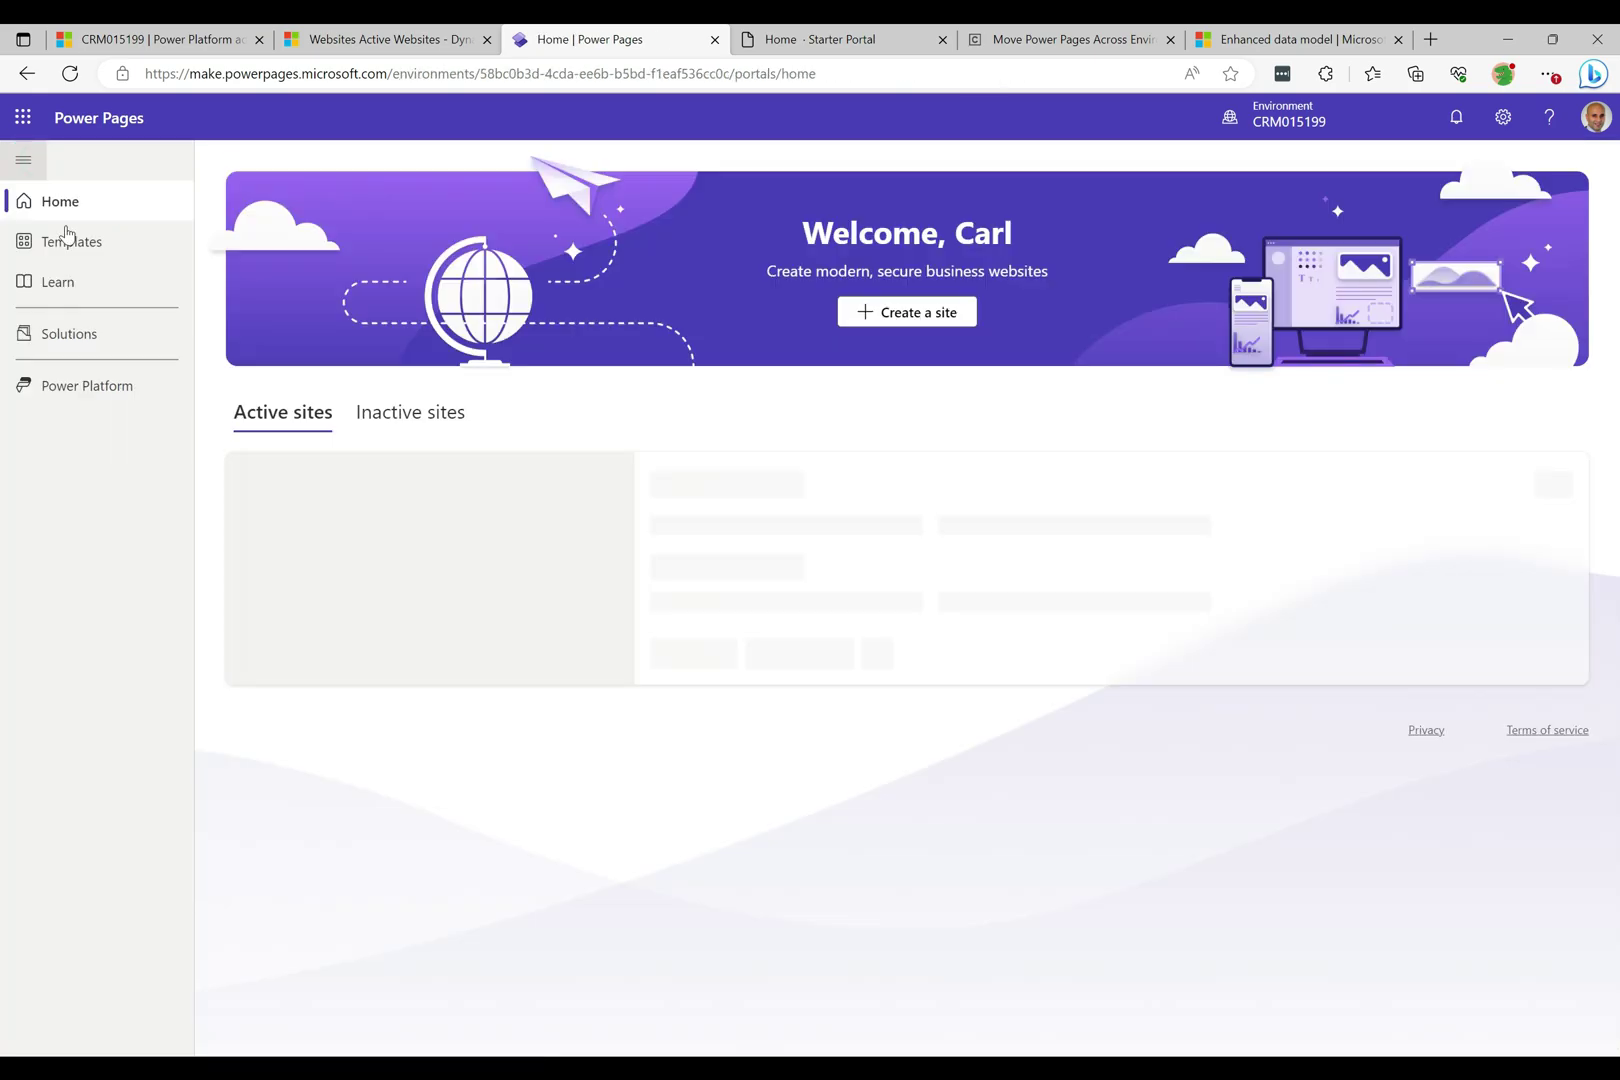
click(60, 340)
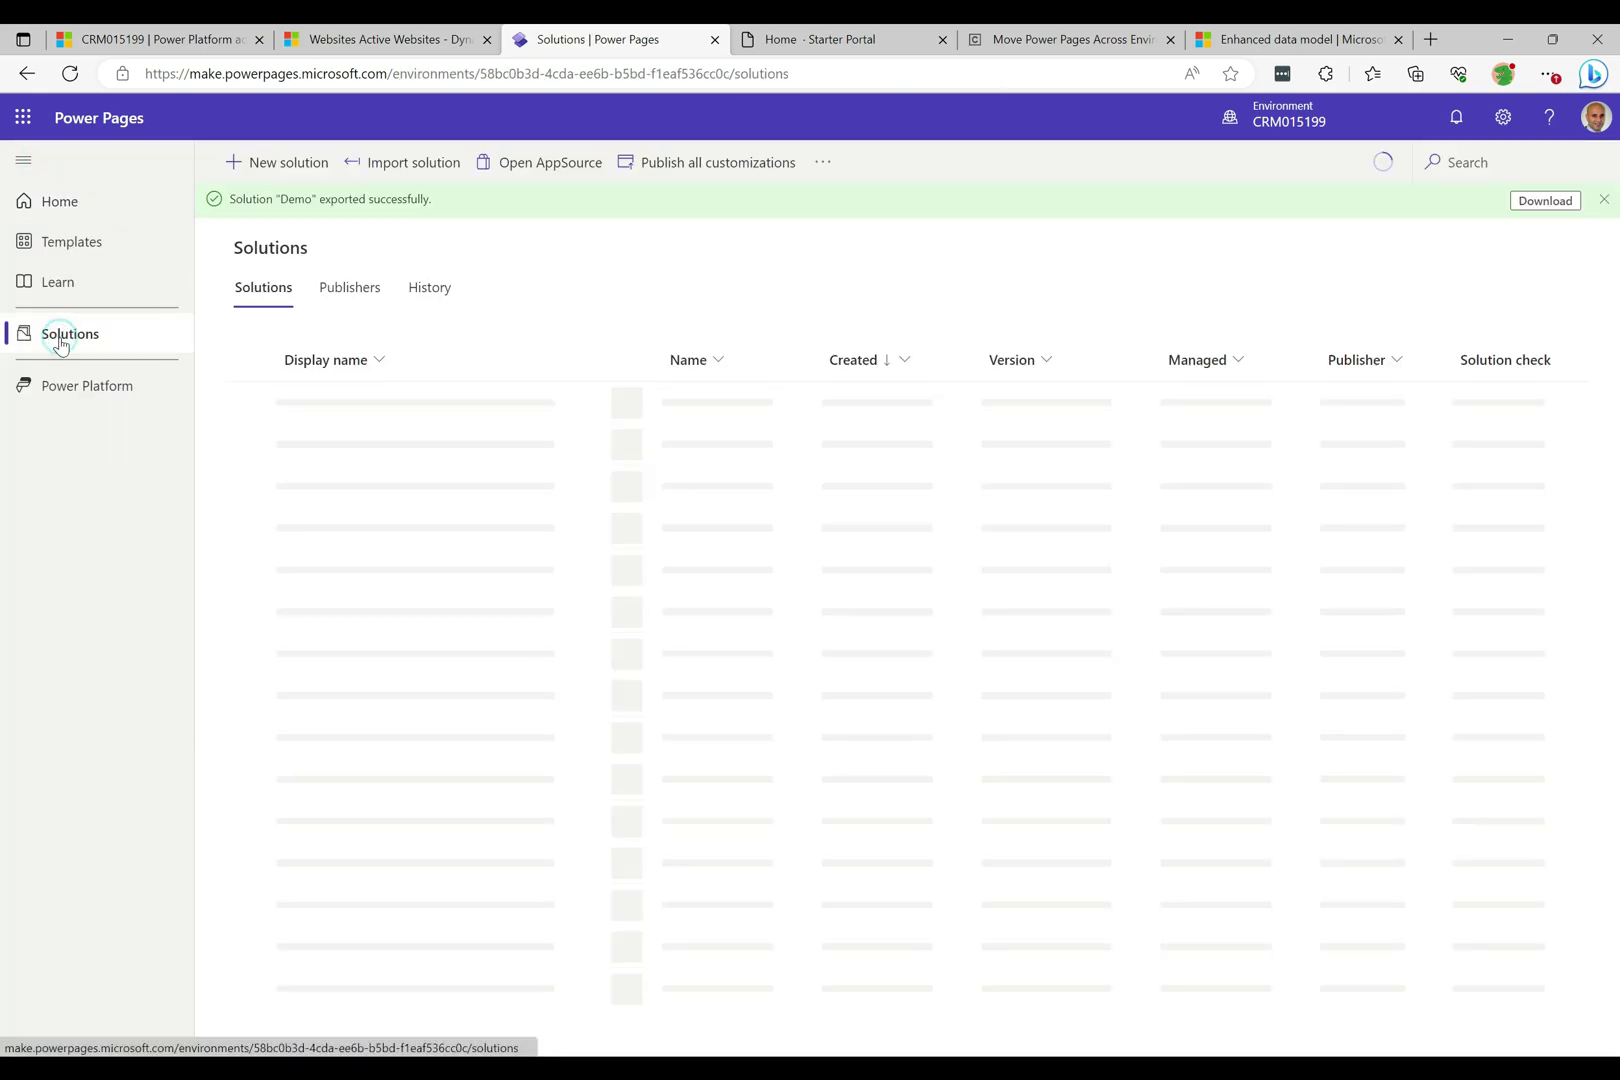
click(303, 402)
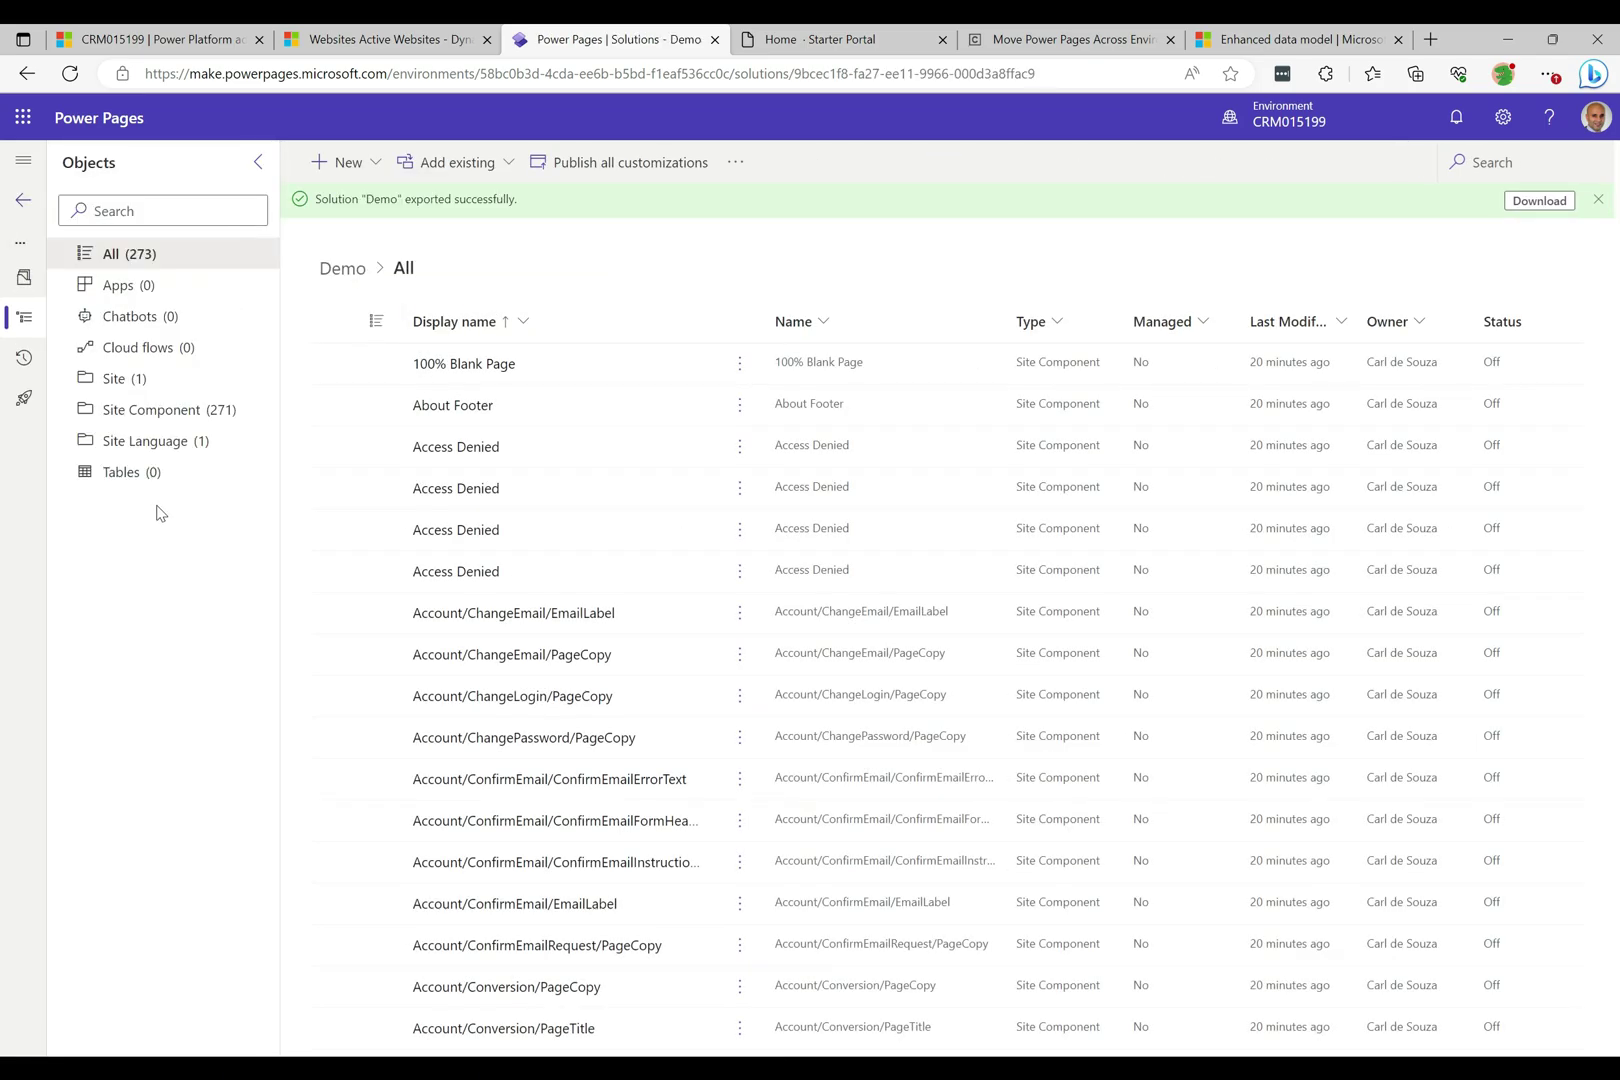
click(110, 378)
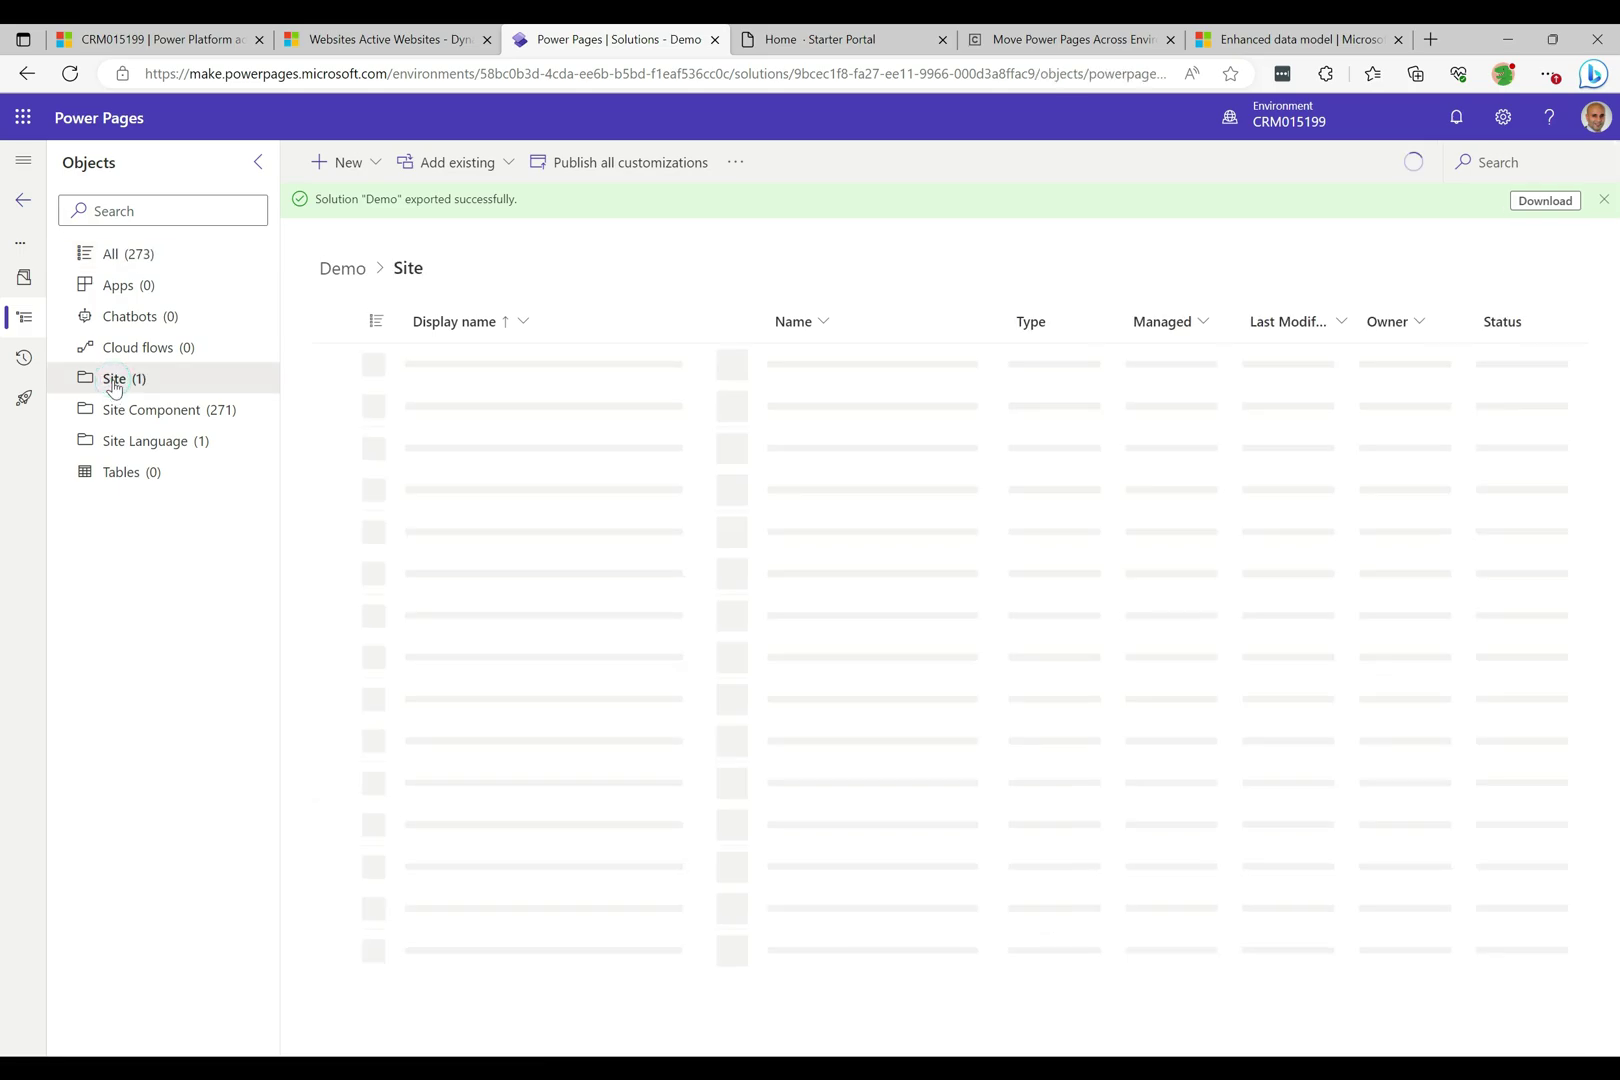
click(739, 368)
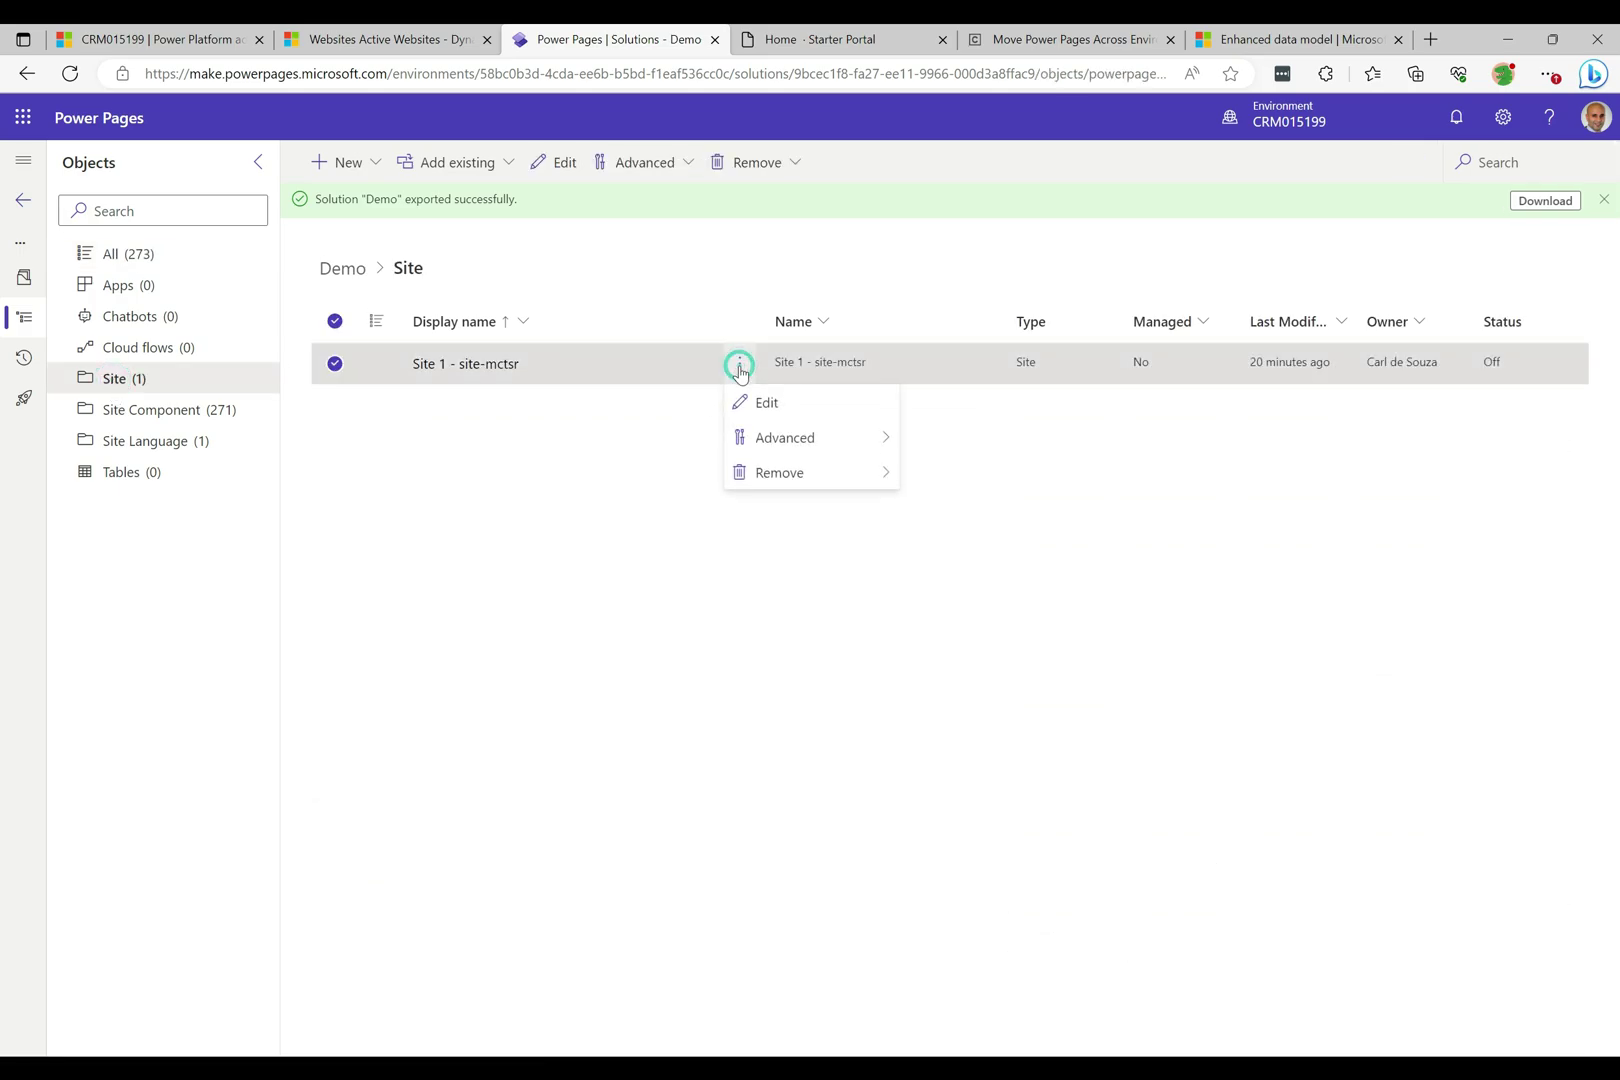
mouse_move(884, 443)
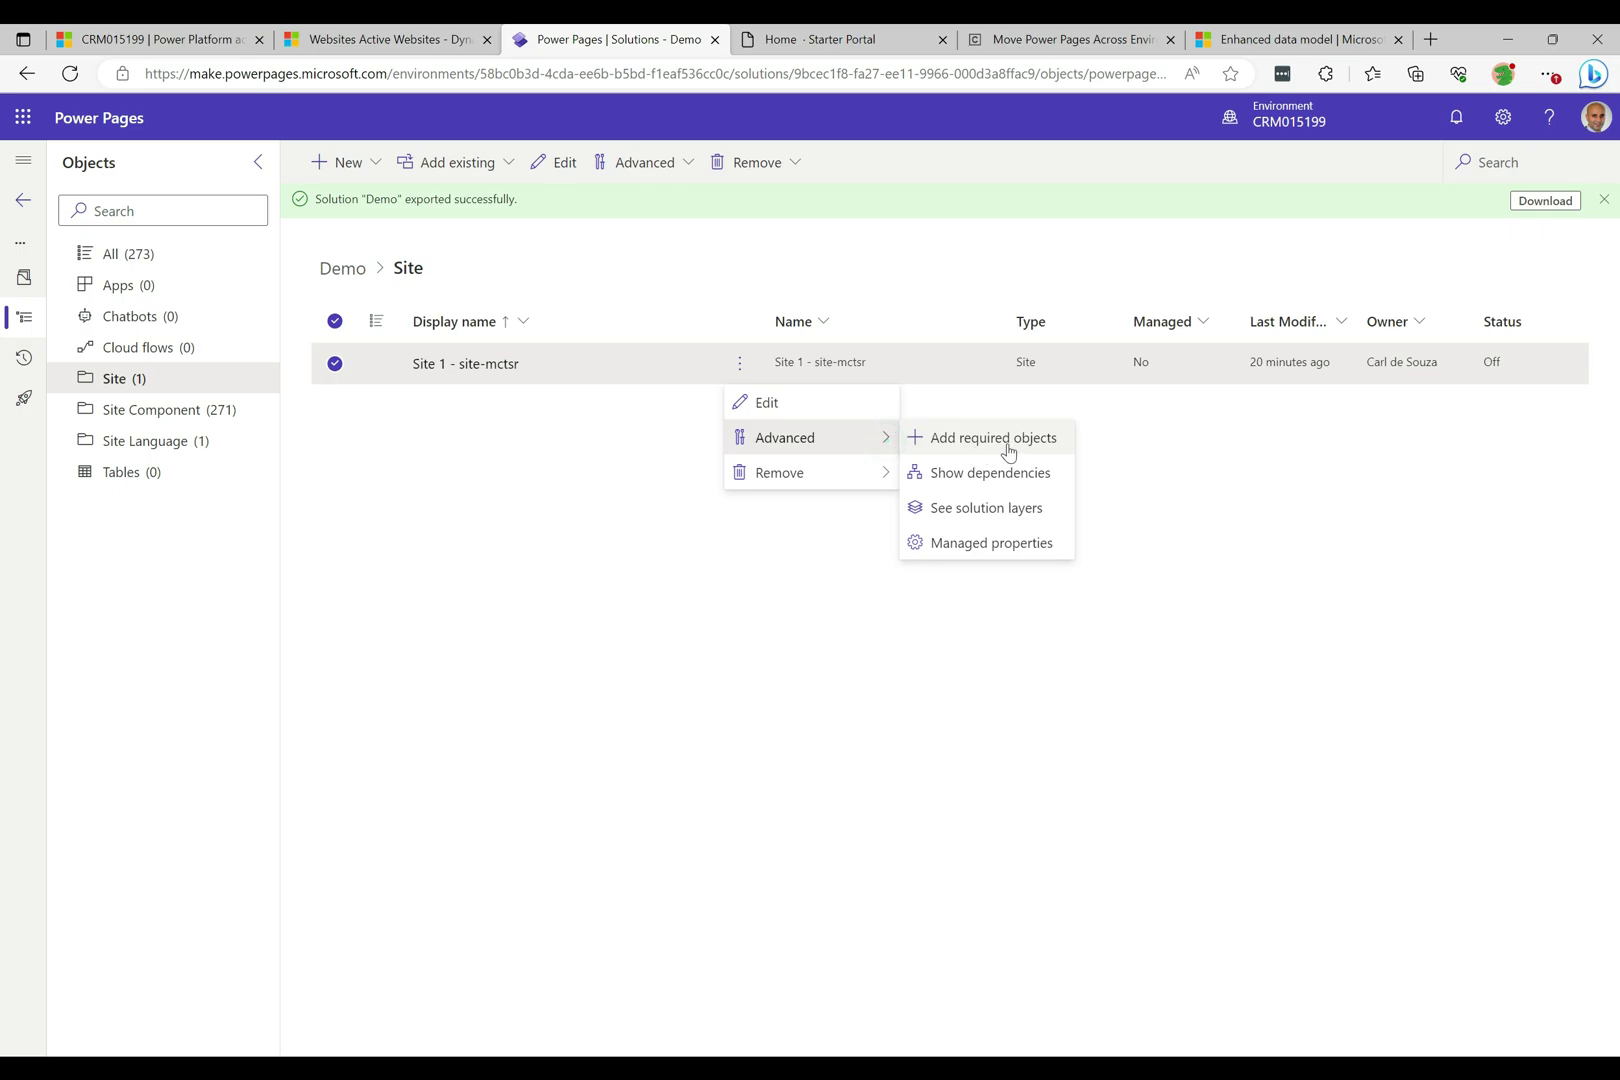
click(1008, 452)
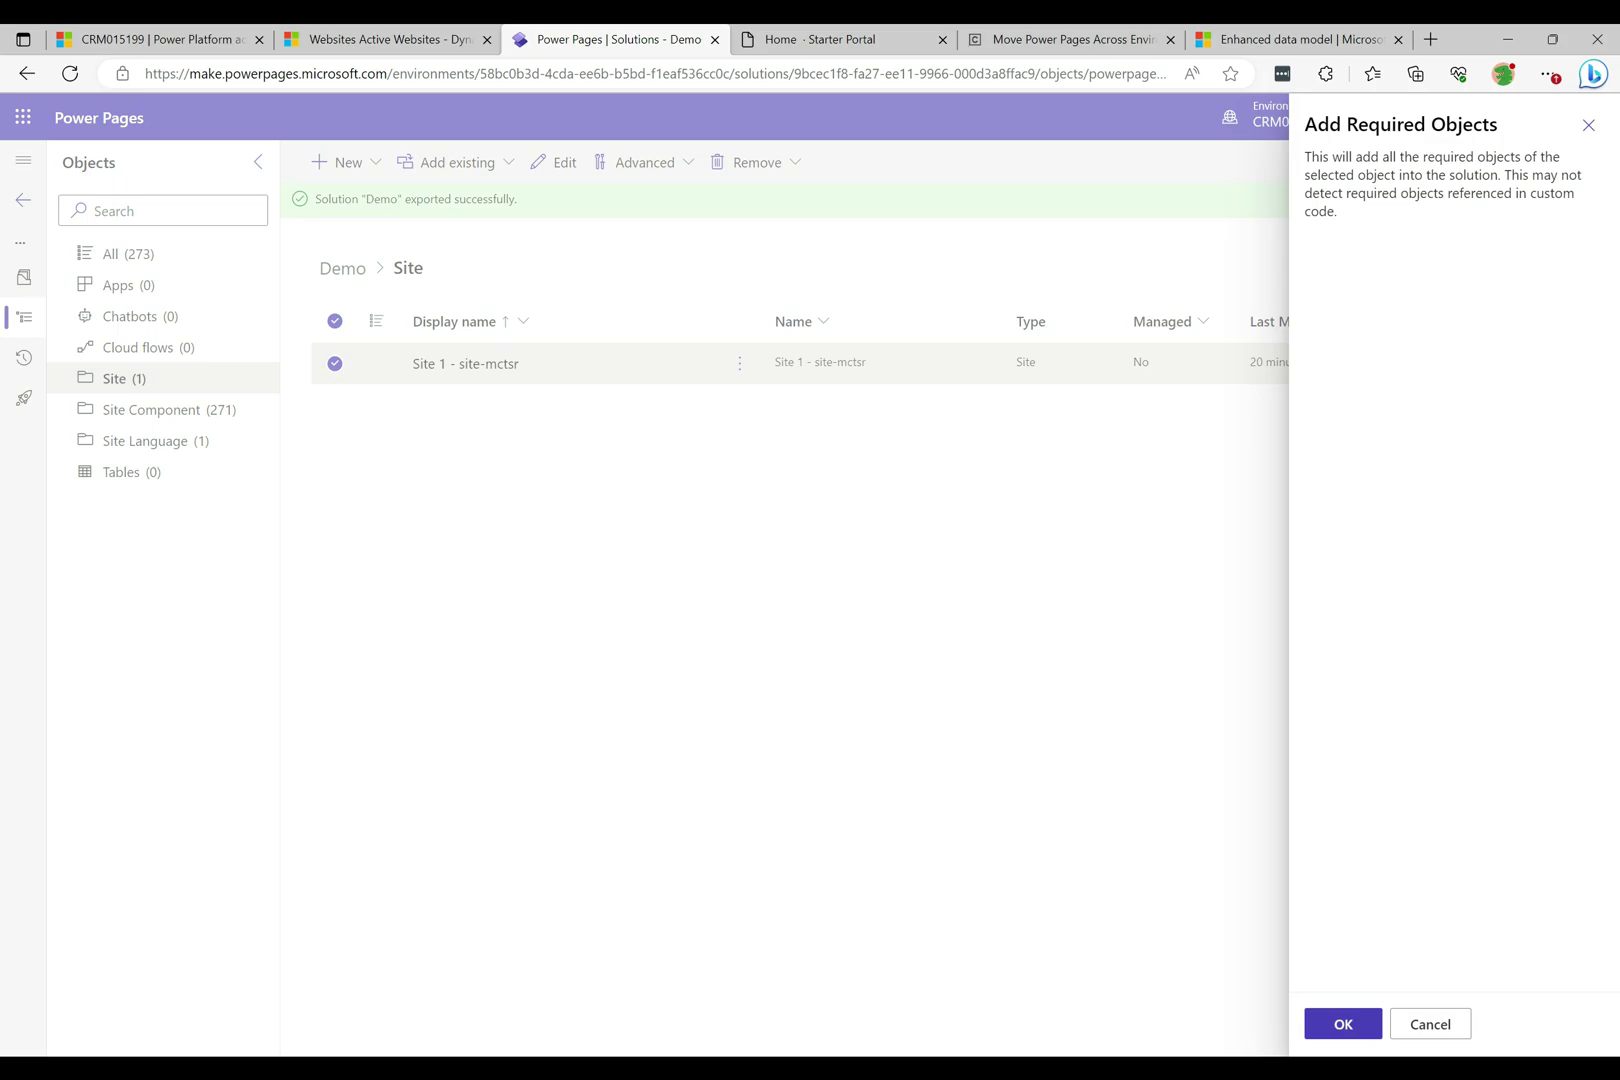
click(1325, 1025)
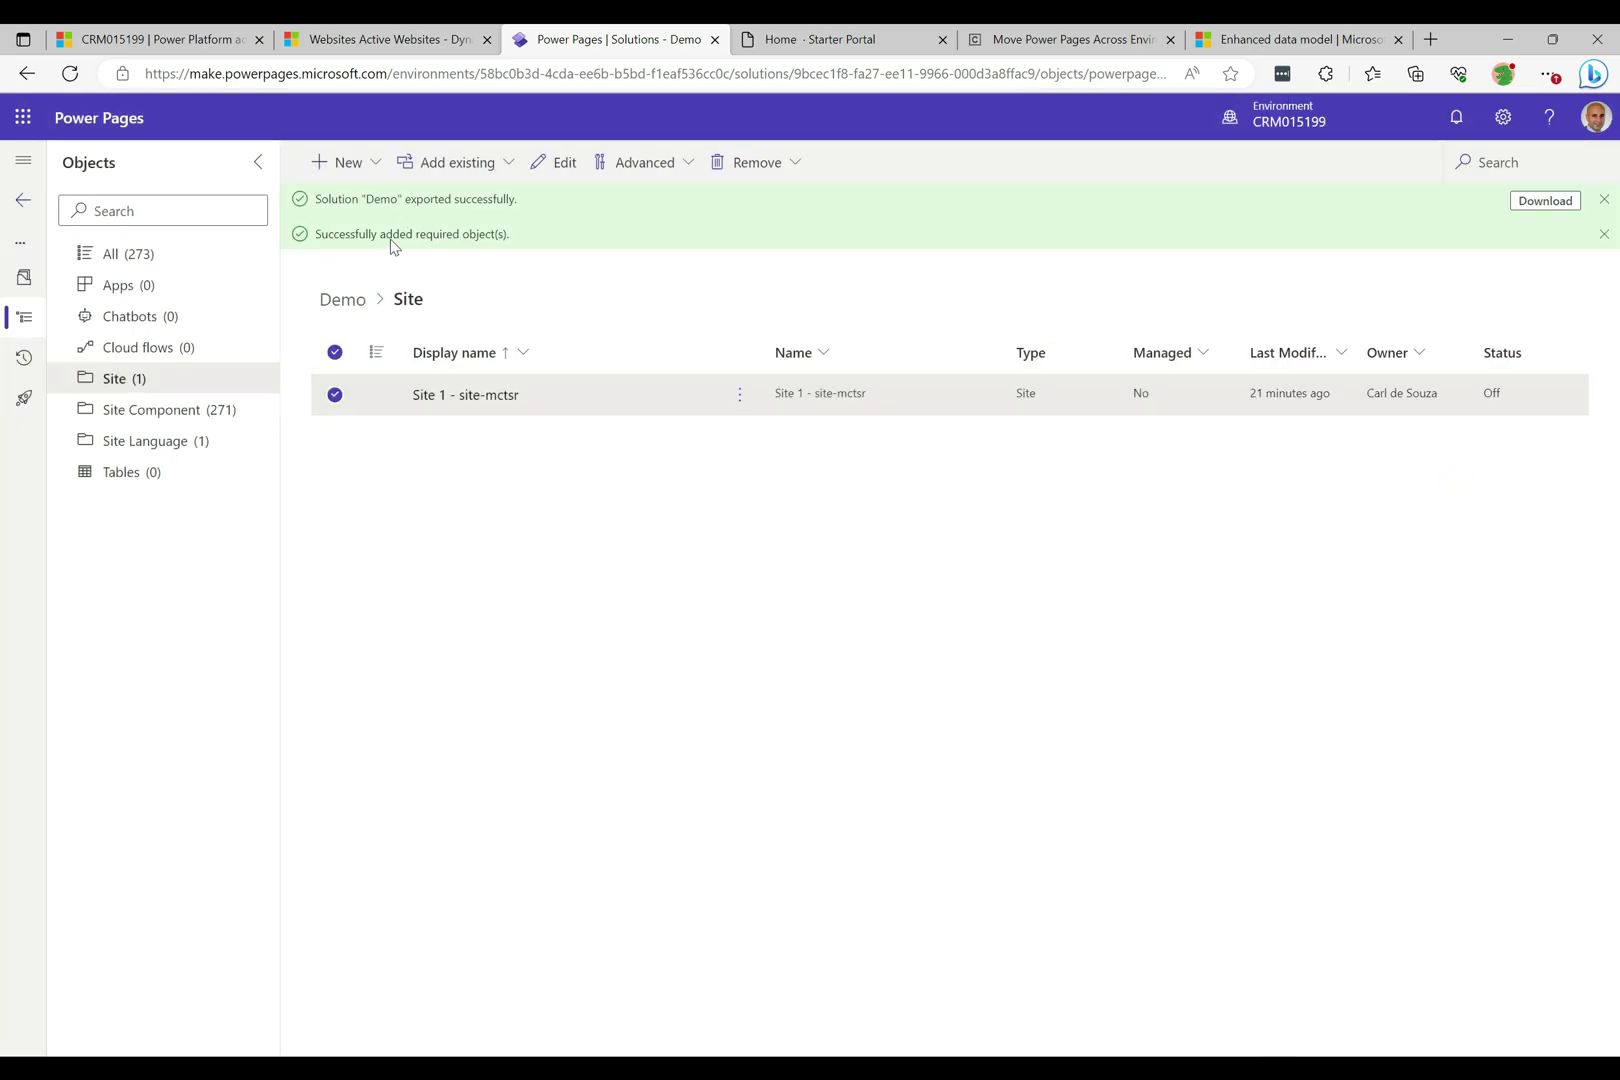
Search the Demo solution's site components for Test, dismissing the old export notification.
click(198, 412)
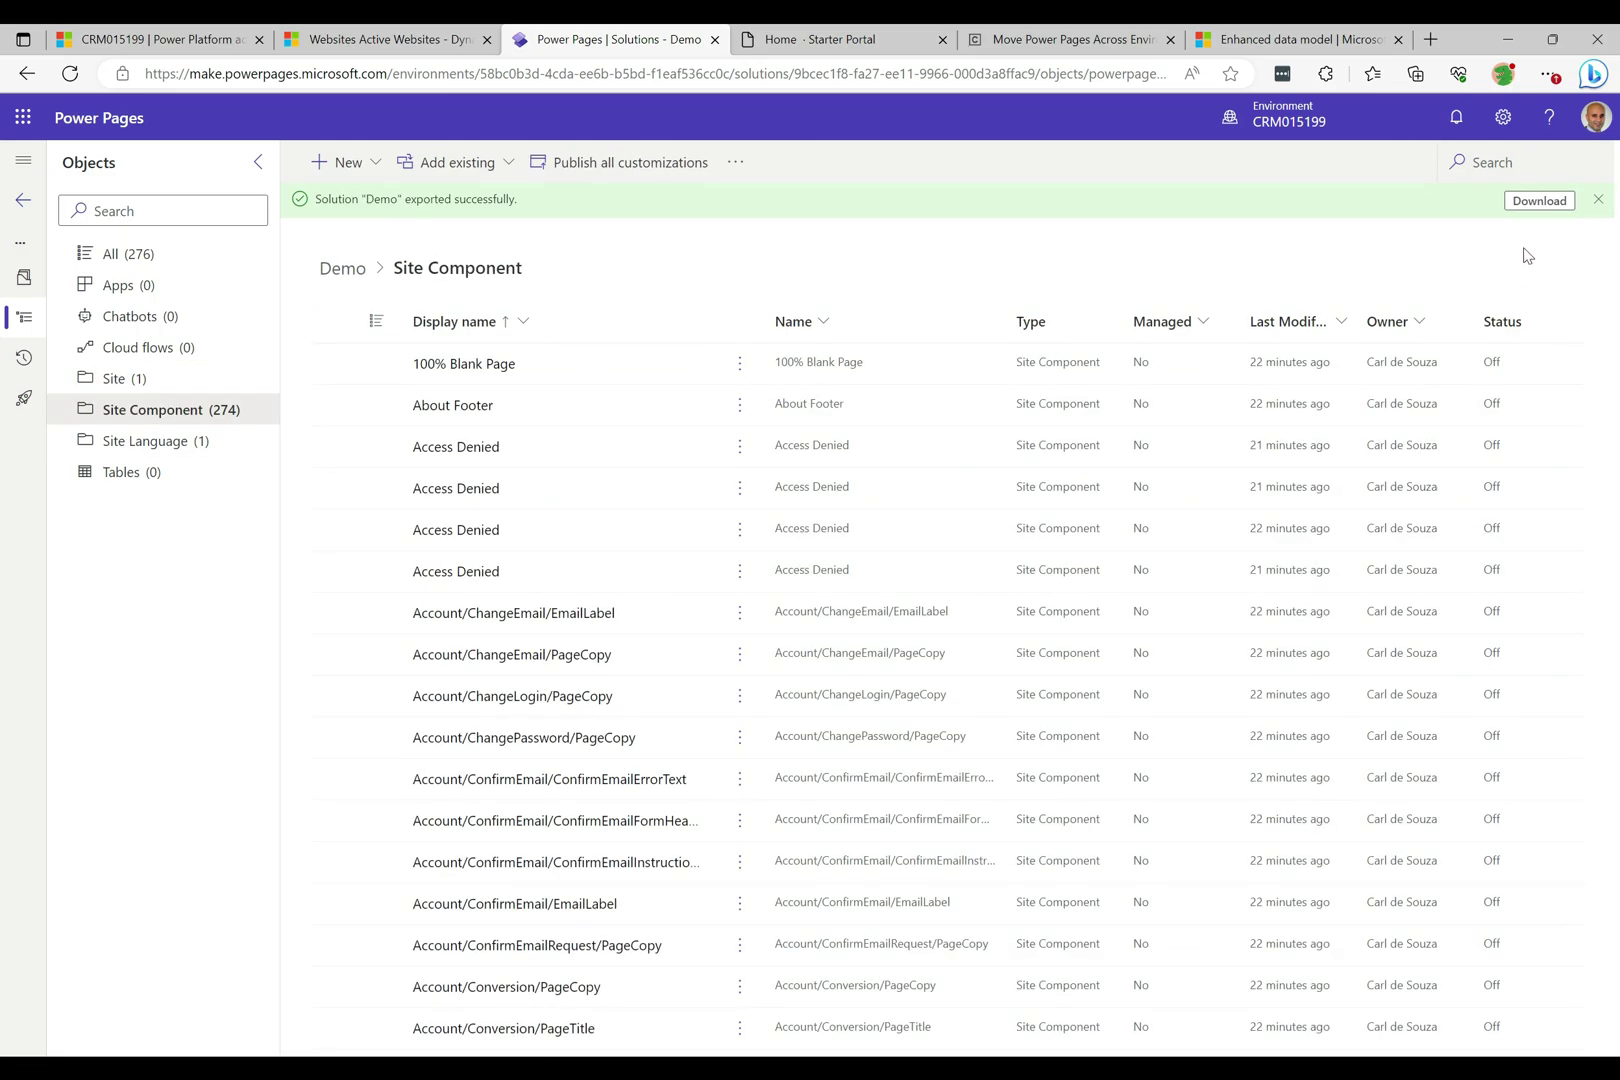
click(1598, 201)
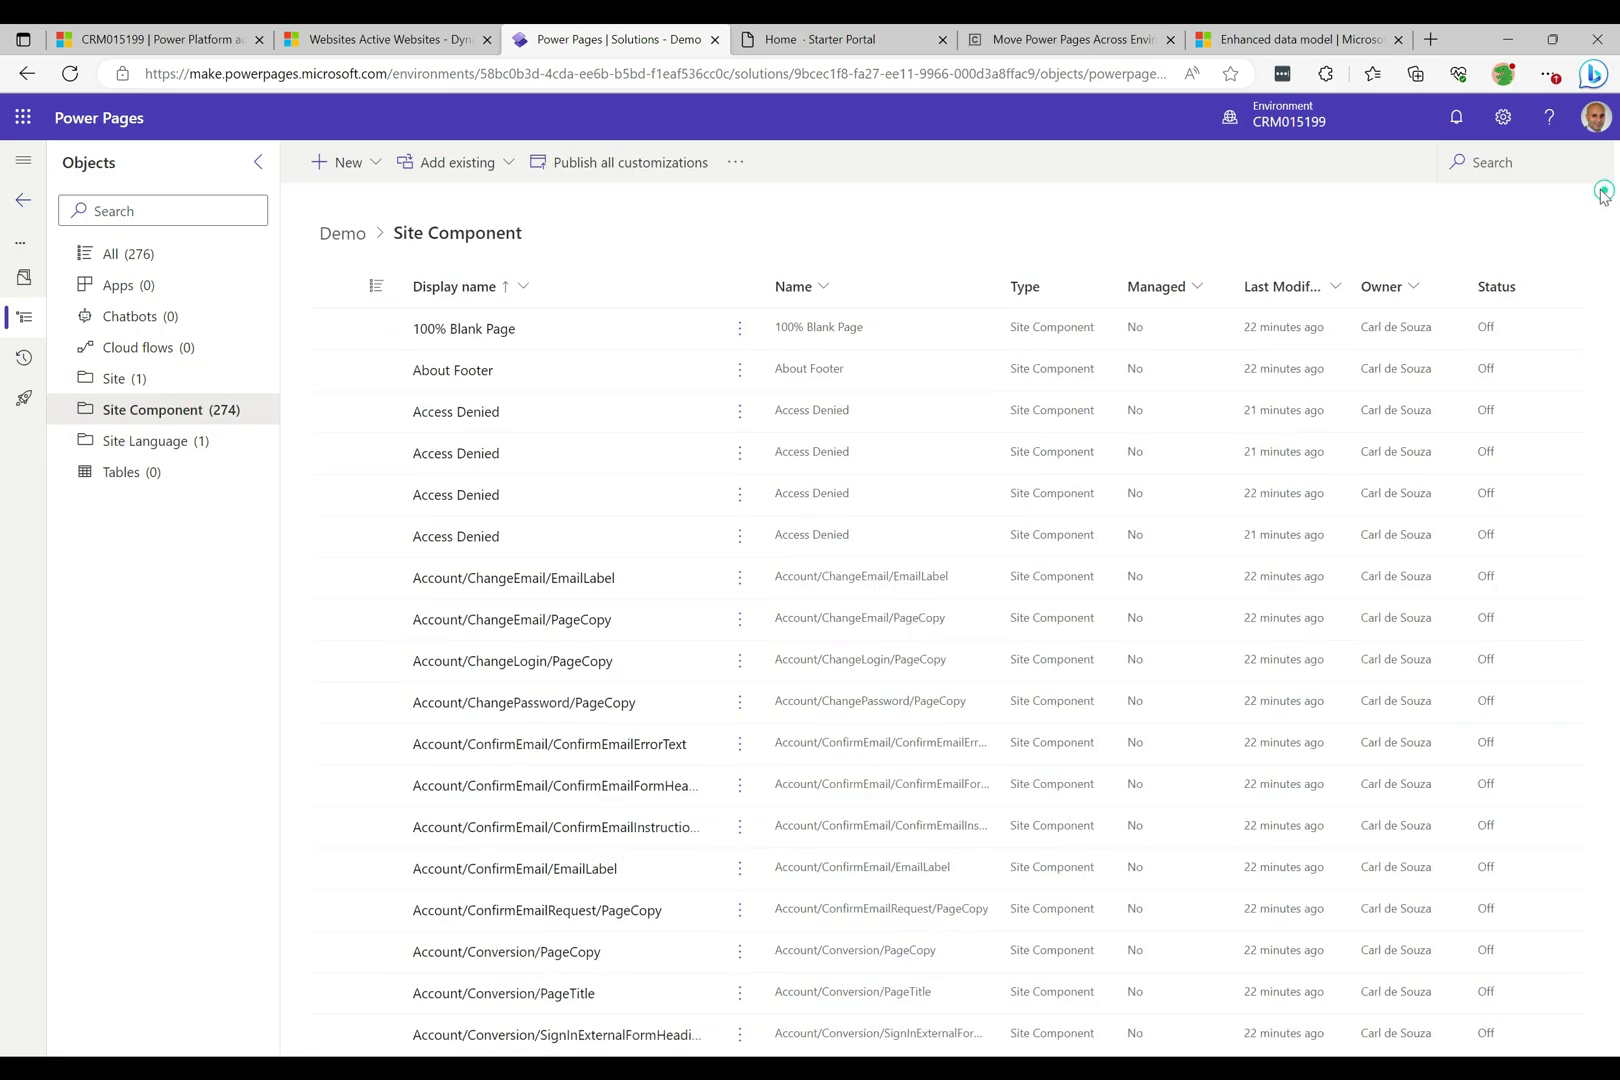
click(1540, 162)
text(Test)
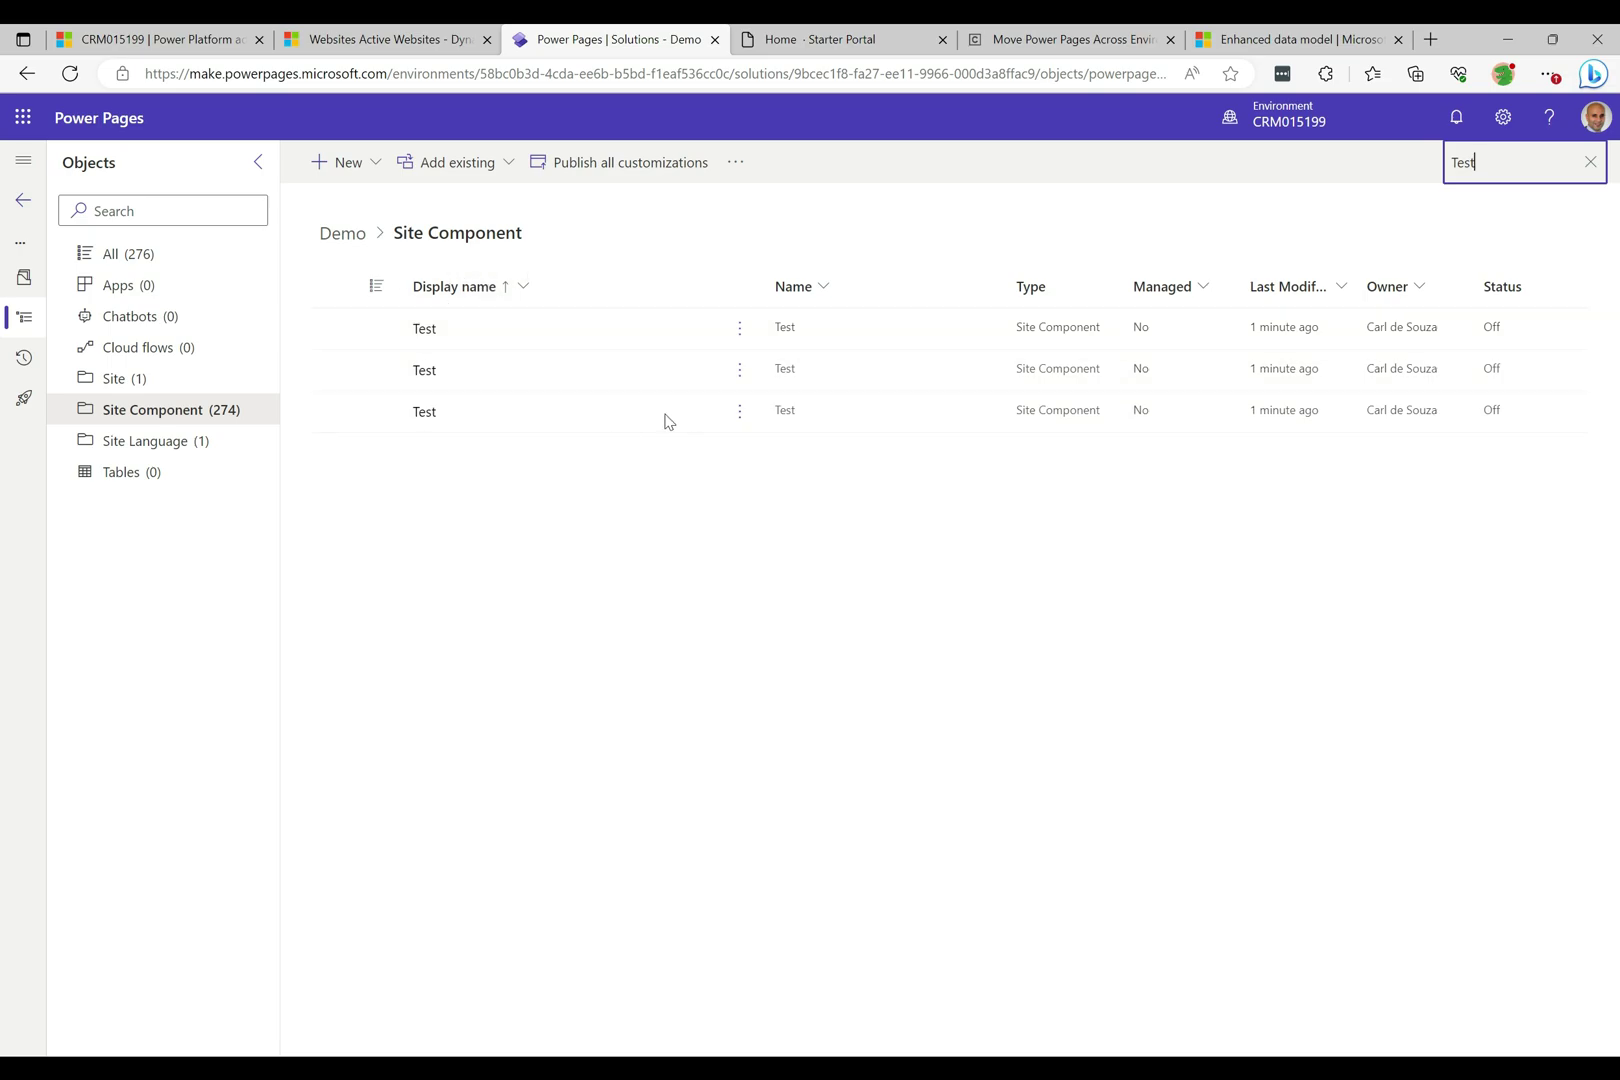
click(345, 234)
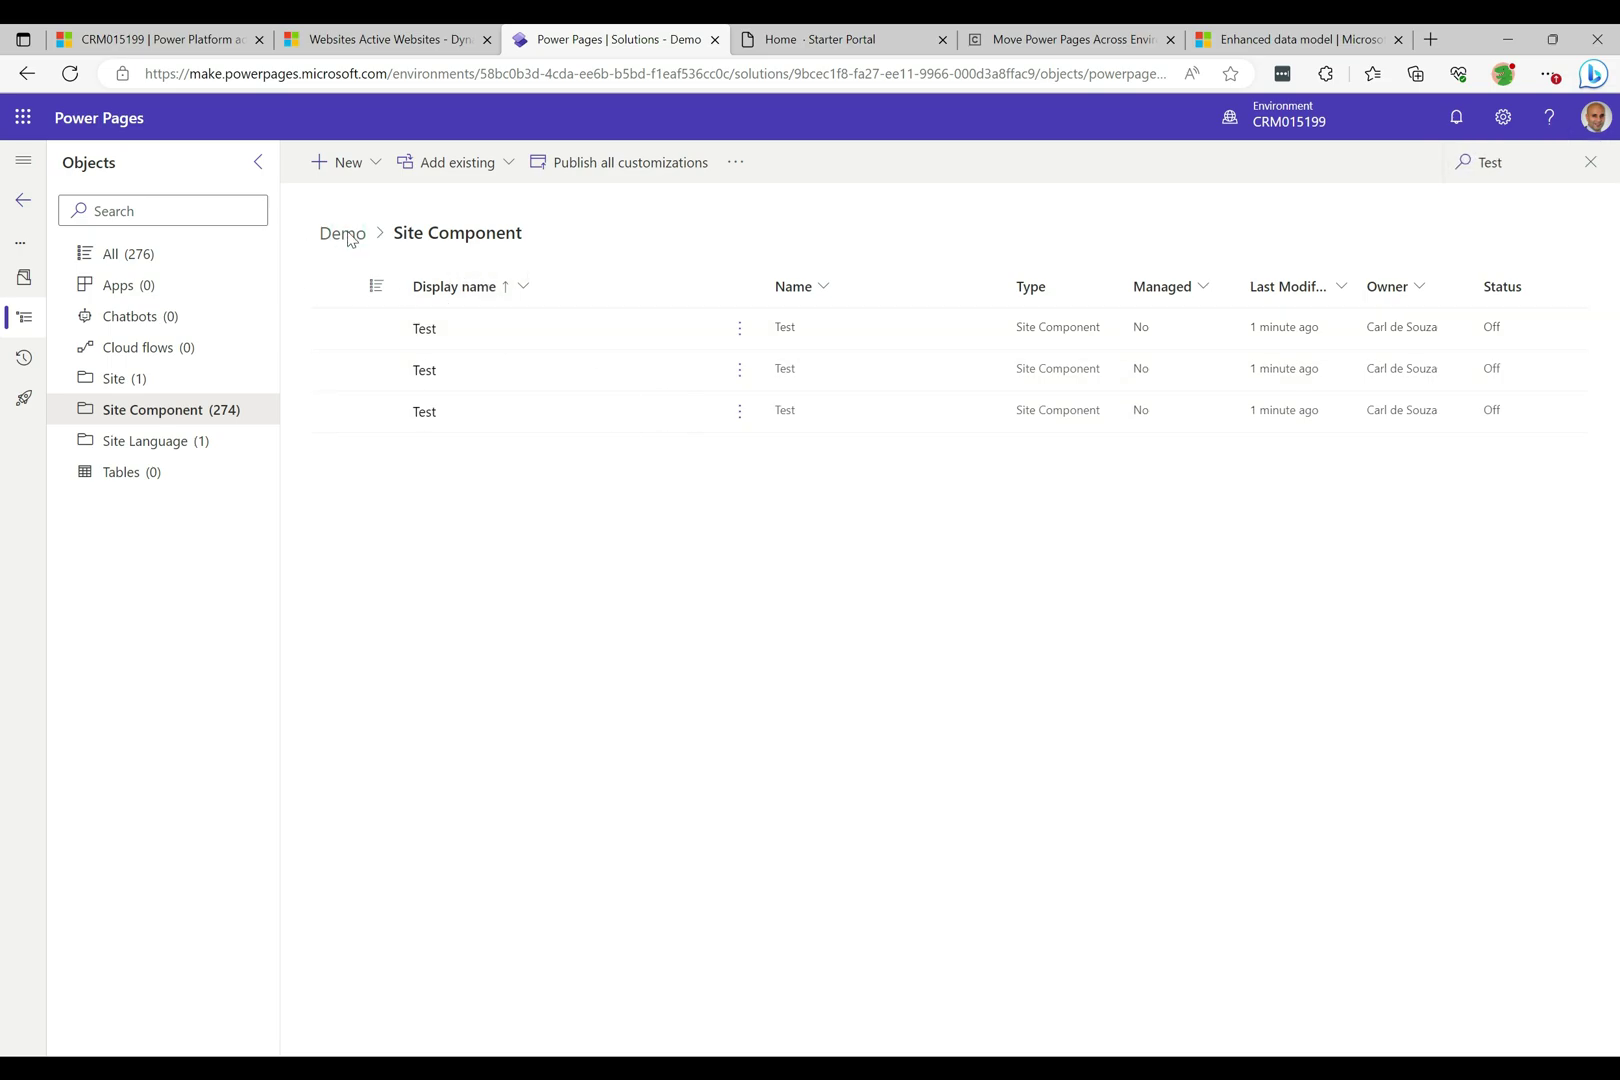